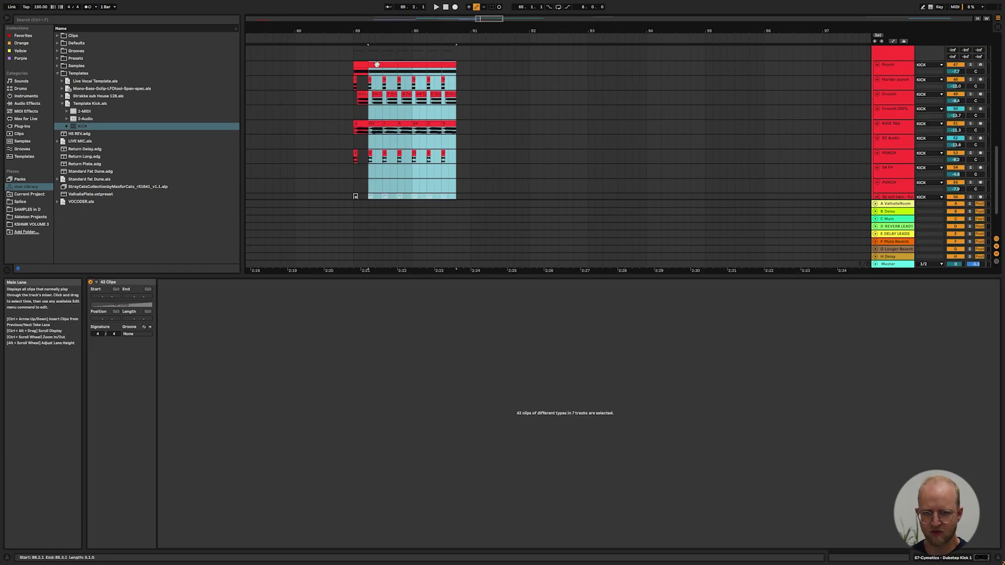
# Duplicate the layered kick clips to fill the section from bar 89 to bar 97 and play it back.
pyautogui.hotkey('ctrl', 'd')
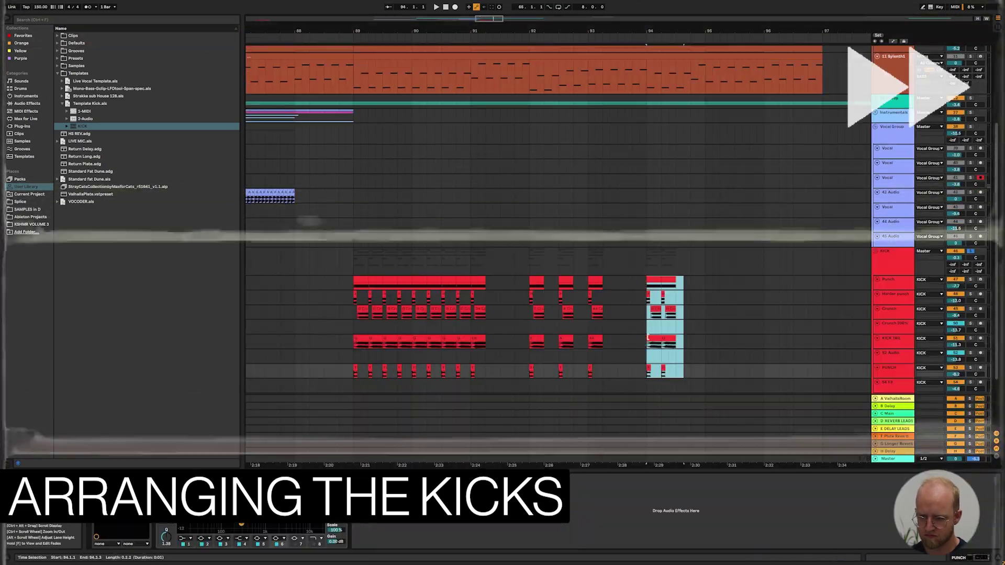
pyautogui.hotkey('ctrl', 'd')
pyautogui.hotkey('ctrl', 'd')
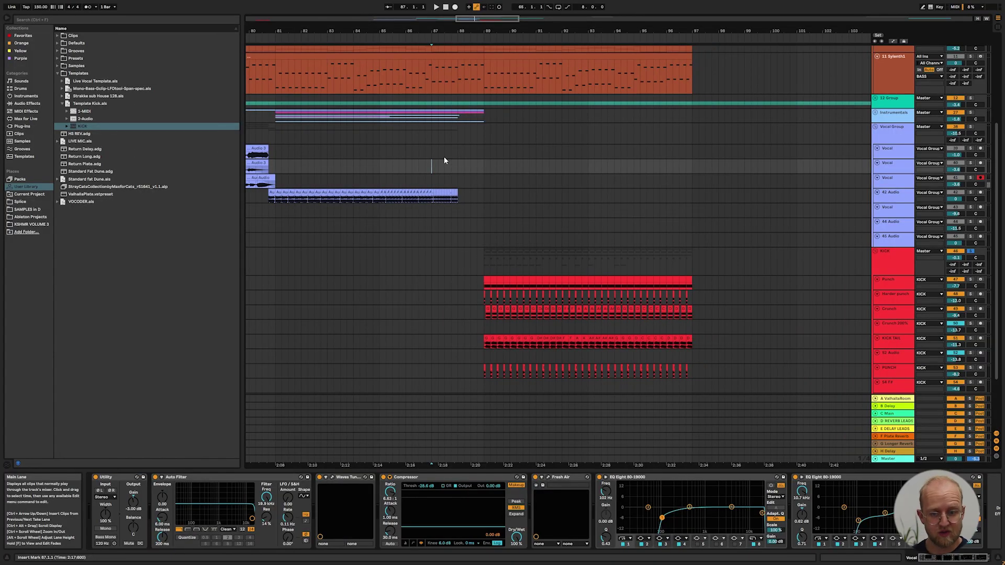
pyautogui.press('space')
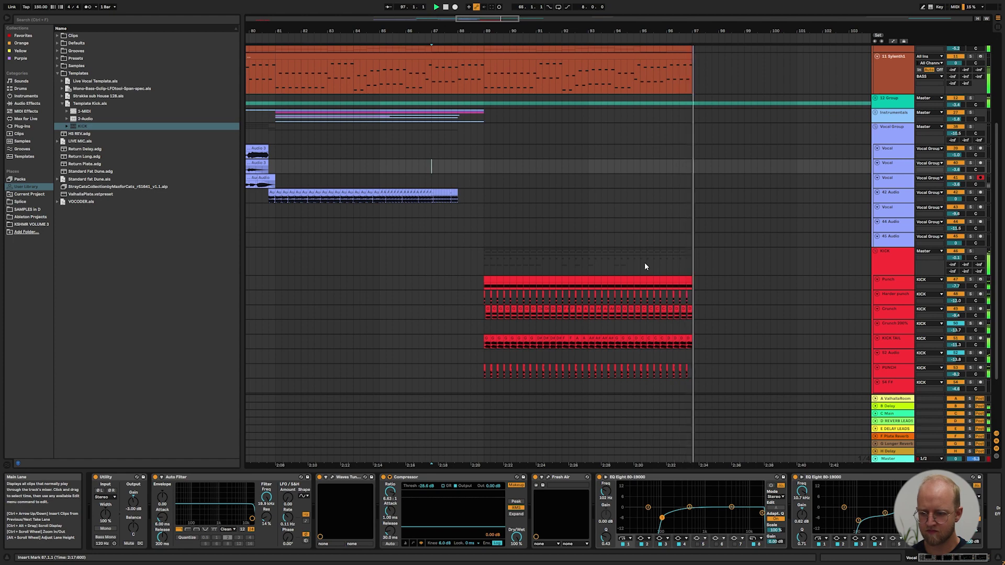
pyautogui.press('space')
# Enable warping on the KICK TAIL clip at 90.4 and set its warp mode to Texture.
pyautogui.moveTo(535, 345); pyautogui.dragTo(528, 345)
pyautogui.scroll(10, 527, 345)
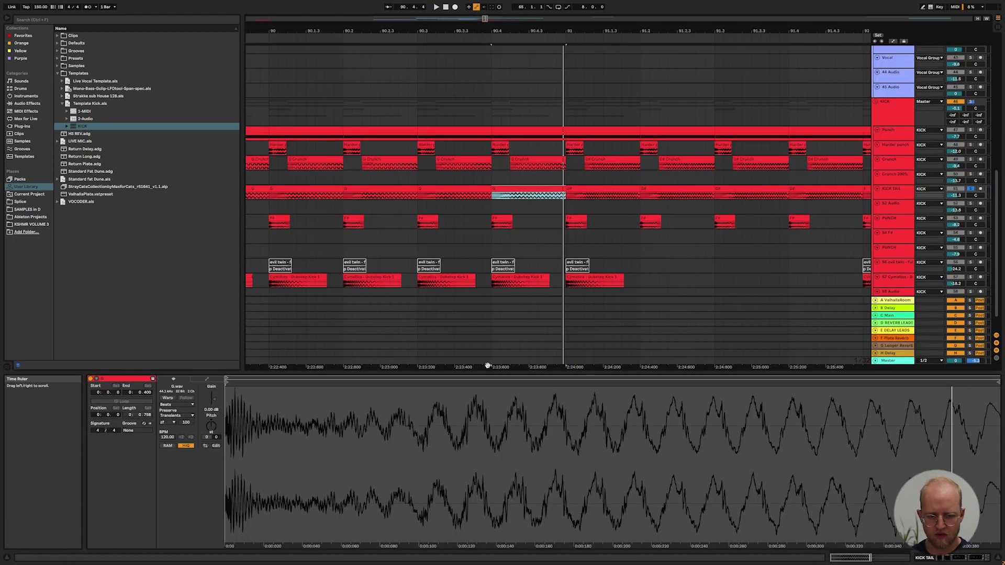
pyautogui.click(168, 398)
pyautogui.click(169, 404)
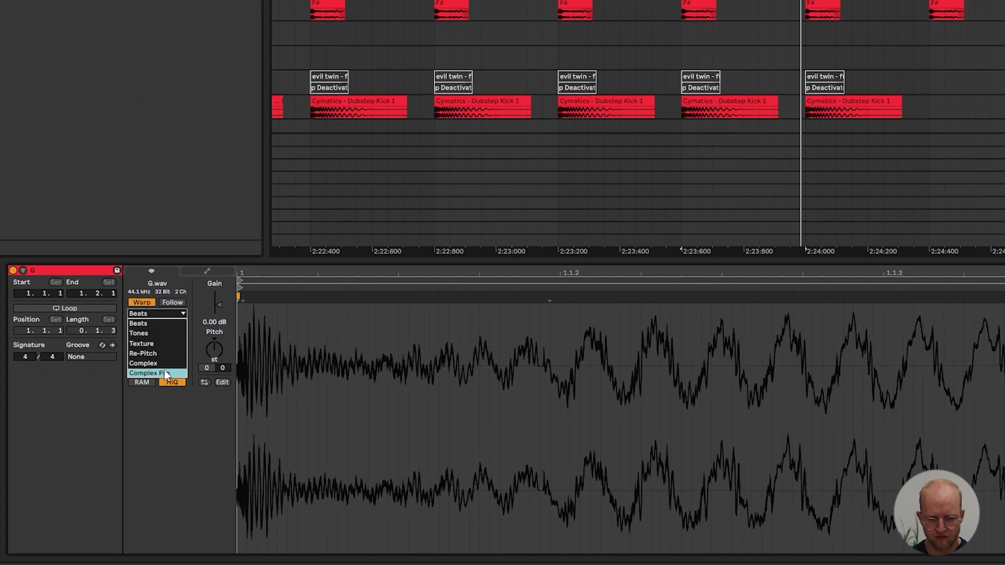
pyautogui.click(158, 313)
# Give the kick tail clip a transposition envelope that stays flat until 1.1.2 and rises gradually to the clip's end.
pyautogui.click(202, 270)
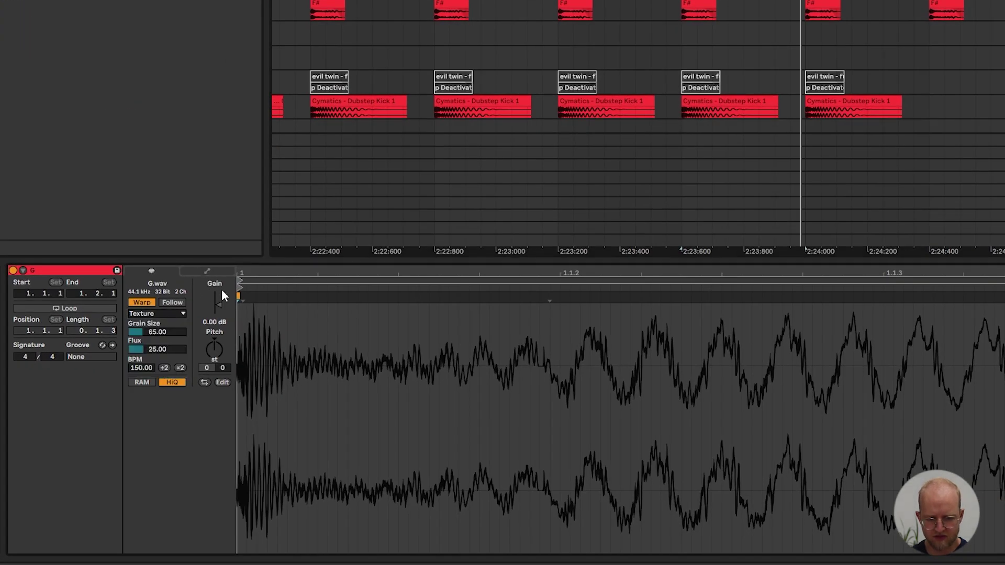
pyautogui.click(220, 294)
pyautogui.click(214, 315)
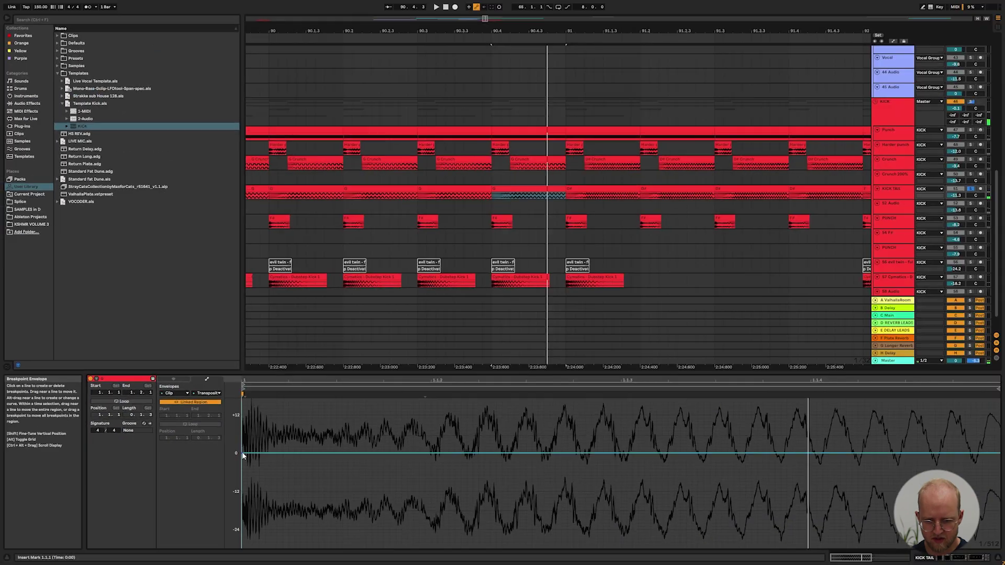
pyautogui.click(429, 428)
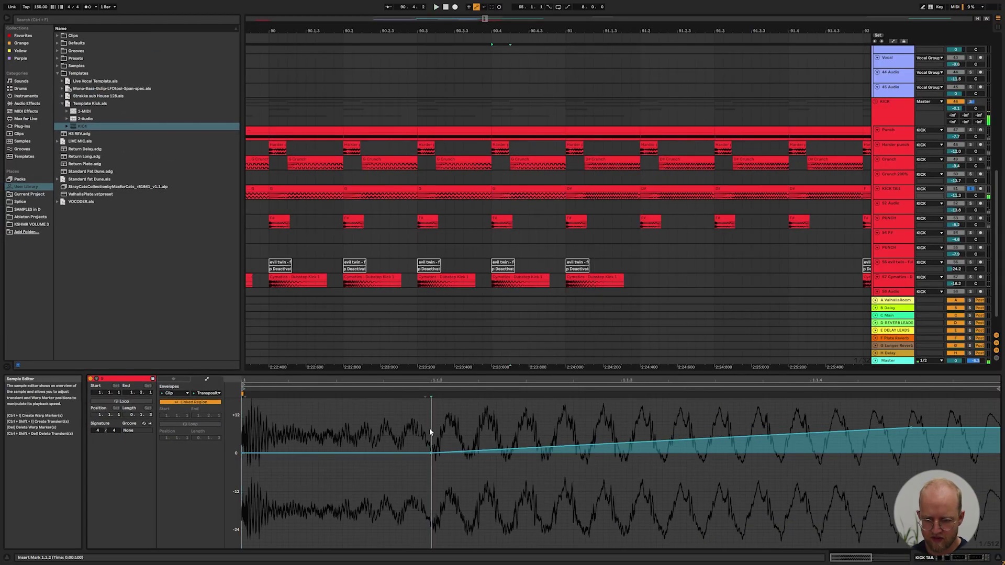
# Paste the rising transposition envelope into the matching Crunch clip and play the kicks around 90.4.
pyautogui.hotkey('ctrl', 'v')
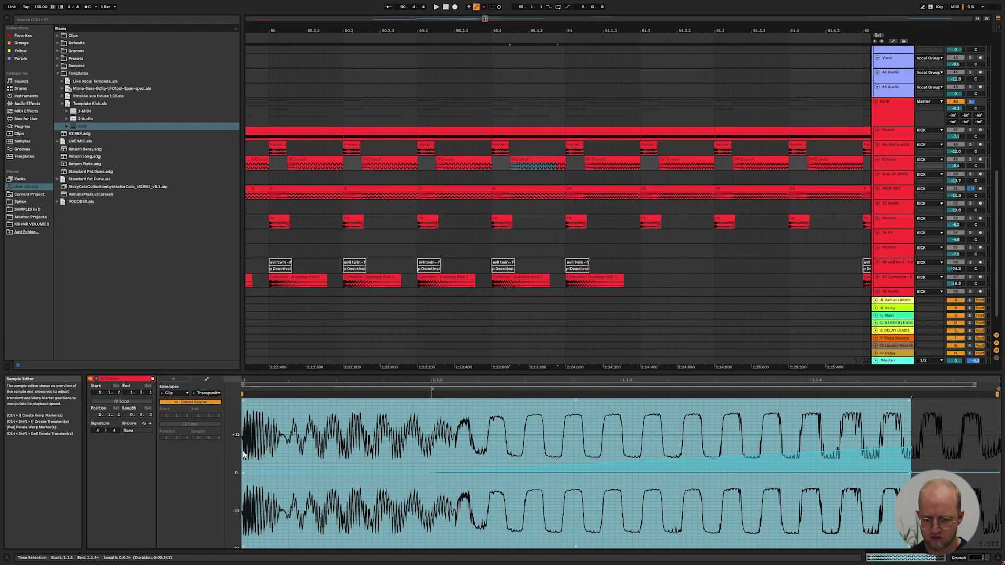
pyautogui.press('space')
pyautogui.click(419, 192)
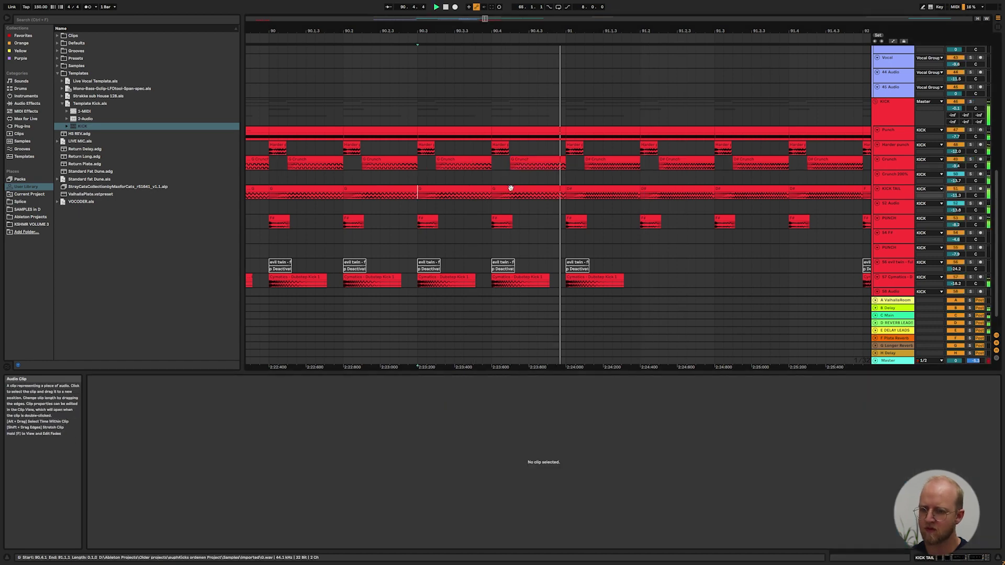
pyautogui.click(512, 189)
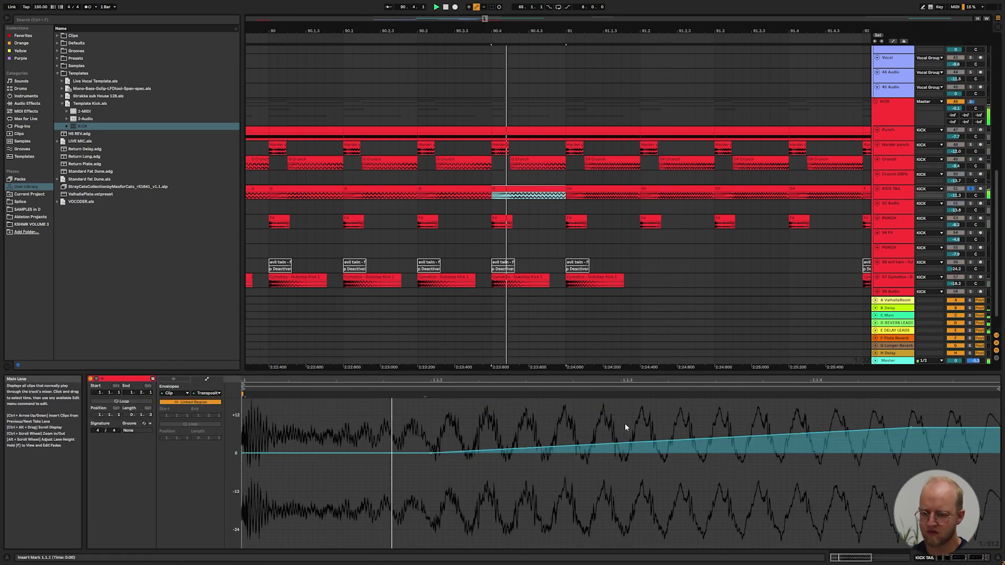
# Set the Crunch clip's warp mode to Texture and raise the end point of its transposition envelope.
pyautogui.click(173, 378)
pyautogui.click(177, 405)
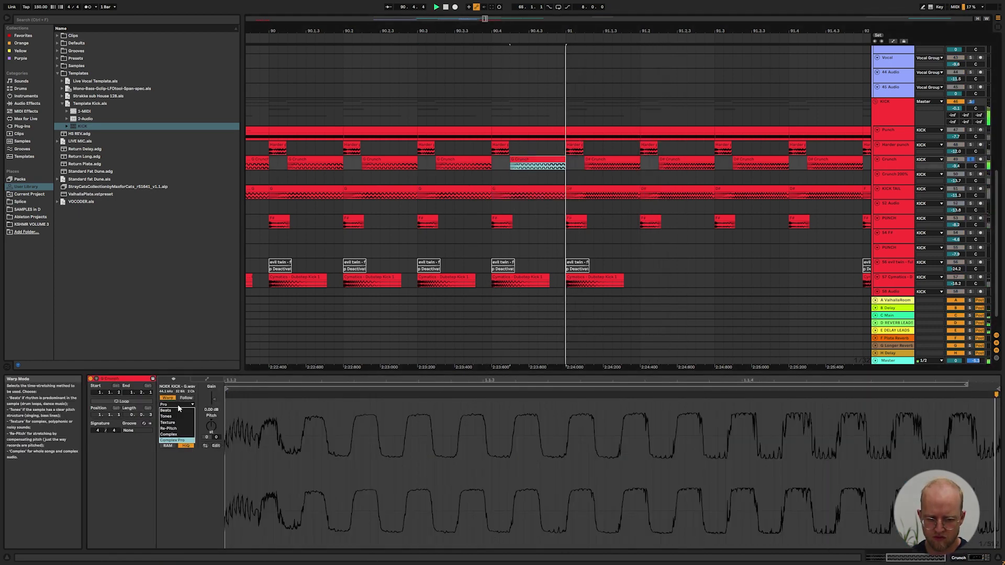
pyautogui.click(176, 423)
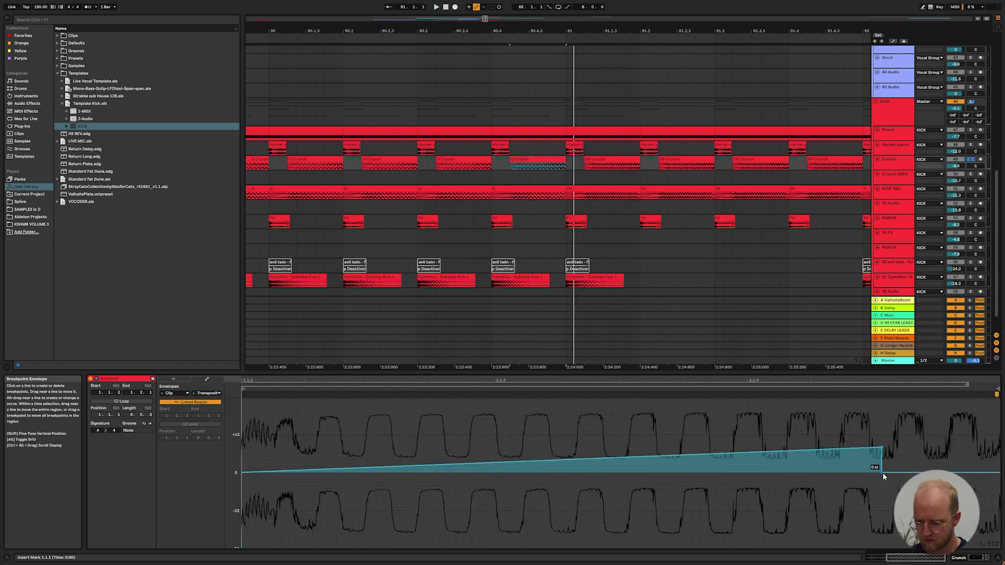
pyautogui.moveTo(883, 473); pyautogui.dragTo(883, 450)
pyautogui.click(474, 212)
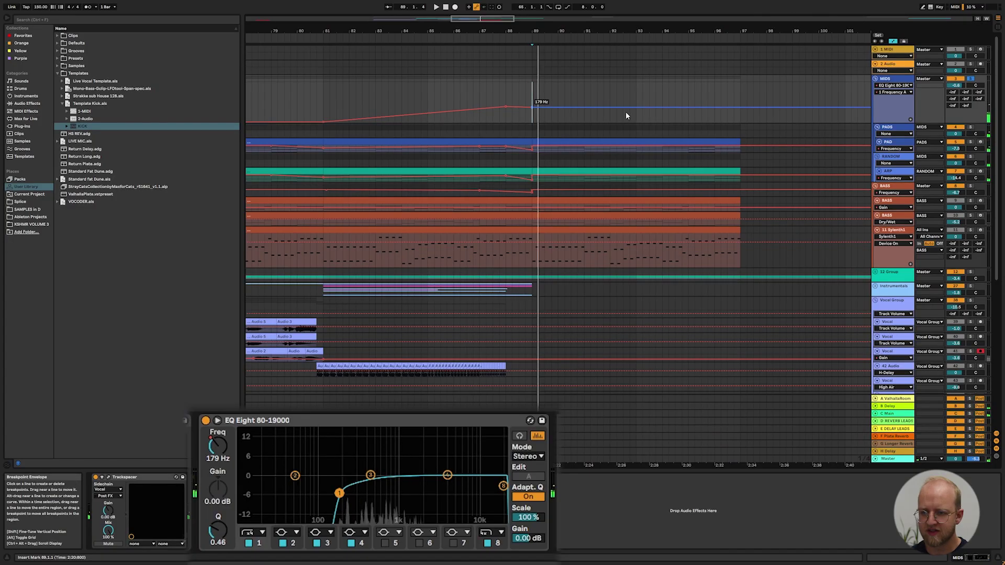
# Raise the MIDS group's EQ Eight low-cut frequency automation from bar 89 onward to about 262 Hz during playback.
pyautogui.press('space')
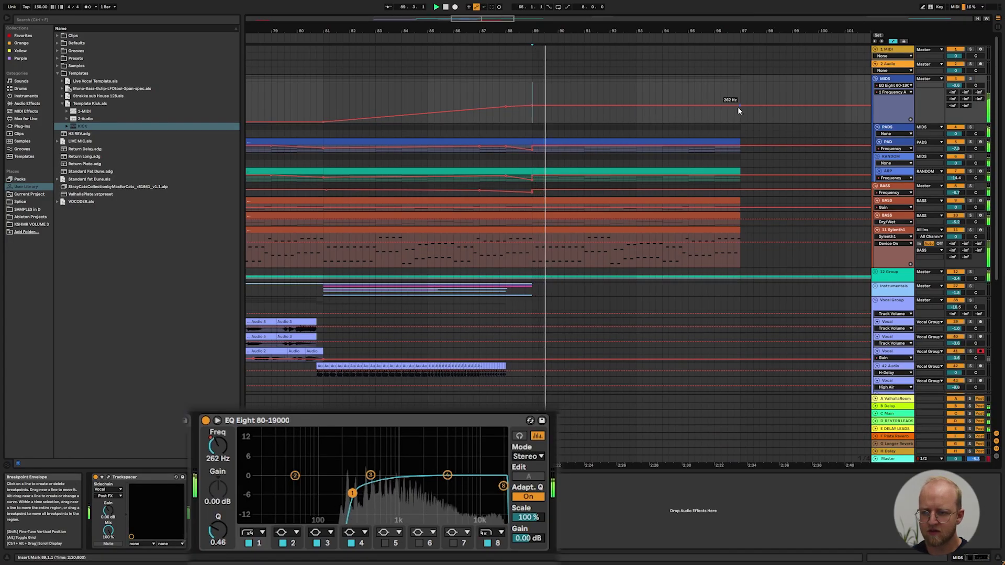
pyautogui.moveTo(740, 106); pyautogui.dragTo(740, 104)
pyautogui.press('s')
pyautogui.press('space')
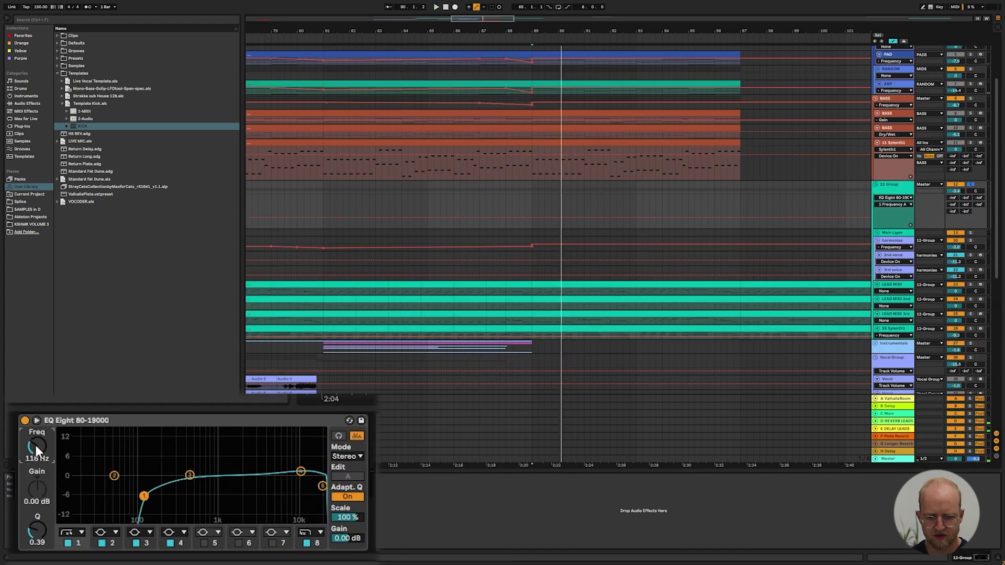
# Raise the 12-Group's EQ Eight low-cut frequency automation from bar 89 to about 184 Hz and play the result.
pyautogui.press('space')
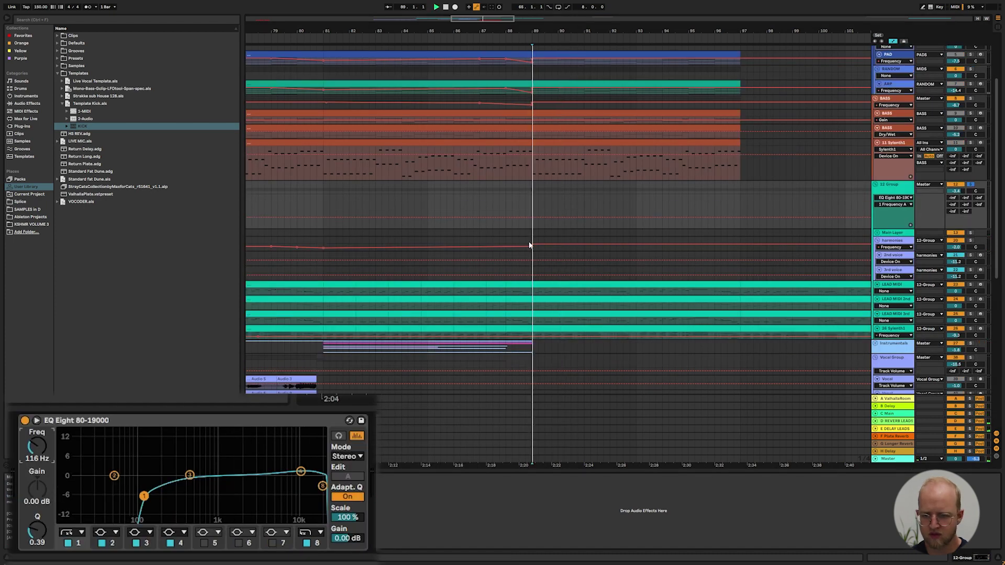
pyautogui.press('space')
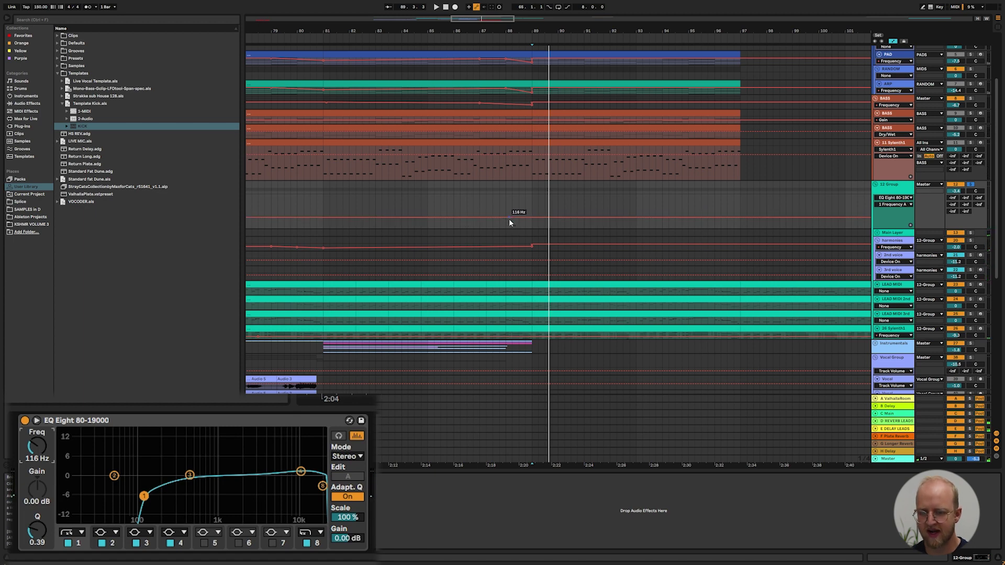
pyautogui.moveTo(532, 218); pyautogui.dragTo(532, 215)
pyautogui.press('space')
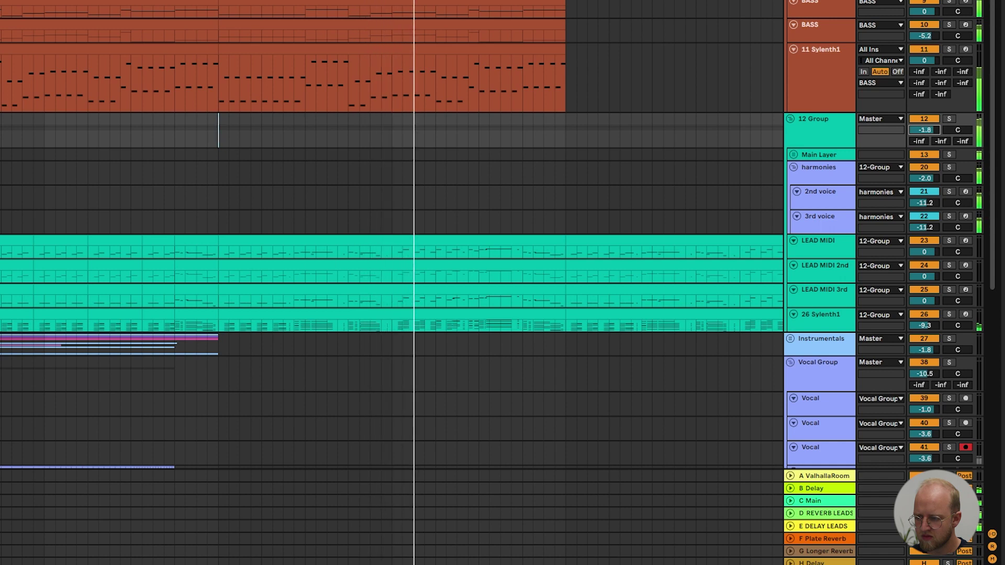
# Consolidate the short punch and the empty time after it on the 46-Harder punch track into a one-beat clip at bar 89.
pyautogui.scroll(5, 476, 250)
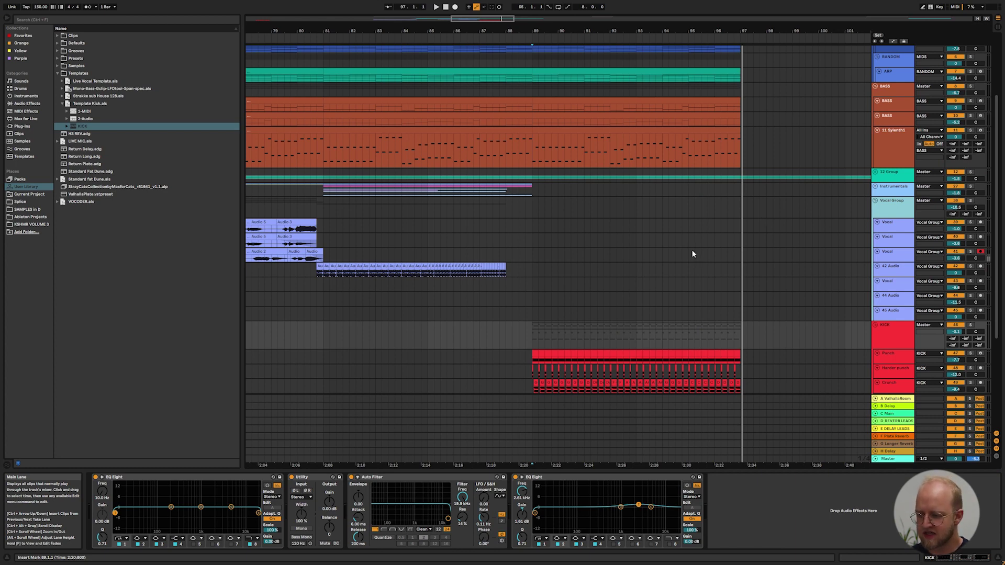
pyautogui.click(532, 335)
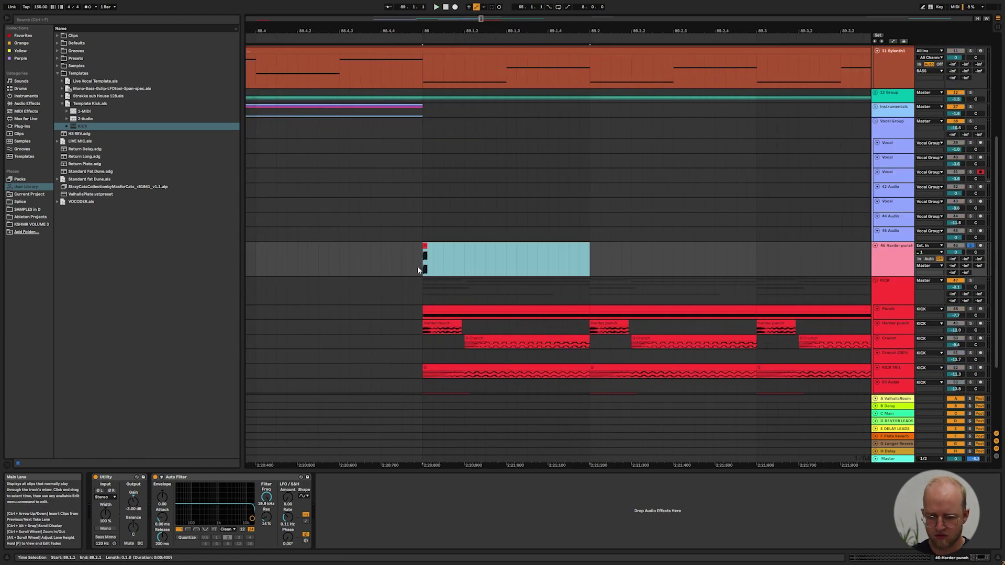
pyautogui.hotkey('ctrl', 'j')
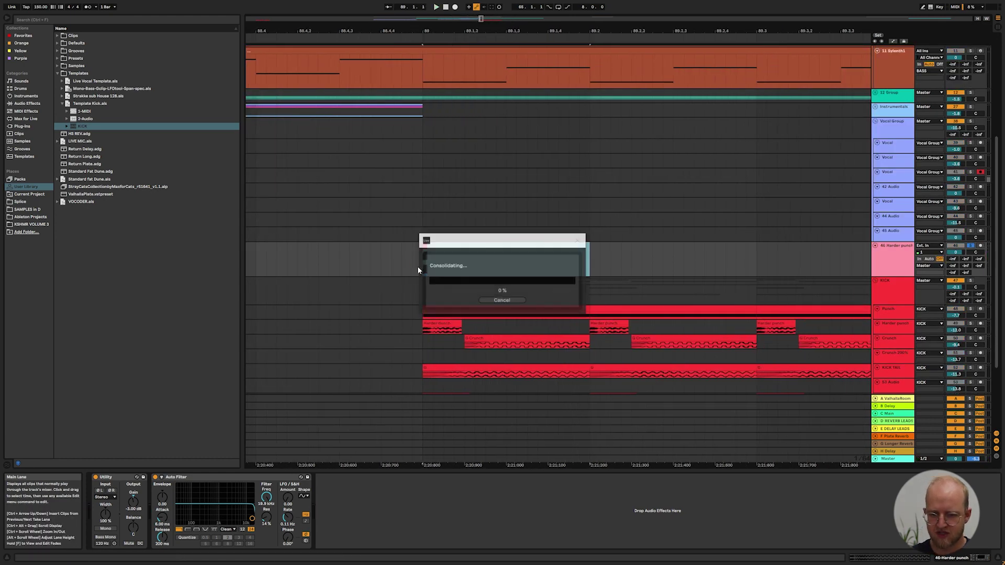
# Duplicate the consolidated one-beat punch clip repeatedly until it fills bars 89 to 97.
pyautogui.scroll(-4, 388, 250)
pyautogui.hotkey('ctrl', 'd')
pyautogui.hotkey('ctrl', 'd')
pyautogui.hotkey('ctrl', 'd')
pyautogui.hotkey('ctrl', 'd')
pyautogui.hotkey('ctrl', 'd')
pyautogui.hotkey('ctrl', 'd')
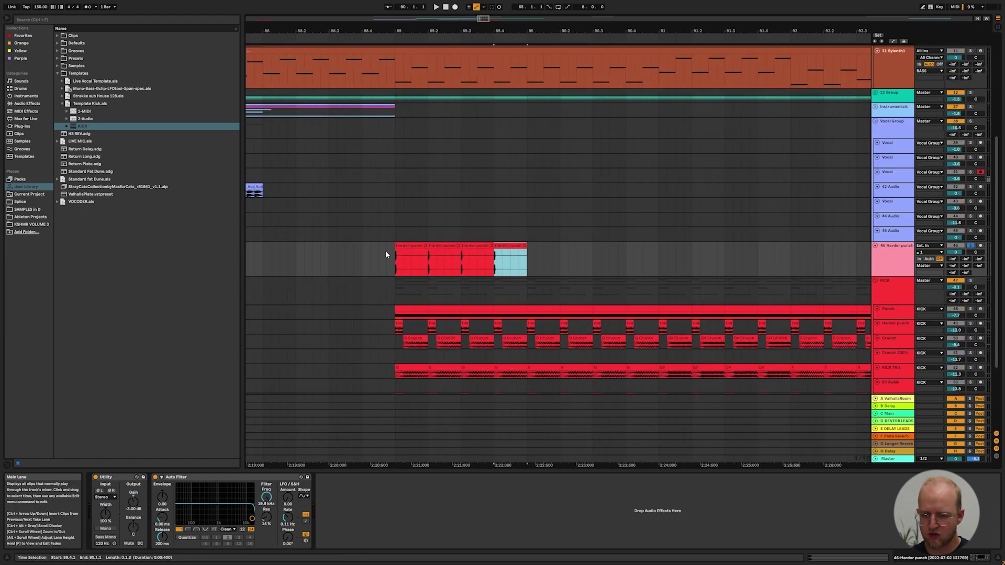
pyautogui.scroll(-2, 388, 250)
pyautogui.hotkey('ctrl', 'd')
pyautogui.hotkey('ctrl', 'd')
pyautogui.hotkey('ctrl', 'd')
pyautogui.hotkey('ctrl', 'd')
pyautogui.hotkey('ctrl', 'd')
pyautogui.hotkey('ctrl', 'd')
pyautogui.hotkey('ctrl', 'd')
pyautogui.hotkey('ctrl', 'd')
pyautogui.hotkey('ctrl', 'd')
pyautogui.hotkey('ctrl', 'd')
pyautogui.hotkey('ctrl', 'd')
pyautogui.hotkey('ctrl', 'd')
pyautogui.hotkey('ctrl', 'd')
pyautogui.hotkey('ctrl', 'd')
pyautogui.hotkey('ctrl', 'd')
pyautogui.hotkey('ctrl', 'd')
pyautogui.hotkey('ctrl', 'd')
pyautogui.hotkey('ctrl', 'd')
pyautogui.hotkey('ctrl', 'd')
pyautogui.hotkey('ctrl', 'd')
pyautogui.hotkey('ctrl', 'd')
pyautogui.hotkey('ctrl', 'd')
pyautogui.hotkey('ctrl', 'd')
pyautogui.hotkey('ctrl', 'd')
pyautogui.hotkey('ctrl', 'd')
pyautogui.click(404, 273)
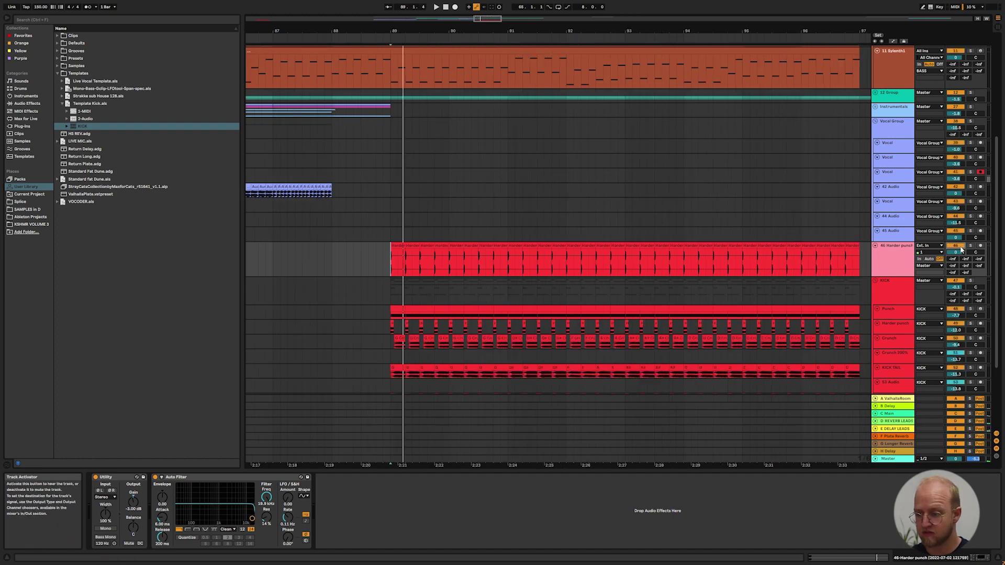
# Mute and rename the 46-Harder punch track "sidechain trigger" and move it above all other tracks.
pyautogui.click(899, 256)
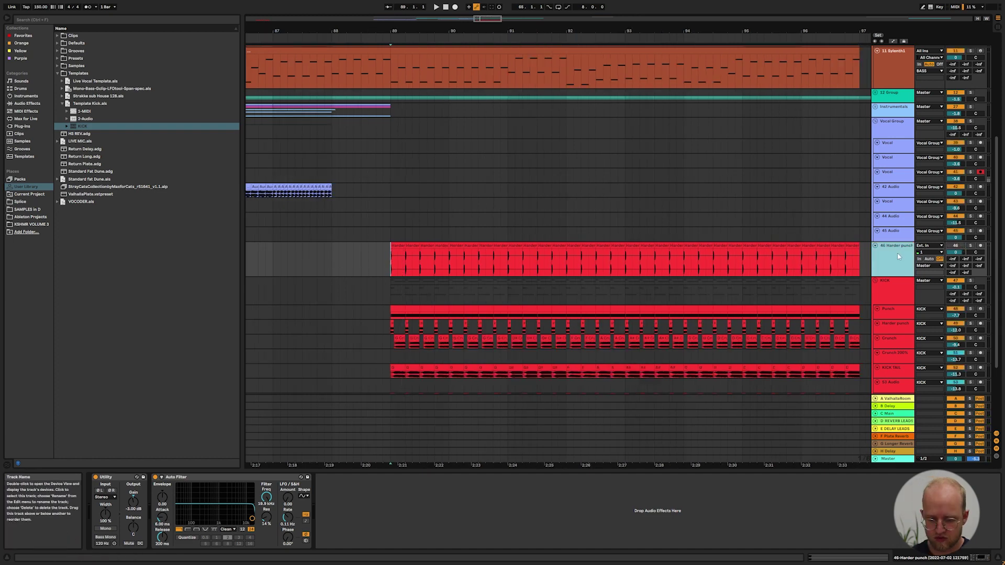
pyautogui.press('h')
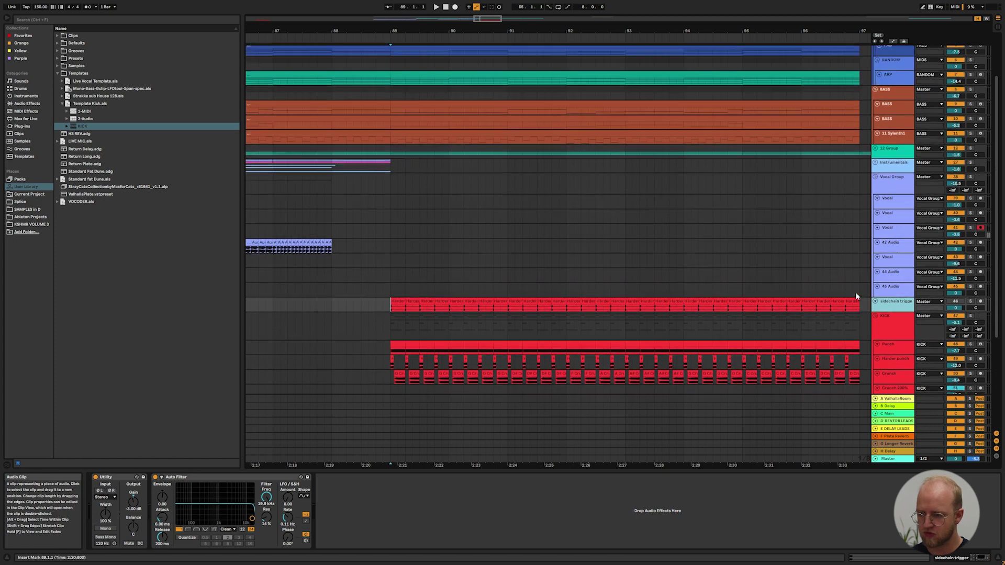
pyautogui.moveTo(894, 48)
pyautogui.mouseDown()
pyautogui.moveTo(892, 74)
pyautogui.moveTo(888, 50)
pyautogui.mouseUp()
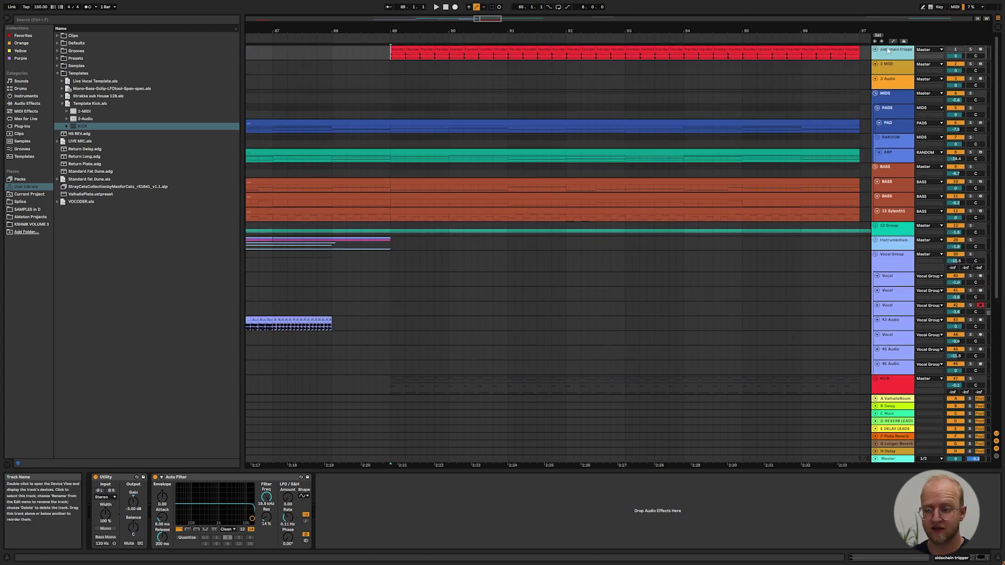
# Add a Compressor to the green lead group and sidechain it from the sidechain trigger track.
pyautogui.click(876, 93)
pyautogui.click(877, 101)
pyautogui.click(883, 109)
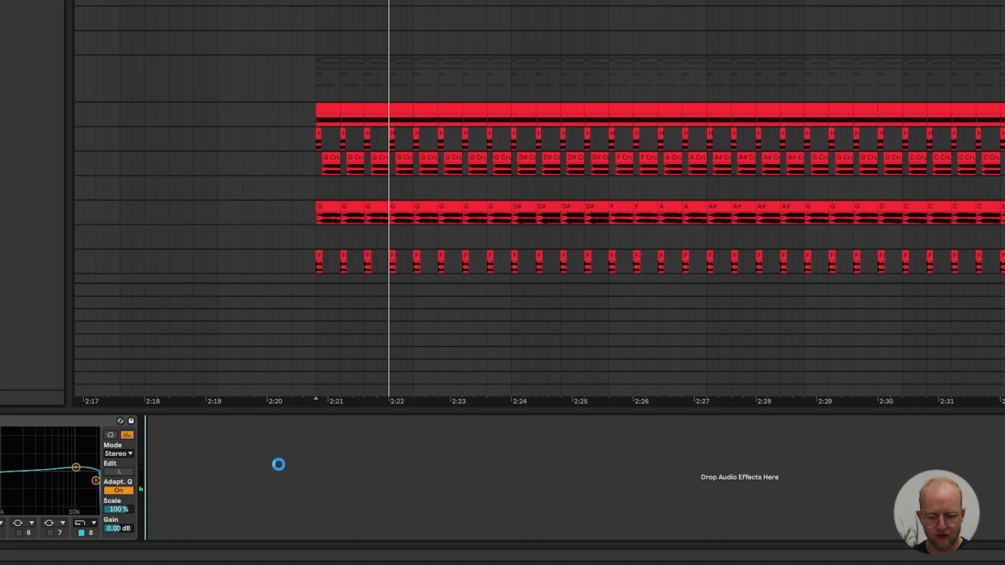
pyautogui.click(162, 421)
pyautogui.click(173, 434)
pyautogui.click(179, 451)
pyautogui.click(331, 122)
# Lower the lead group compressor's threshold to about -43.9 dB and place the compressor before EQ Eight.
pyautogui.moveTo(350, 475); pyautogui.dragTo(351, 509)
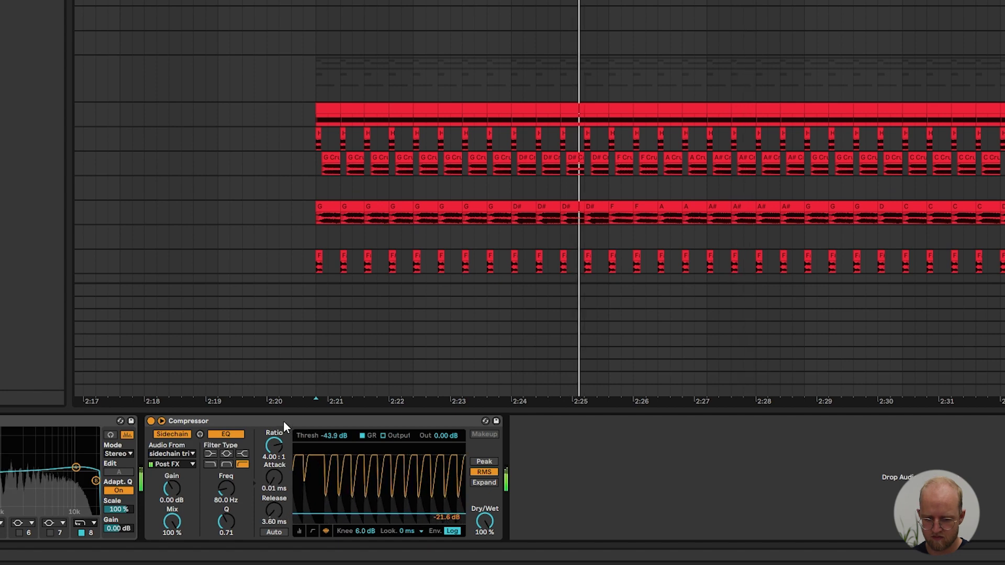
pyautogui.click(284, 420)
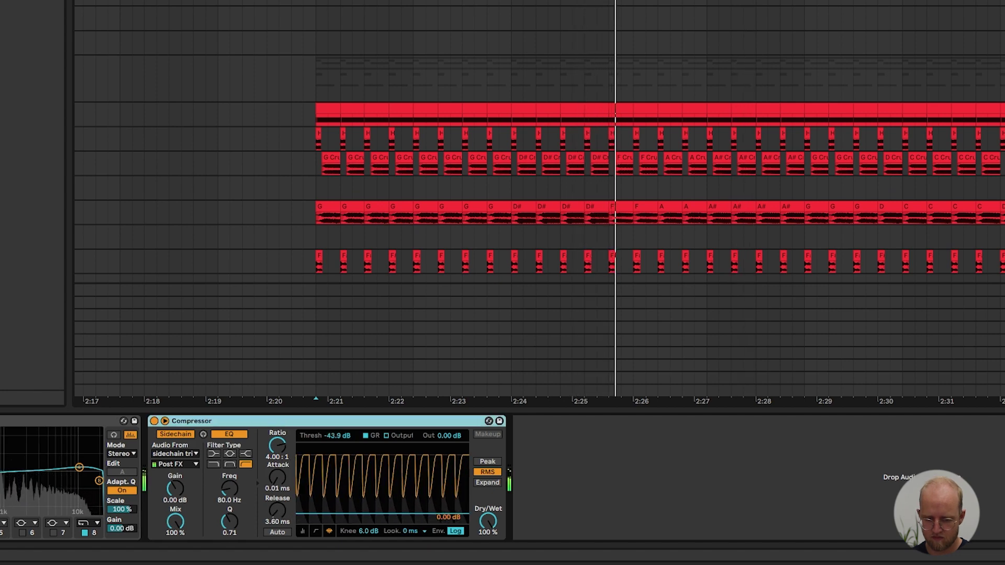
pyautogui.moveTo(284, 420); pyautogui.dragTo(0, 445)
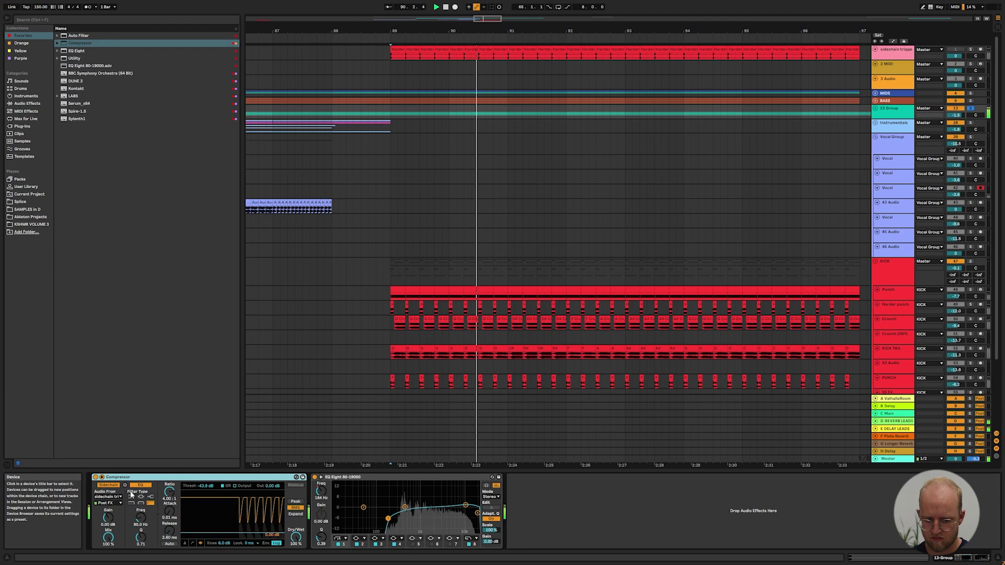
# Compare the drop from bar 89 with the sidechain trigger clips deactivated and reactivated during playback.
pyautogui.click(371, 57)
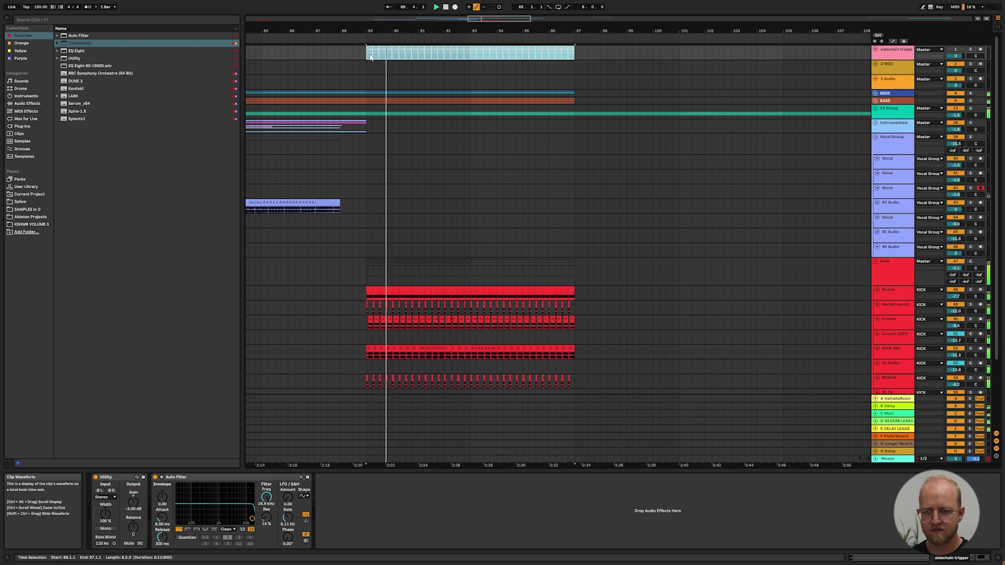
pyautogui.press('space')
pyautogui.press('0')
pyautogui.press('space')
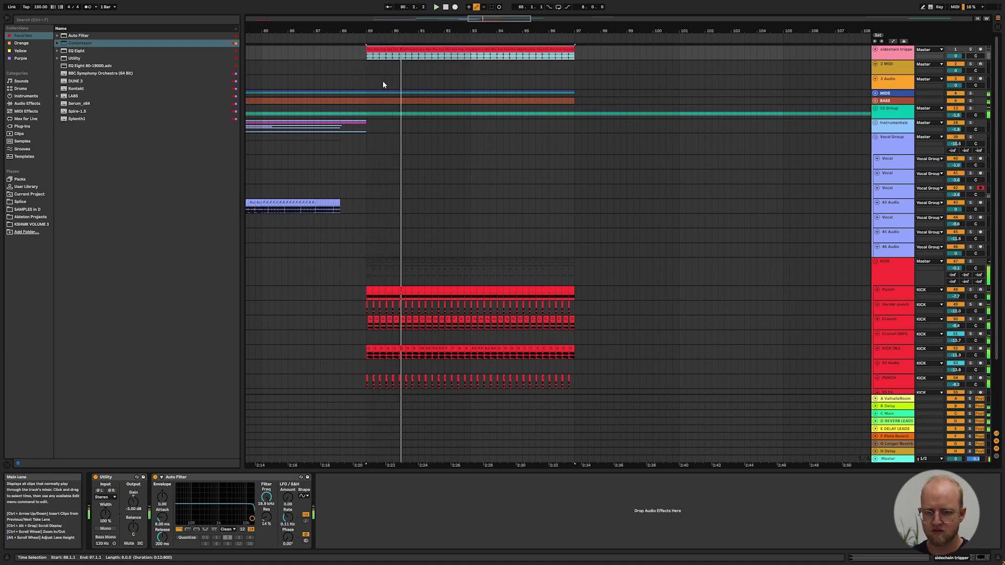
pyautogui.press('space')
pyautogui.click(367, 117)
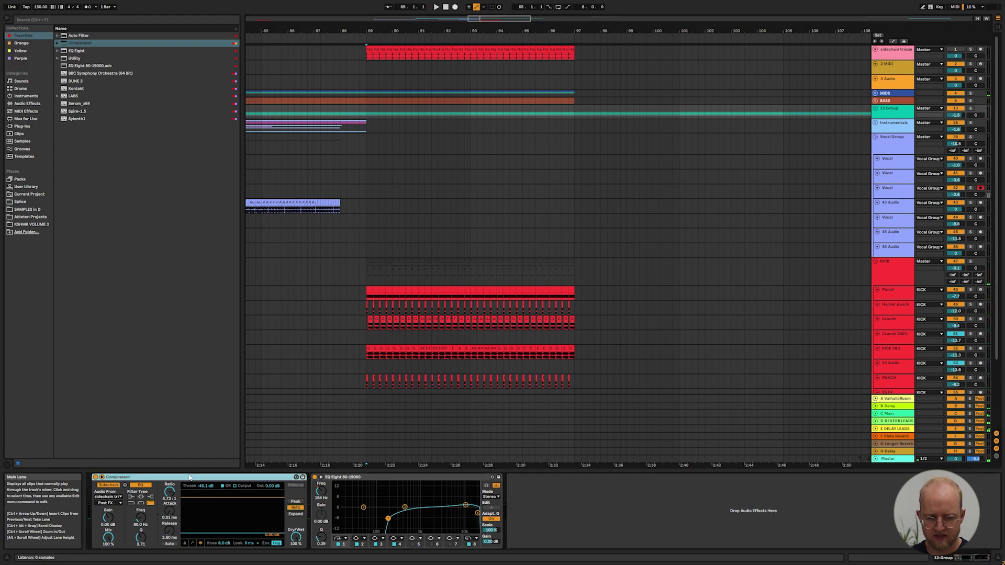
pyautogui.press('space')
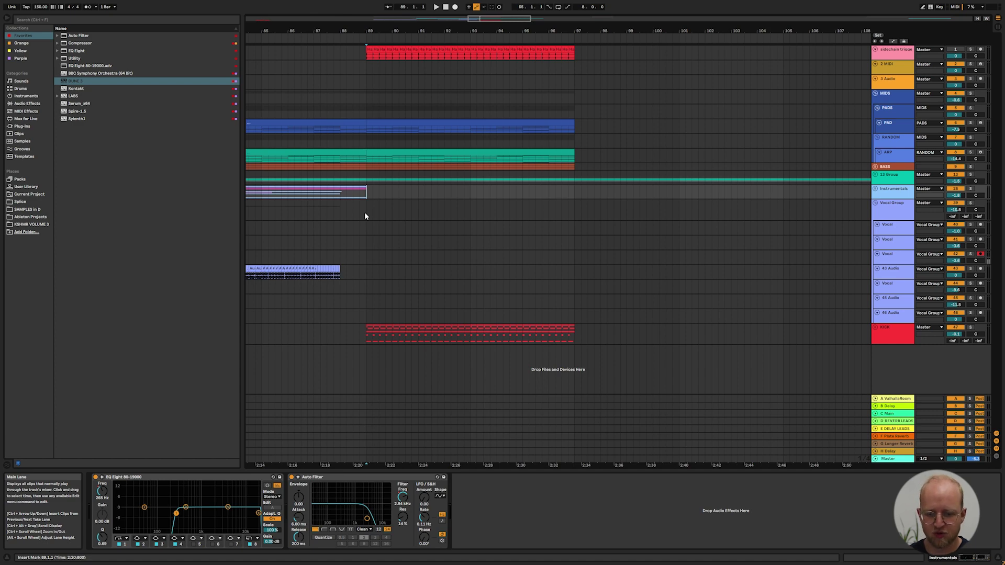
# Load DUNE 3 on a new track and reduce the copied chords from bar 89 to three notes each.
pyautogui.press('Return')
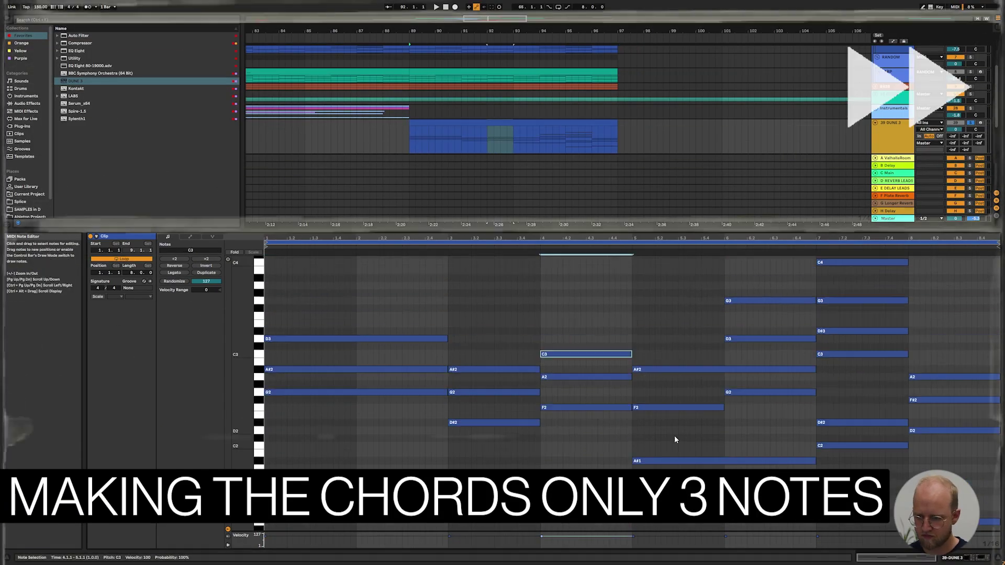
pyautogui.click(738, 370)
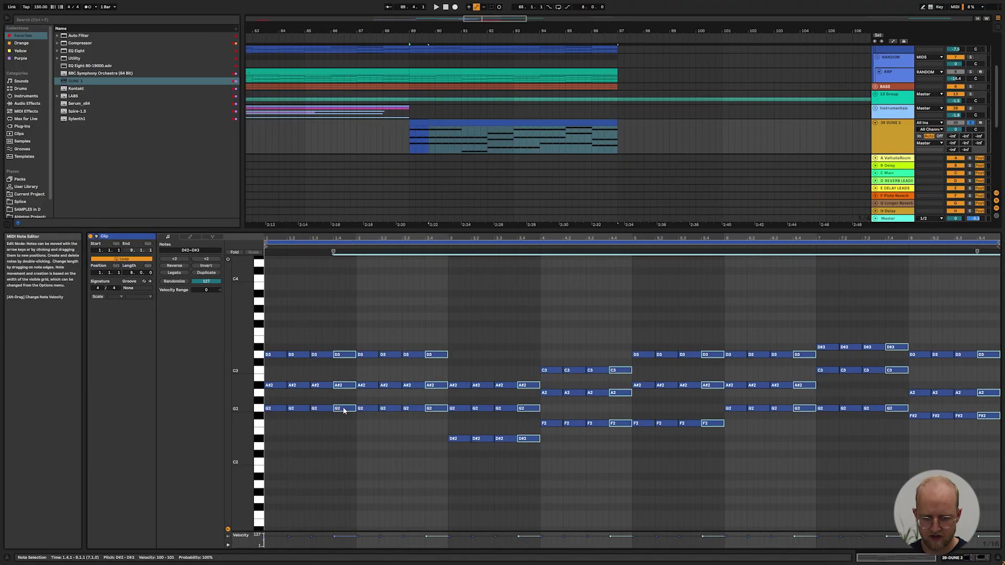
# Trim the starts of all repeated chord notes by half a beat to make off-beat stabs and play them.
pyautogui.hotkey('ctrl', 'a')
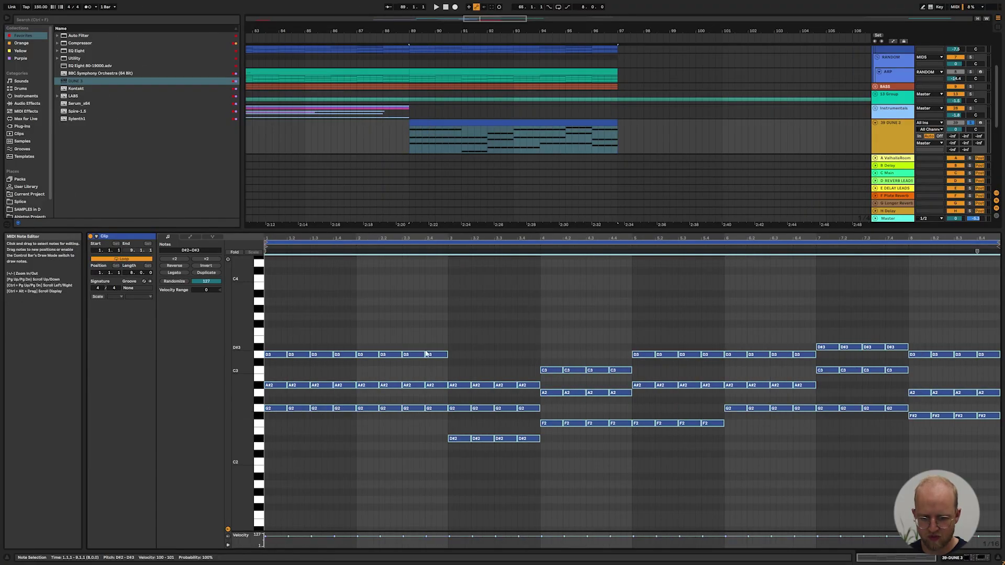
pyautogui.moveTo(450, 438); pyautogui.dragTo(460, 438)
pyautogui.press('space')
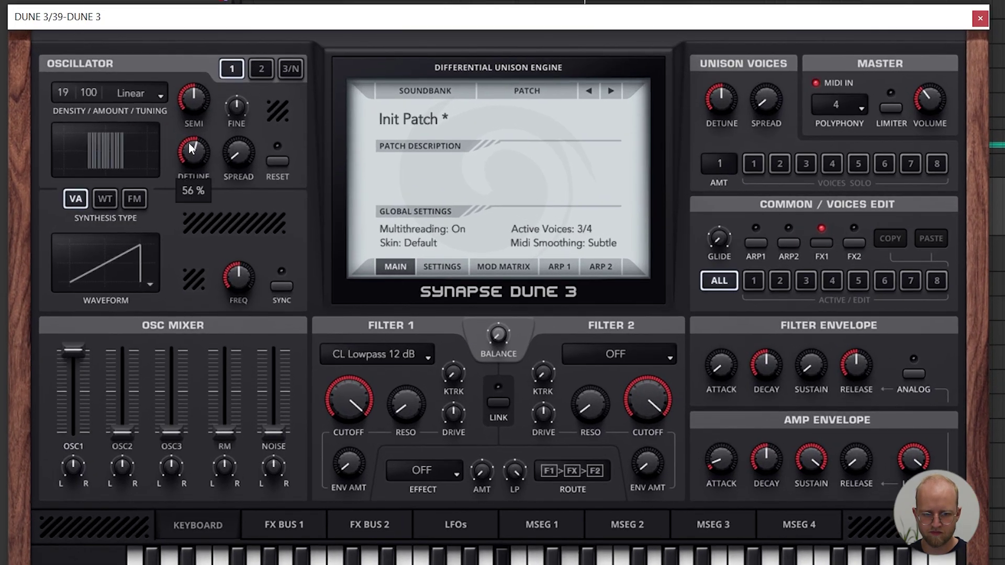
# Give DUNE 3's oscillator 2 a density of 20 with Random tuning, and adjust the detune and polyphony.
pyautogui.click(260, 68)
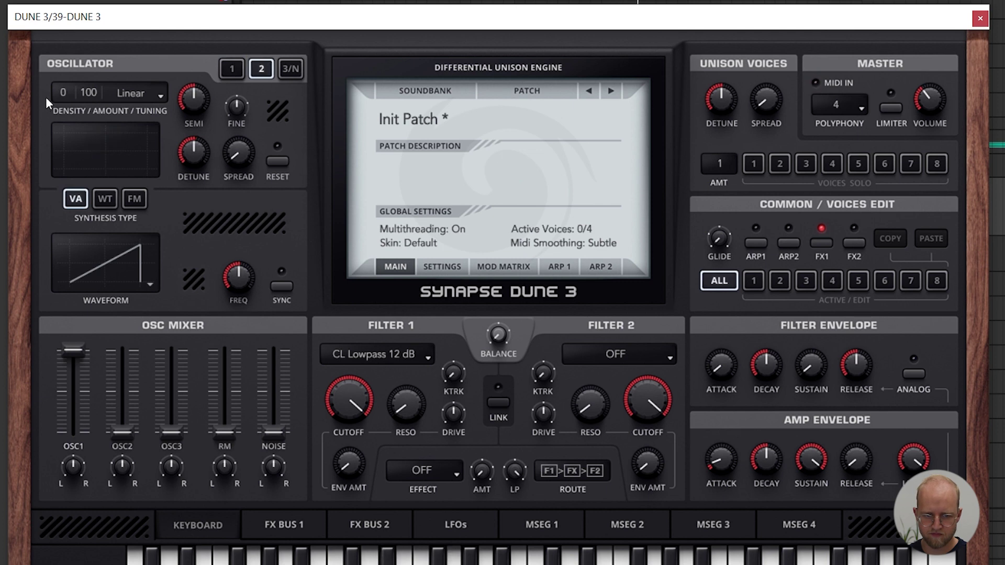
pyautogui.click(167, 92)
pyautogui.click(148, 185)
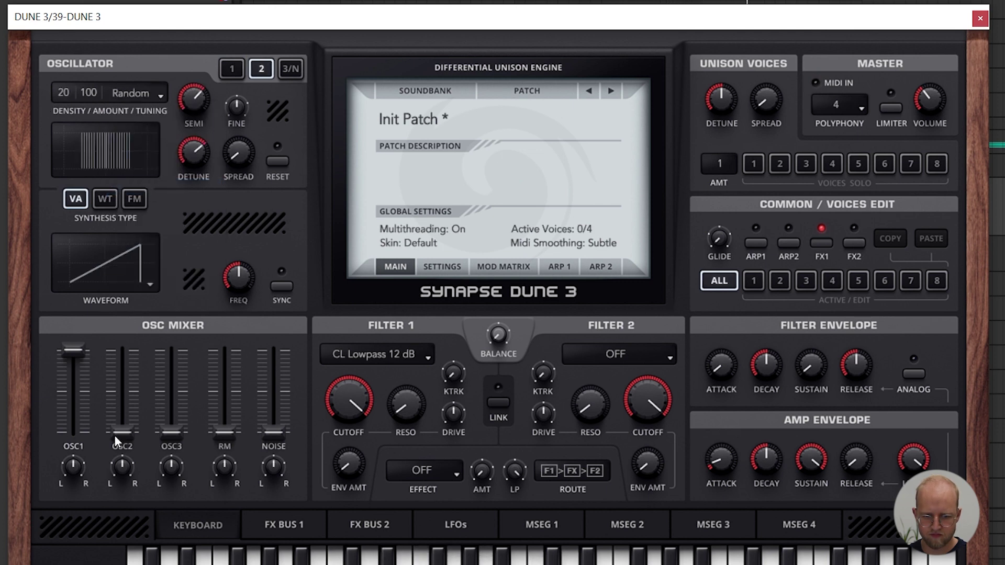
pyautogui.click(157, 93)
pyautogui.click(161, 149)
pyautogui.moveTo(189, 153); pyautogui.dragTo(186, 157)
pyautogui.click(839, 104)
pyautogui.click(867, 270)
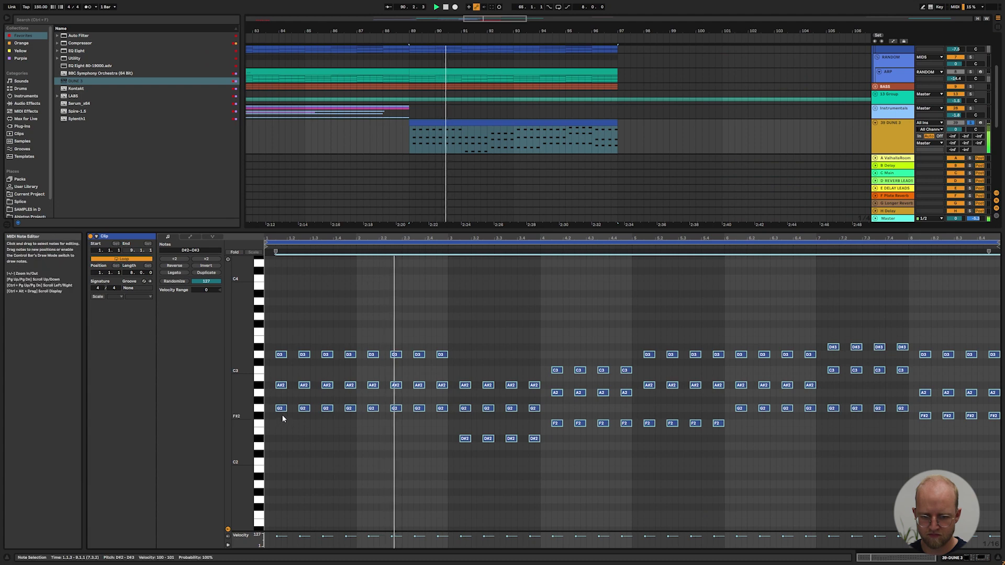
# Raise the chord stabs an octave and layer a copy another octave above, giving six notes per chord.
pyautogui.moveTo(280, 317); pyautogui.dragTo(325, 363)
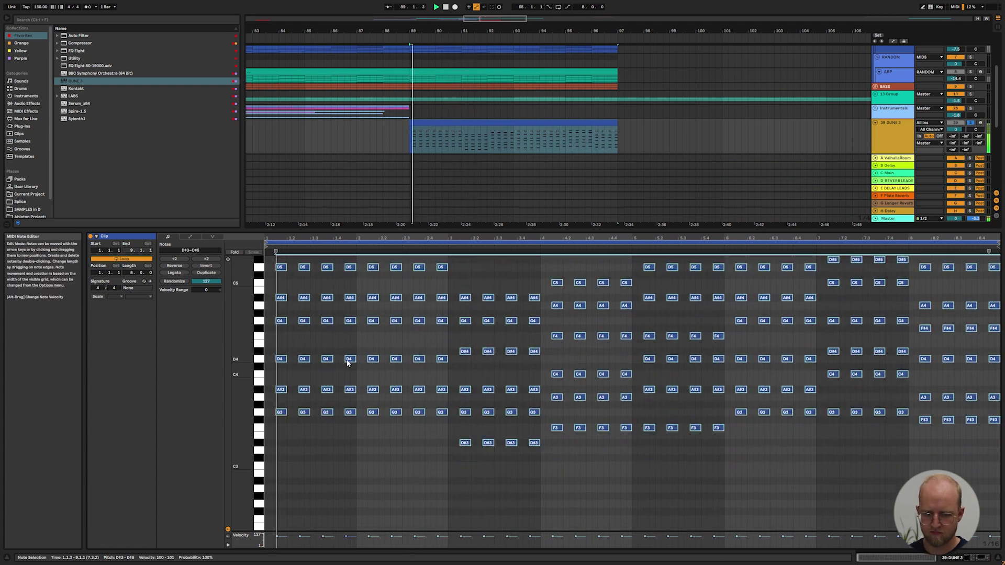
pyautogui.hotkey('shift', 'Tab')
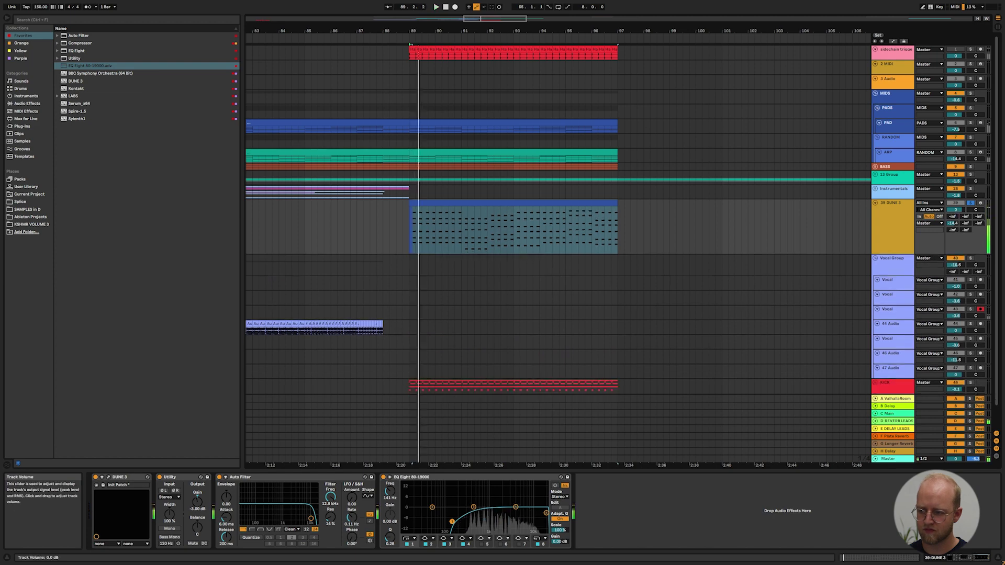
# Adjust the DUNE 3 track's volume and raise the upper band in its EQ Eight.
pyautogui.moveTo(956, 210); pyautogui.dragTo(956, 252)
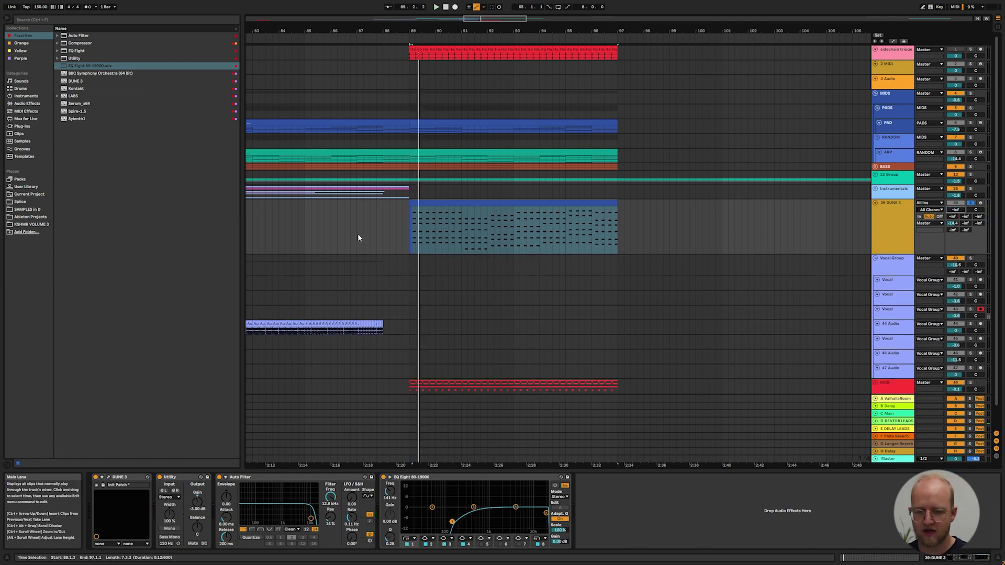
pyautogui.click(408, 218)
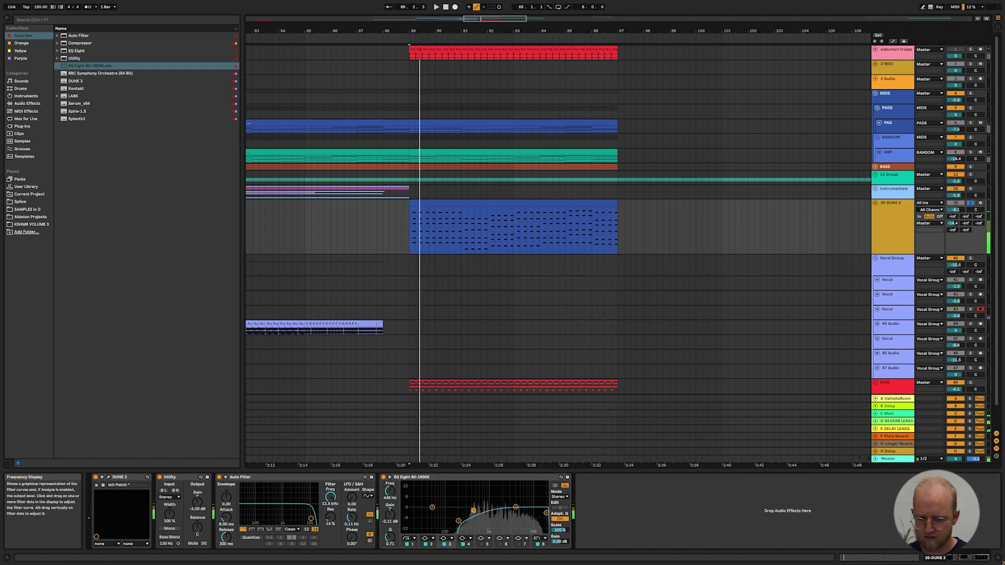
pyautogui.moveTo(515, 508); pyautogui.dragTo(515, 504)
# Unsolo the DUNE 3 track and audition it within the full drop.
pyautogui.click(971, 203)
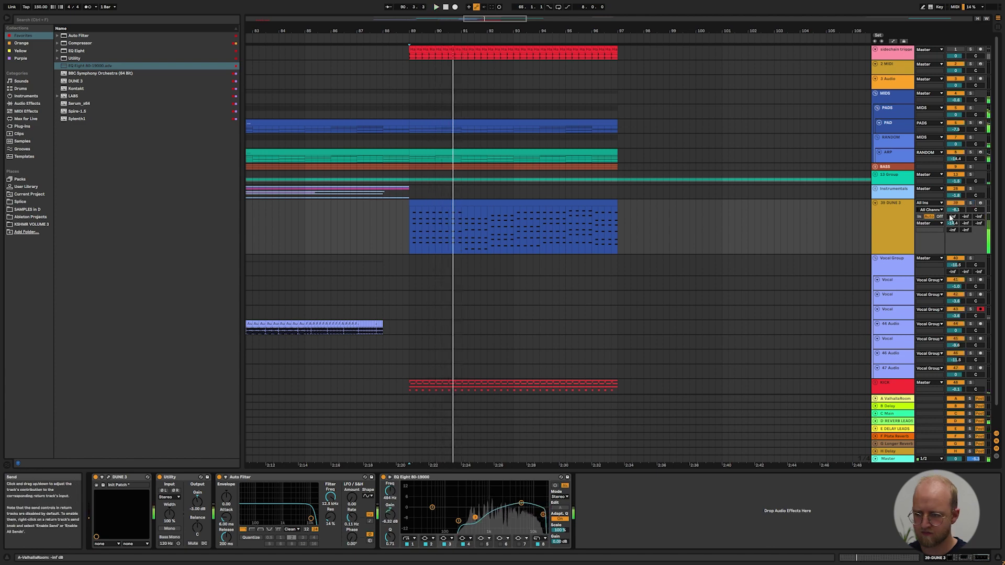
pyautogui.press('space')
pyautogui.press('space')
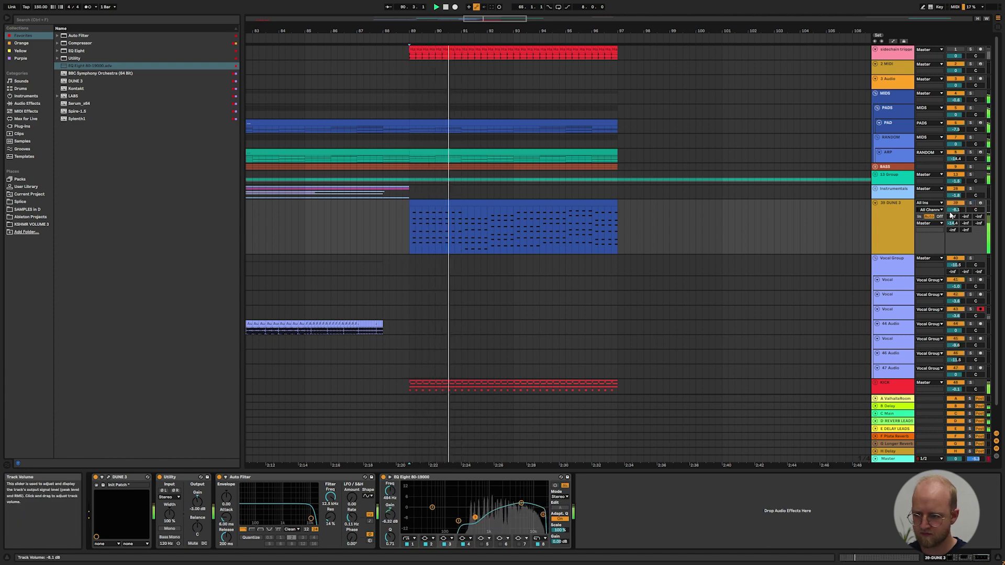
# Add a Delay after EQ Eight at the end of the DUNE 3 track's device chain.
pyautogui.click(885, 228)
pyautogui.press('space')
pyautogui.click(21, 43)
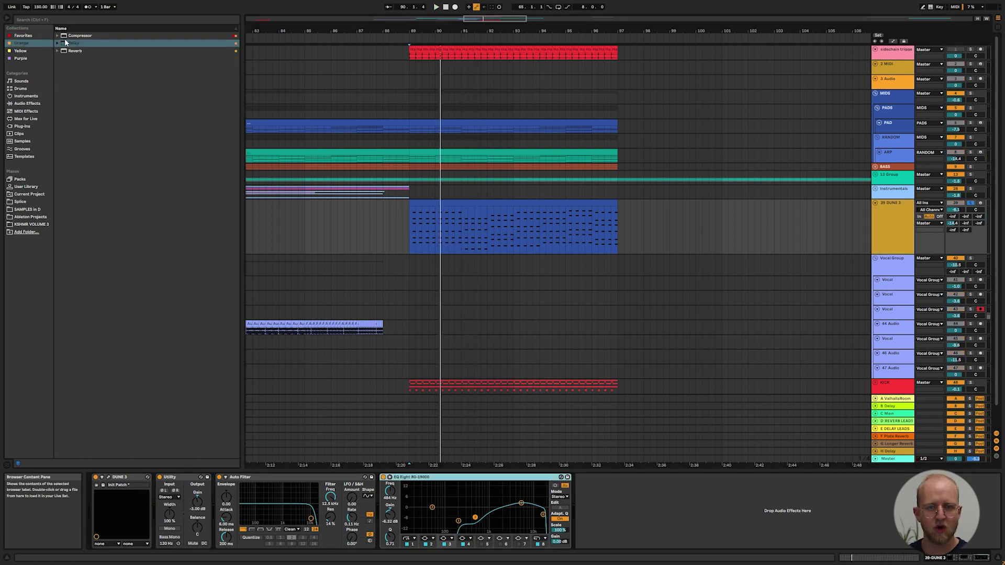
pyautogui.moveTo(66, 42); pyautogui.dragTo(68, 50)
pyautogui.moveTo(605, 513); pyautogui.dragTo(606, 513)
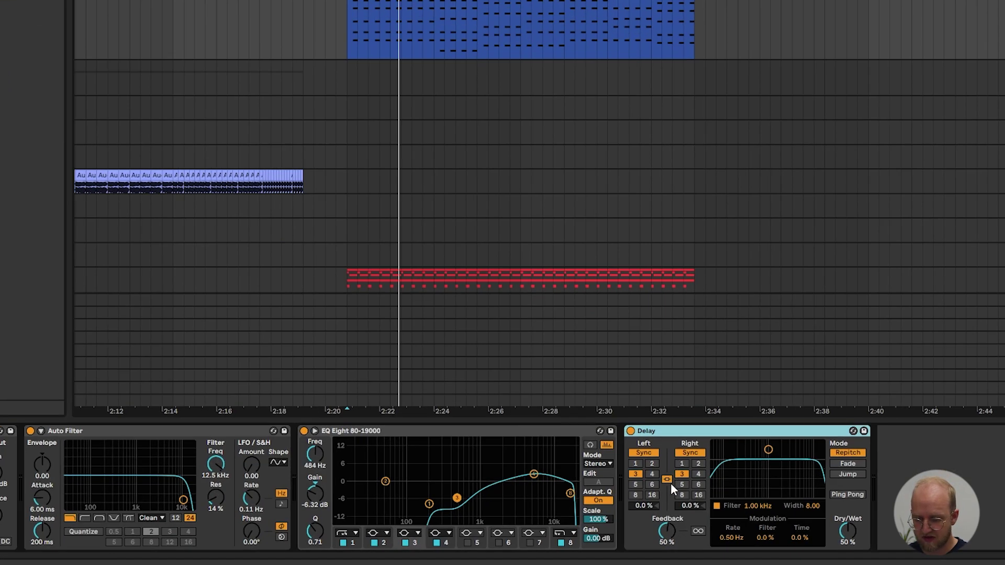
# Set the Delay to 100% wet with unsynced times of 1.00 ms left and 11.8 ms right, and rebalance the DUNE 3 track's volume.
pyautogui.click(683, 452)
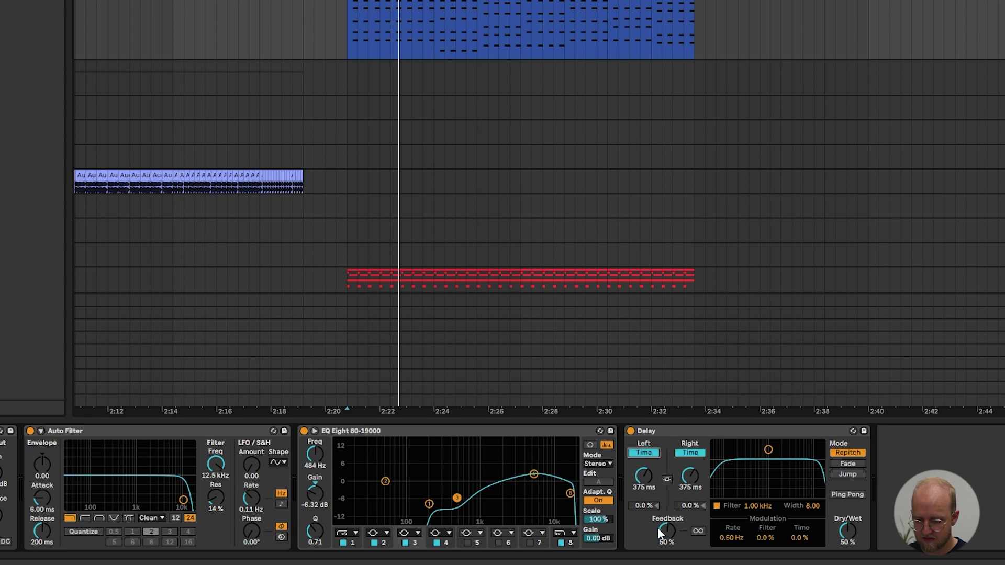
pyautogui.moveTo(848, 532); pyautogui.dragTo(848, 492)
pyautogui.press('space')
pyautogui.moveTo(643, 475); pyautogui.dragTo(643, 528)
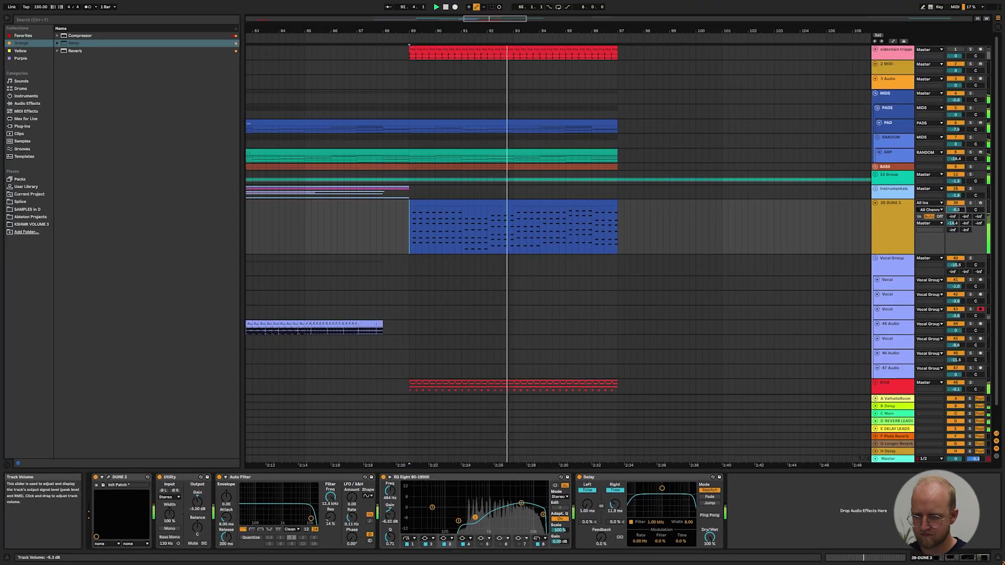
pyautogui.moveTo(956, 210); pyautogui.dragTo(956, 212)
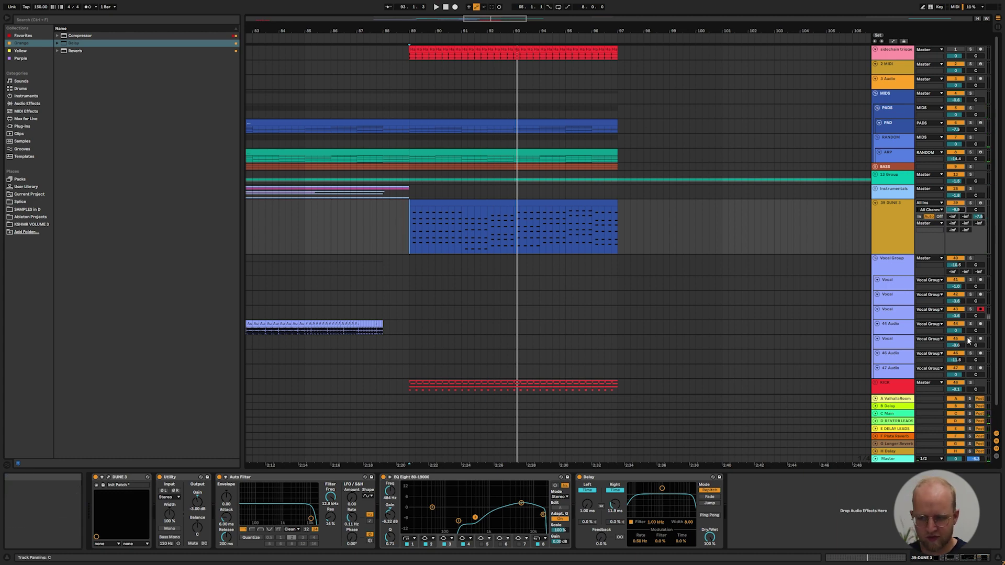
# Sidechain the C Main return's Compressor from the sidechain trigger track and lower its threshold.
pyautogui.click(900, 416)
pyautogui.press('space')
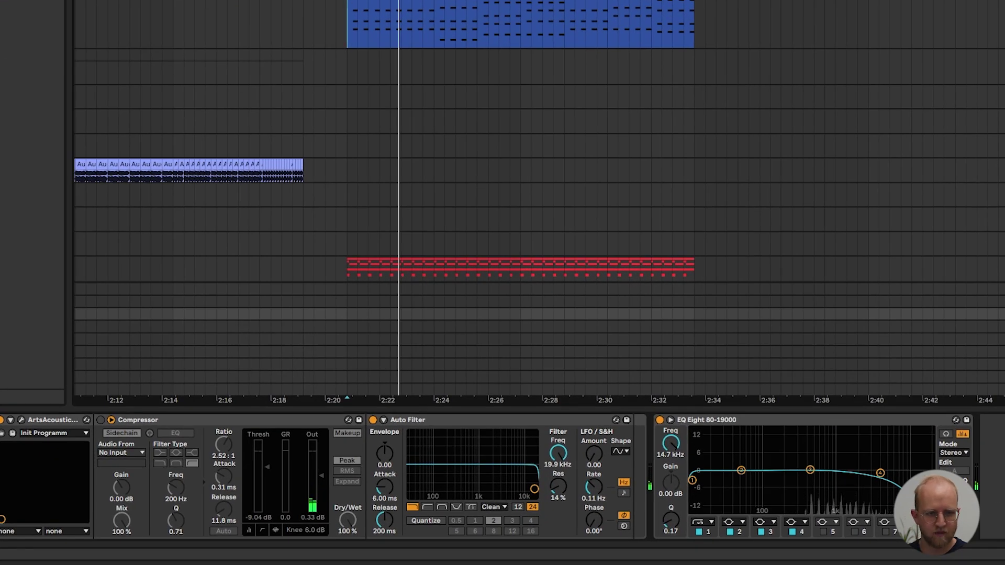
pyautogui.press('space')
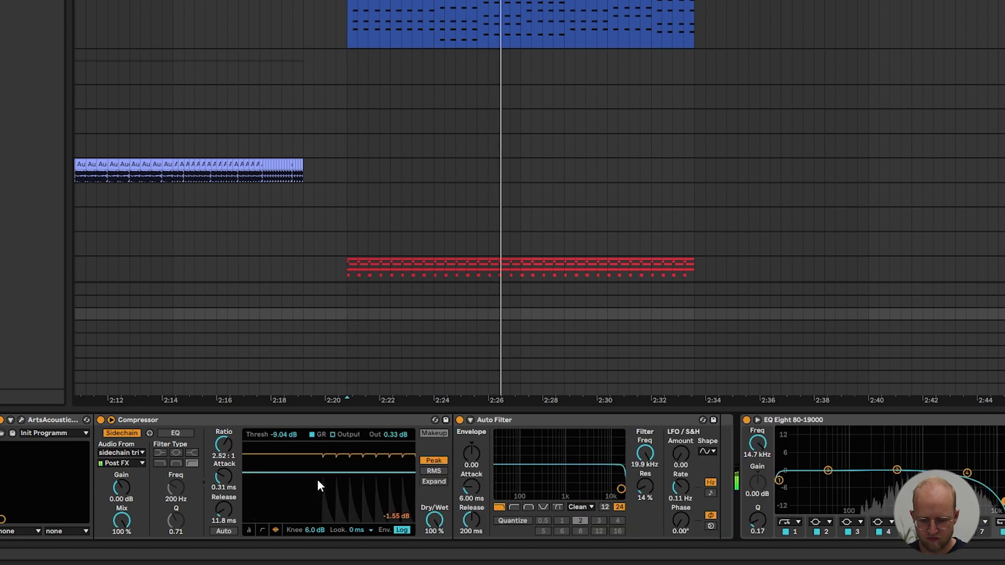
pyautogui.moveTo(317, 479); pyautogui.dragTo(317, 502)
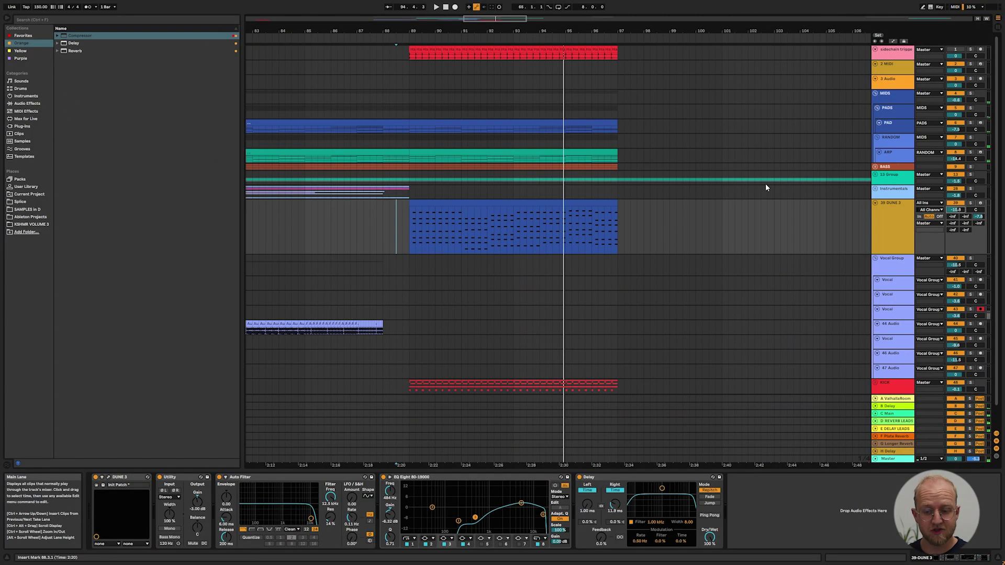
# Place the KSHMR cymbal crash punchy sample on an empty Percussion group audio track at bar 65.
pyautogui.hscroll(-2, 481, 270)
pyautogui.hscroll(-6, 449, 241)
pyautogui.scroll(-3, 481, 243)
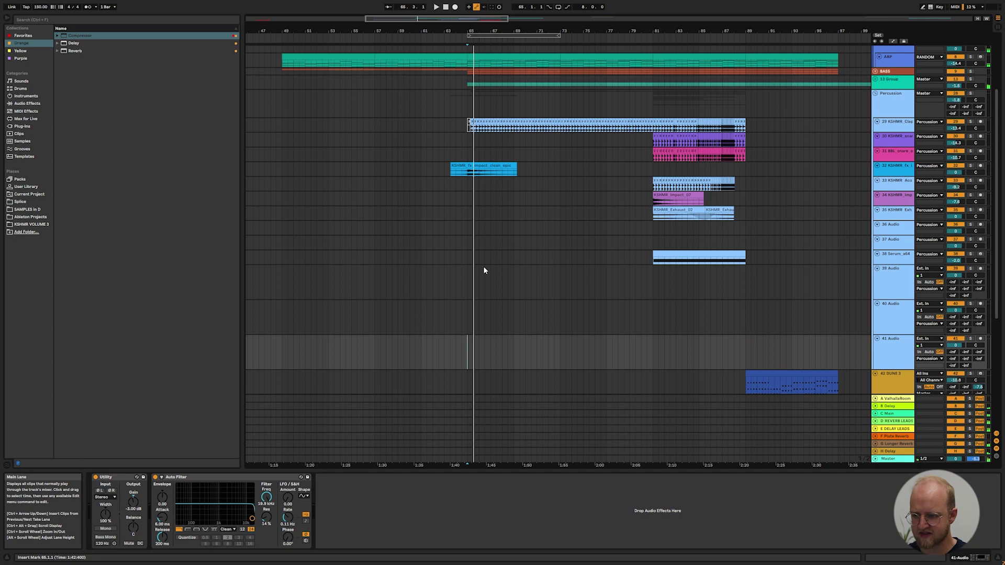
pyautogui.hotkey('alt', 'Tab')
pyautogui.moveTo(645, 269); pyautogui.dragTo(554, 260)
pyautogui.moveTo(483, 256); pyautogui.dragTo(477, 234)
# Lower the cymbal crash track's volume while auditioning it from bar 65.
pyautogui.press('space')
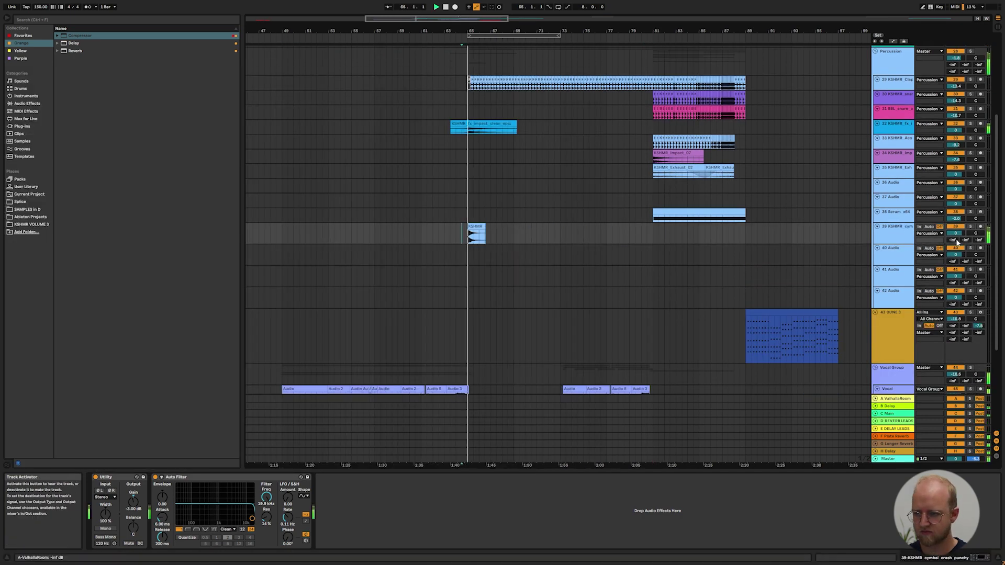
pyautogui.moveTo(957, 234); pyautogui.dragTo(956, 240)
pyautogui.press('space')
pyautogui.press('space')
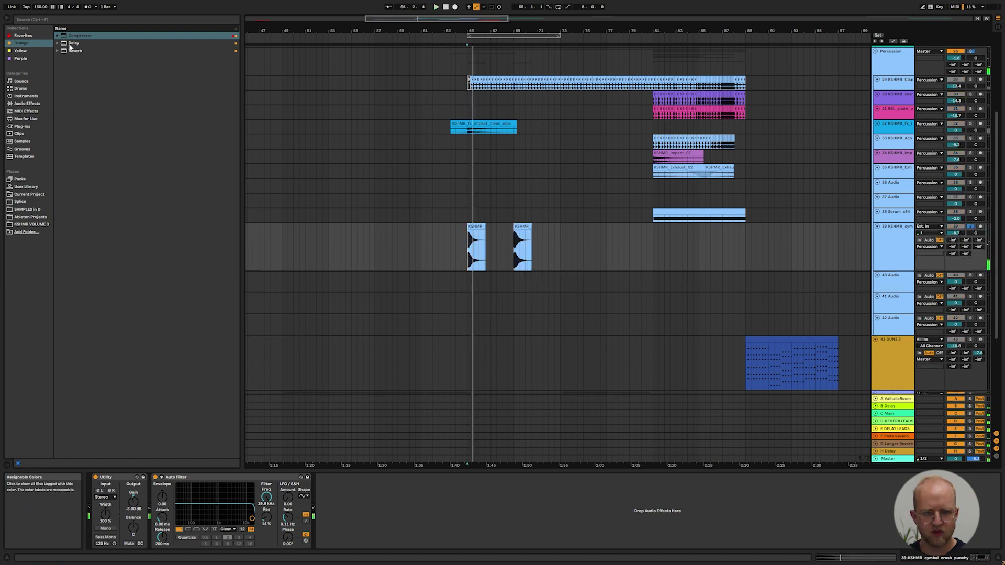
# Add a Delay to the cymbal crash track with Ping Pong on and a delay time of 4 sixteenths.
pyautogui.moveTo(71, 44); pyautogui.dragTo(383, 514)
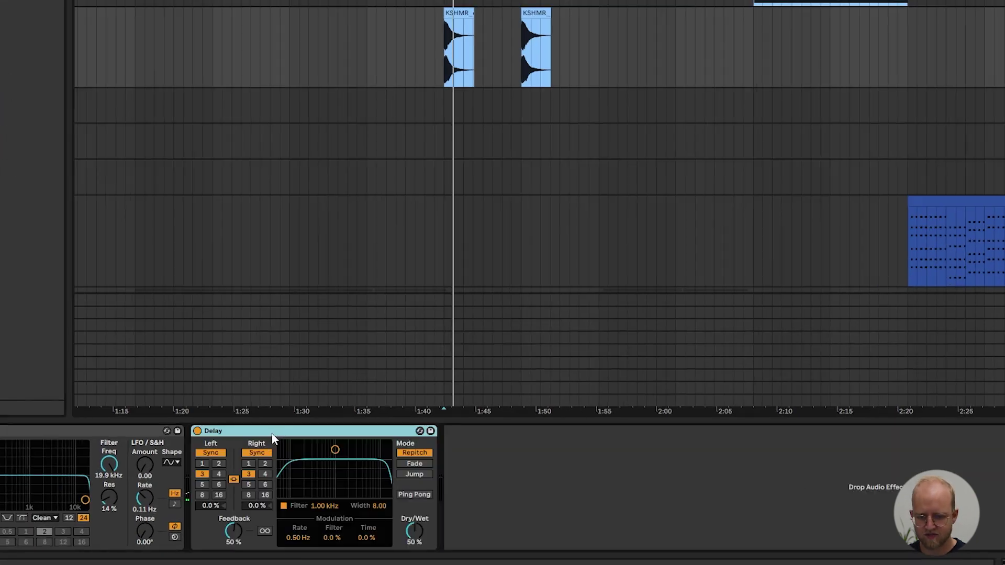
pyautogui.click(413, 493)
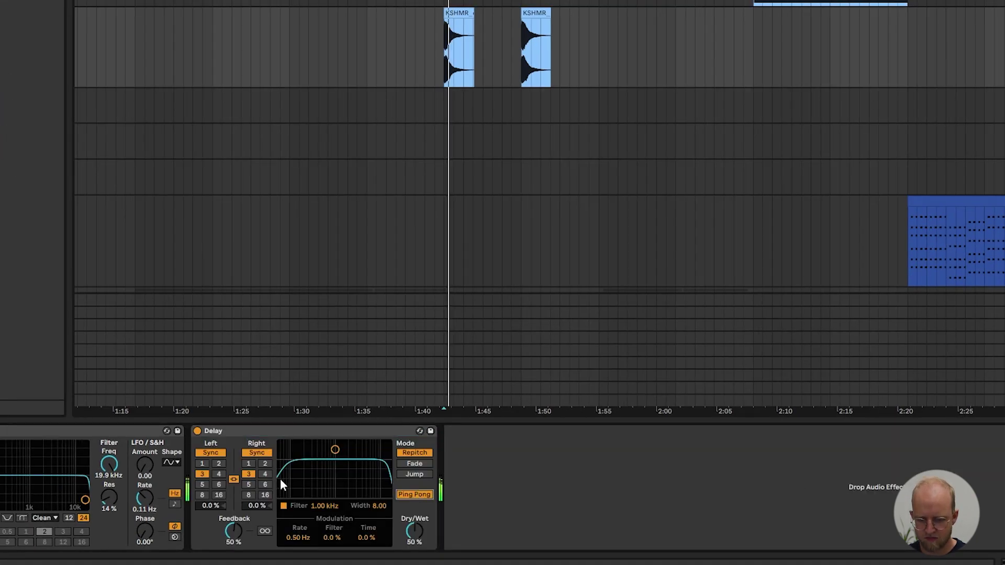
pyautogui.click(264, 476)
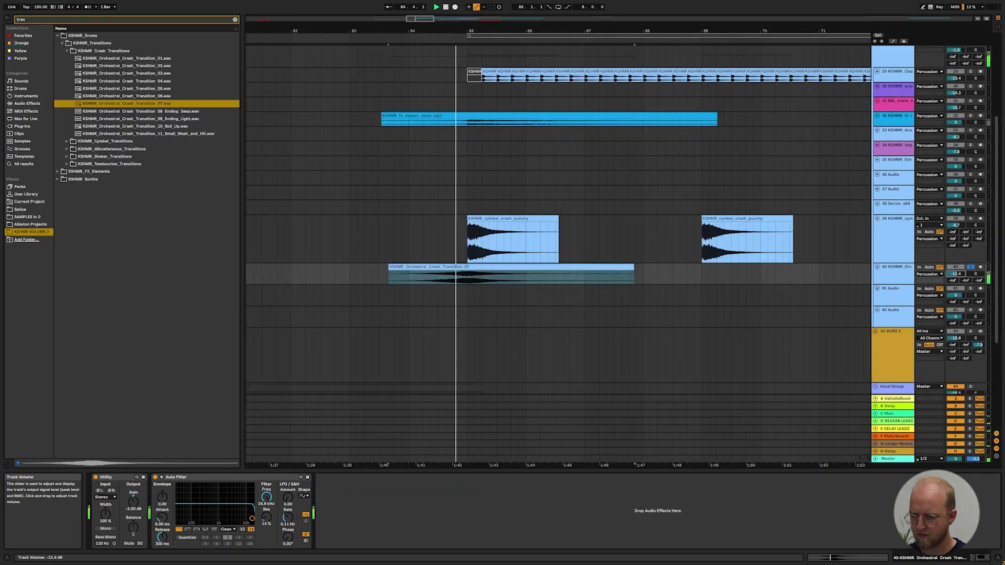
# Lower the KSHMR Orchestral Crash Transition 07 track's volume and copy its trimmed clip to the crash at bar 69.
pyautogui.moveTo(956, 273); pyautogui.dragTo(955, 277)
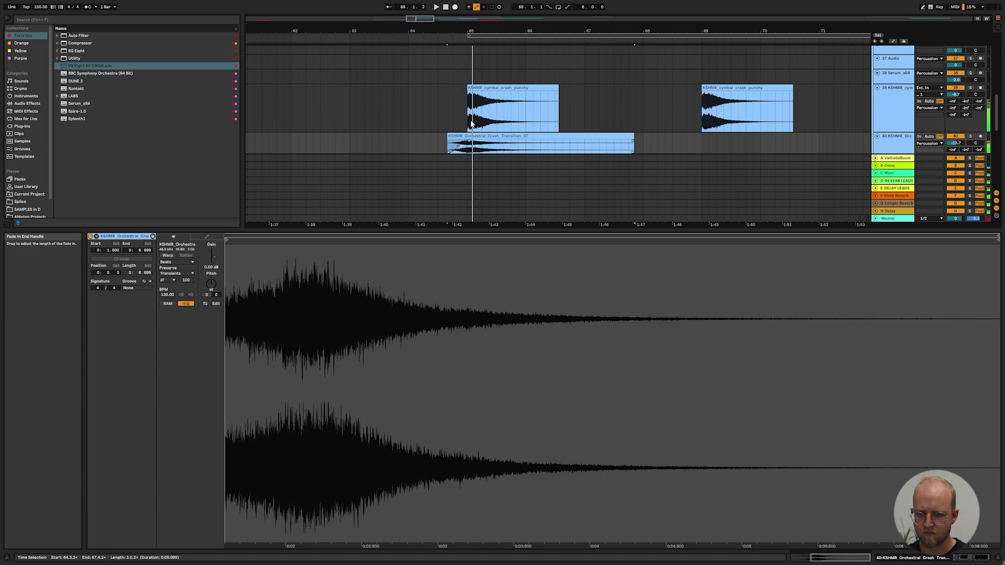
pyautogui.scroll(-3, 407, 153)
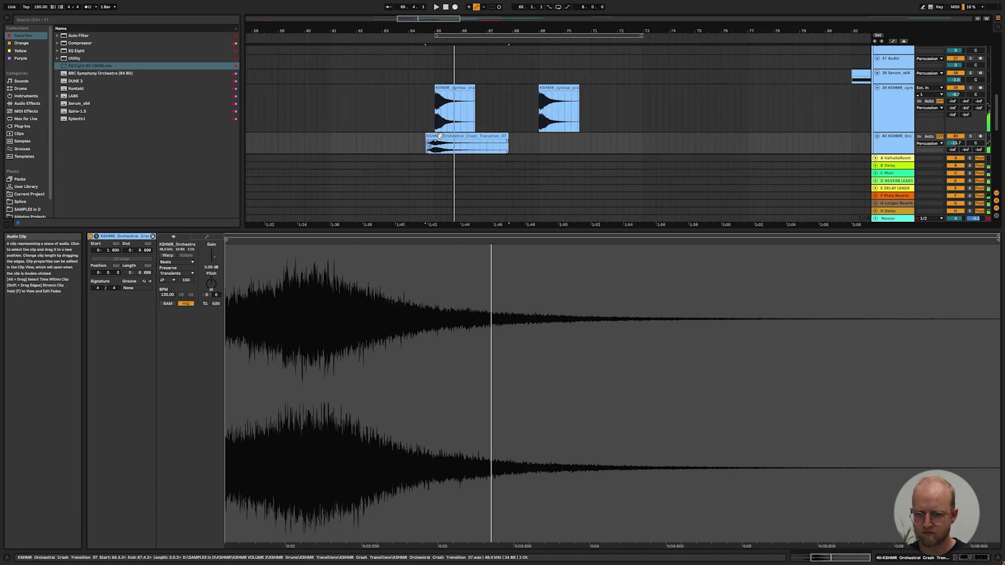
pyautogui.moveTo(440, 135); pyautogui.dragTo(536, 147)
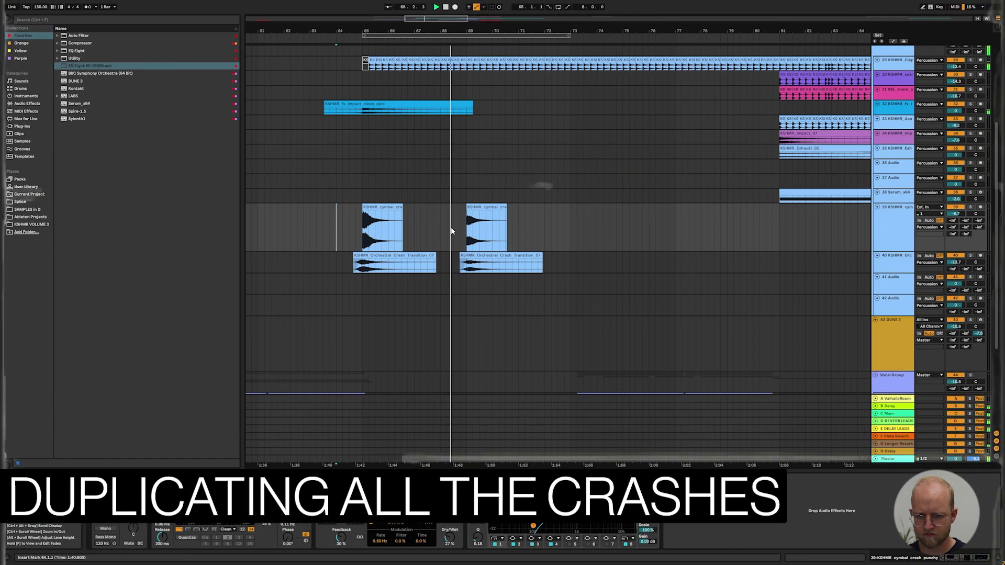
# Duplicate the crashes through the build-up, with increasingly rapid cymbal crash repeats from bar 85 to bar 88, and play them.
pyautogui.hotkey('ctrl', 'd')
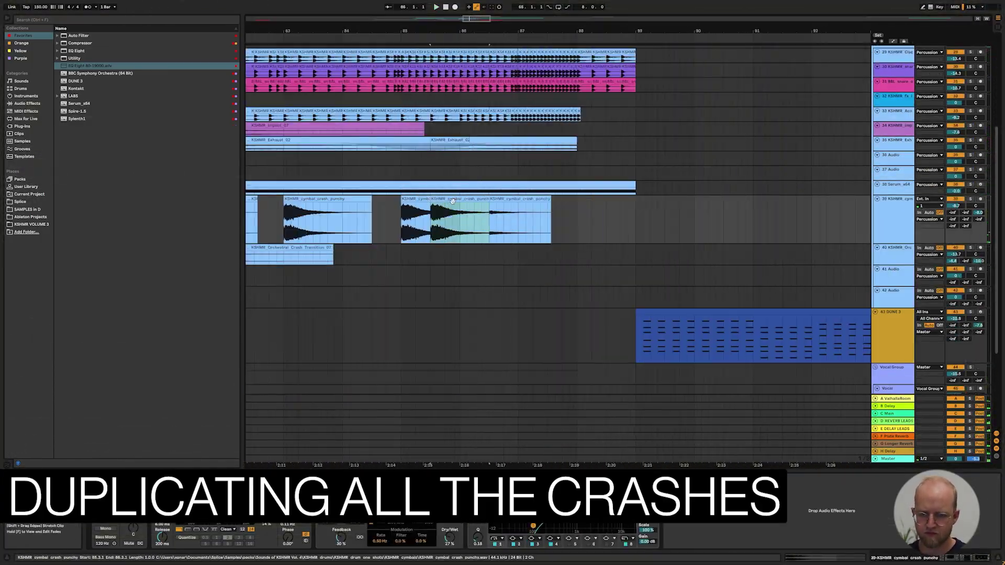
pyautogui.hotkey('ctrl', 'd')
pyautogui.hotkey('ctrl', 'd')
pyautogui.hotkey('ctrl', 'd')
pyautogui.click(515, 237)
pyautogui.press('space')
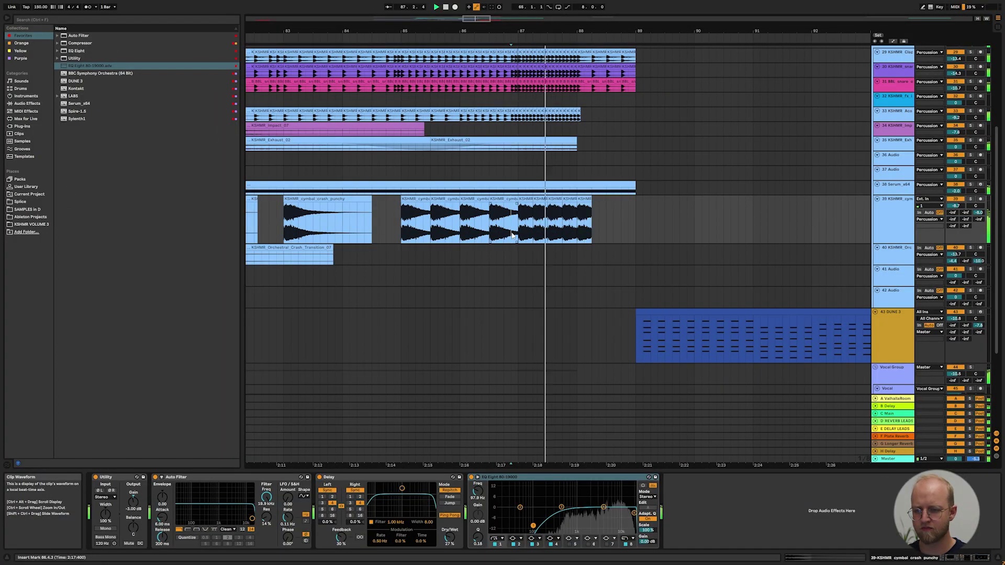
# Duplicate the cymbal crash onto bar 89 and audition the transition into the drop.
pyautogui.hotkey('ctrl', 'd')
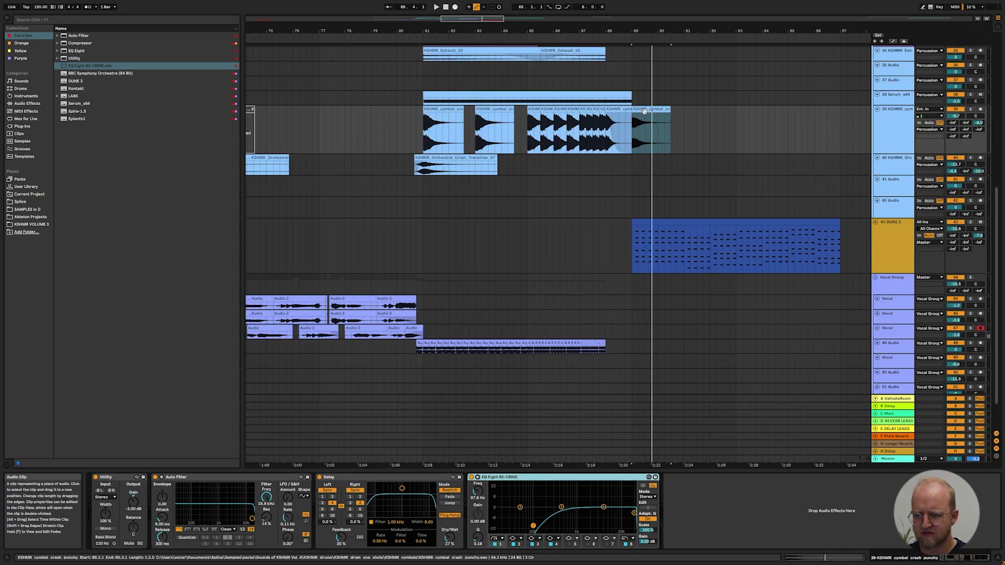
pyautogui.click(644, 111)
pyautogui.scroll(3, 644, 126)
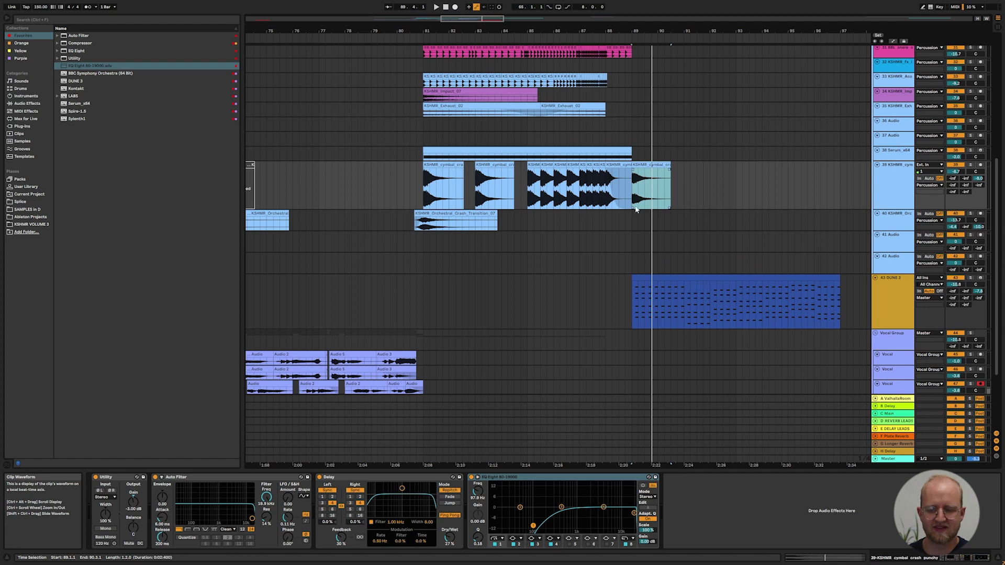
pyautogui.click(624, 198)
pyautogui.press('space')
pyautogui.press('-')
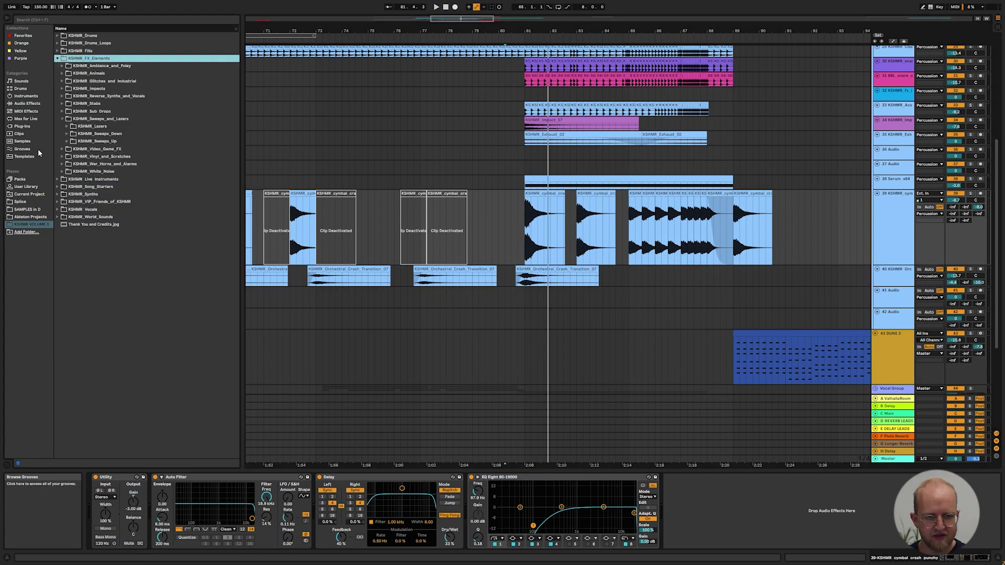
# Find KSHMR_Long_Sweep_02 among the long upward sweeps and place it on the empty audio track so it ends at bar 88.
pyautogui.click(71, 141)
pyautogui.moveTo(116, 164); pyautogui.dragTo(467, 296)
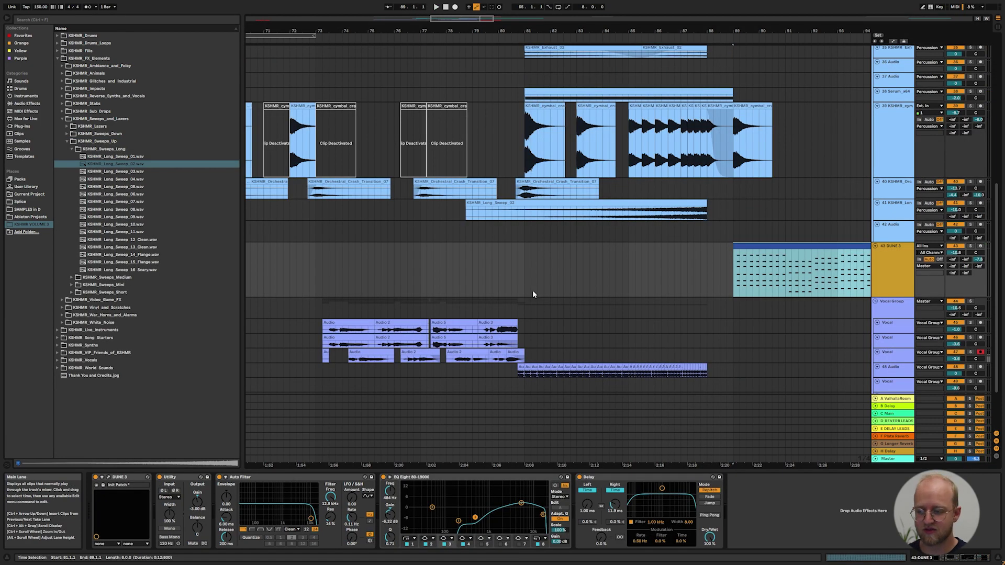
# Extend the DUNE 3 chords back to bar 81 and raise their Auto Filter frequency automation towards bar 88.
pyautogui.moveTo(810, 270); pyautogui.dragTo(601, 270)
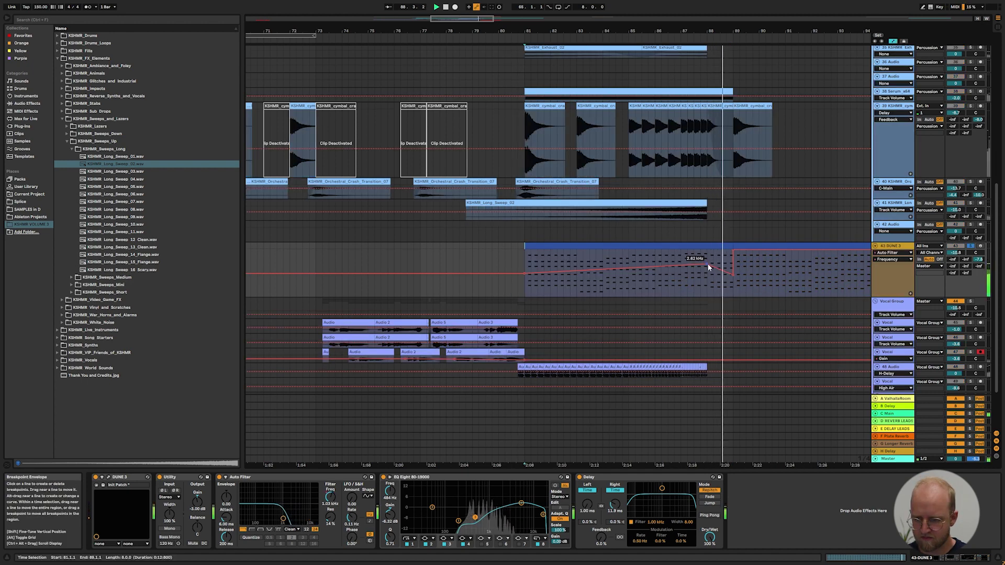
pyautogui.moveTo(709, 266); pyautogui.dragTo(707, 257)
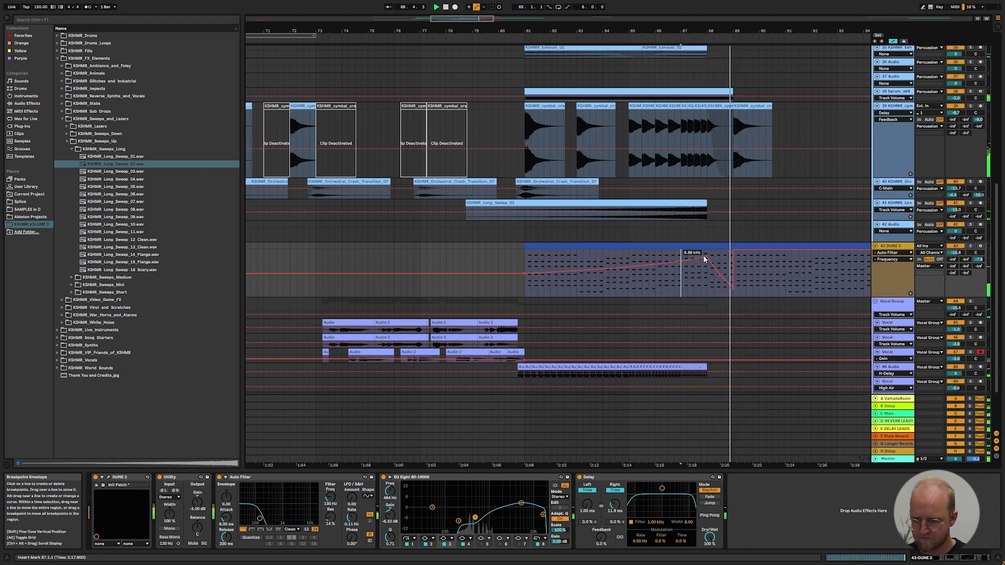
# Duplicate the pad, arp, bass, DUNE 3 and kick parts of bars 89–97 into bars 97–105.
pyautogui.moveTo(701, 134); pyautogui.dragTo(610, 84)
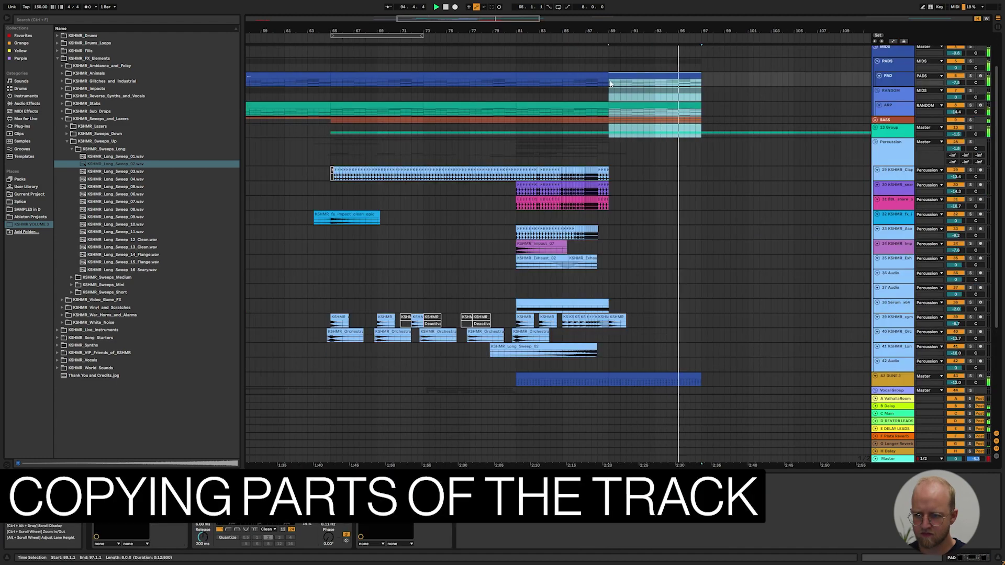
pyautogui.hotkey('ctrl', 'd')
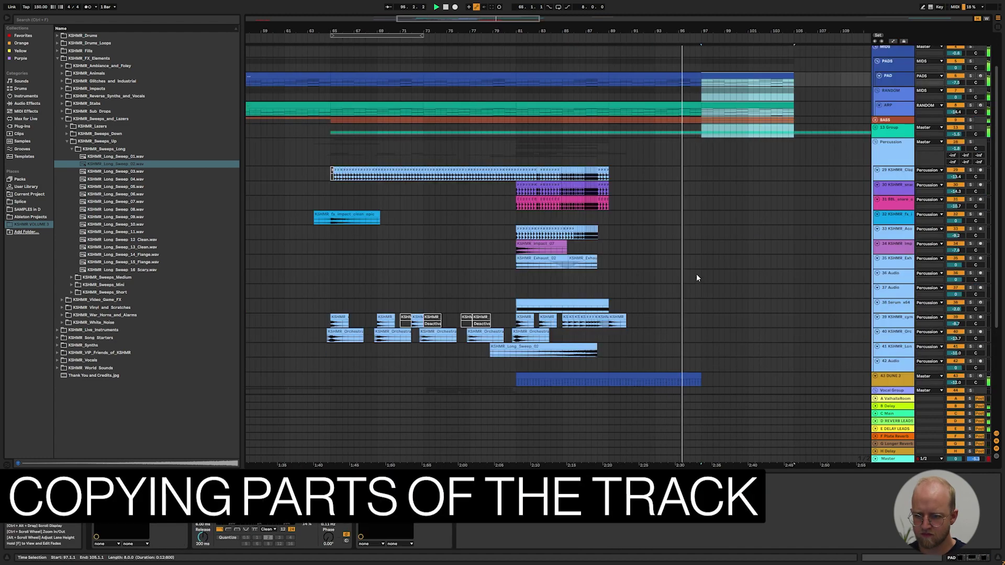
pyautogui.scroll(-10, 697, 274)
pyautogui.moveTo(608, 229); pyautogui.dragTo(703, 374)
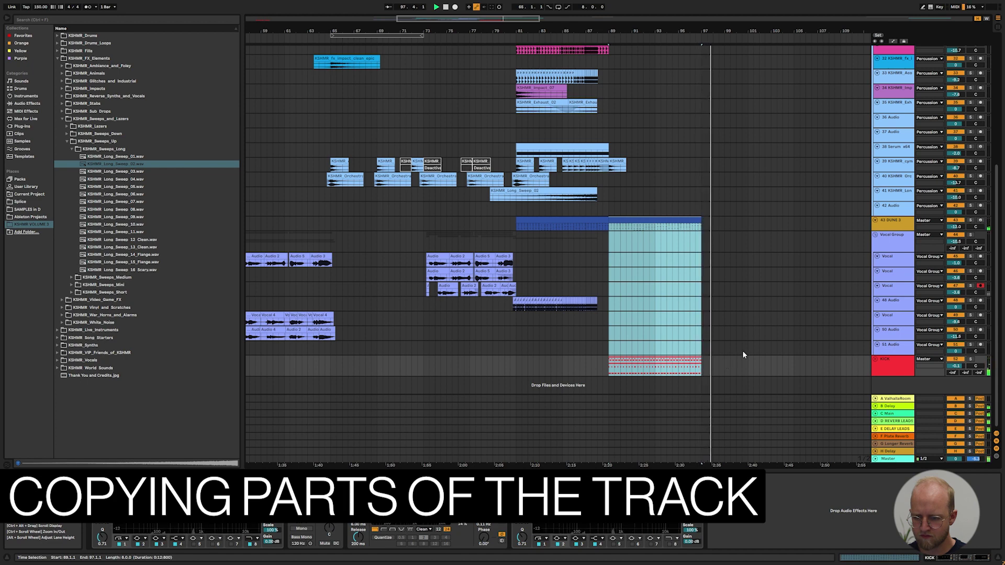
pyautogui.hotkey('ctrl', 'd')
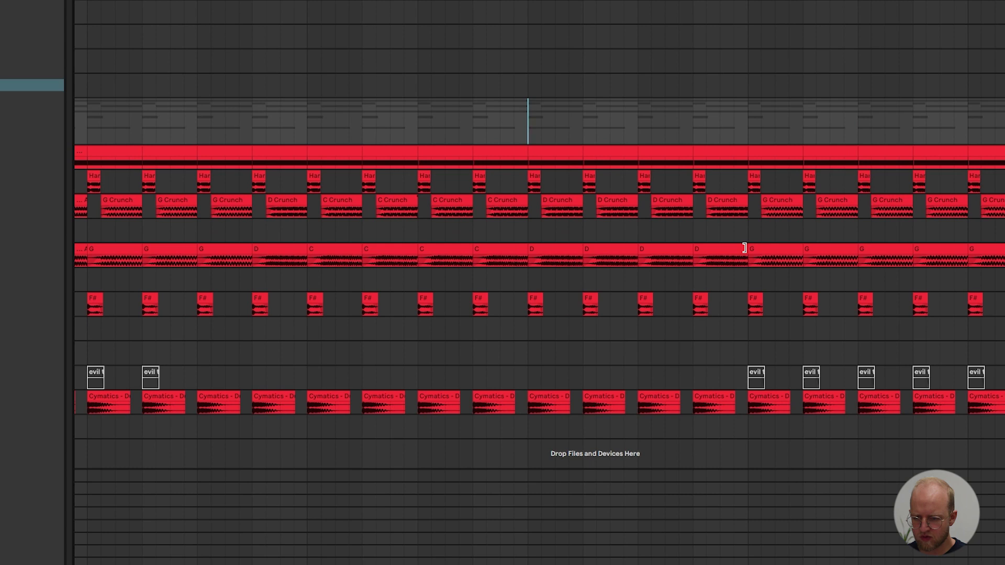
# Halve the last D kick before the pattern returns to G, duplicate all its layers as a double hit, and play it.
pyautogui.moveTo(744, 248); pyautogui.dragTo(720, 248)
pyautogui.moveTo(744, 200); pyautogui.dragTo(728, 213)
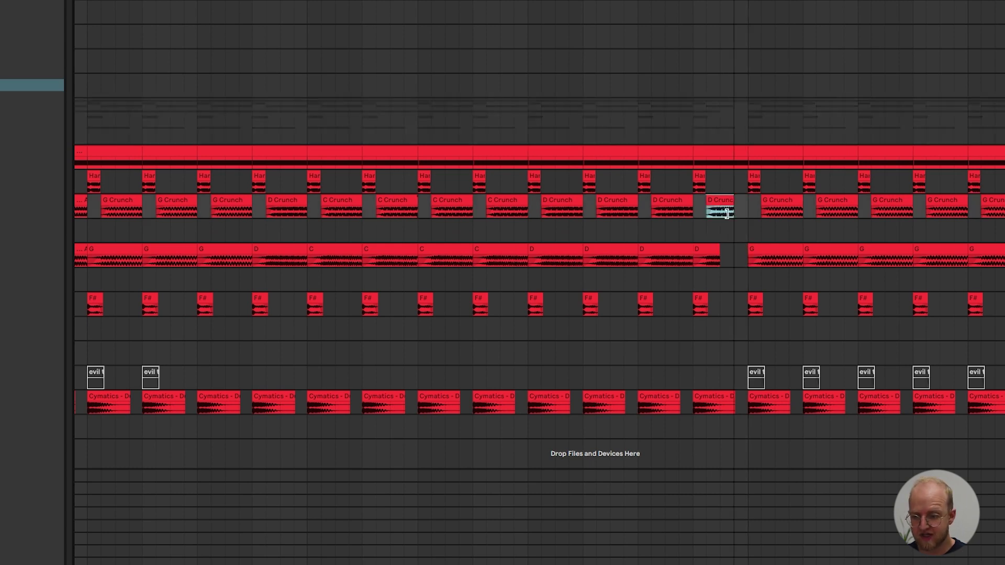
pyautogui.moveTo(721, 176); pyautogui.dragTo(694, 406)
pyautogui.hotkey('ctrl', 'd')
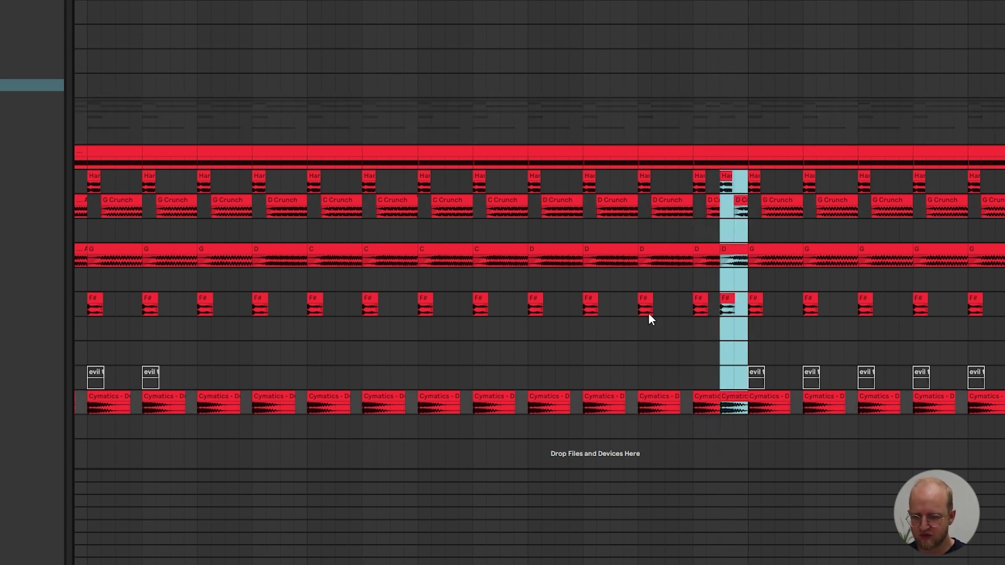
pyautogui.click(607, 330)
pyautogui.press('space')
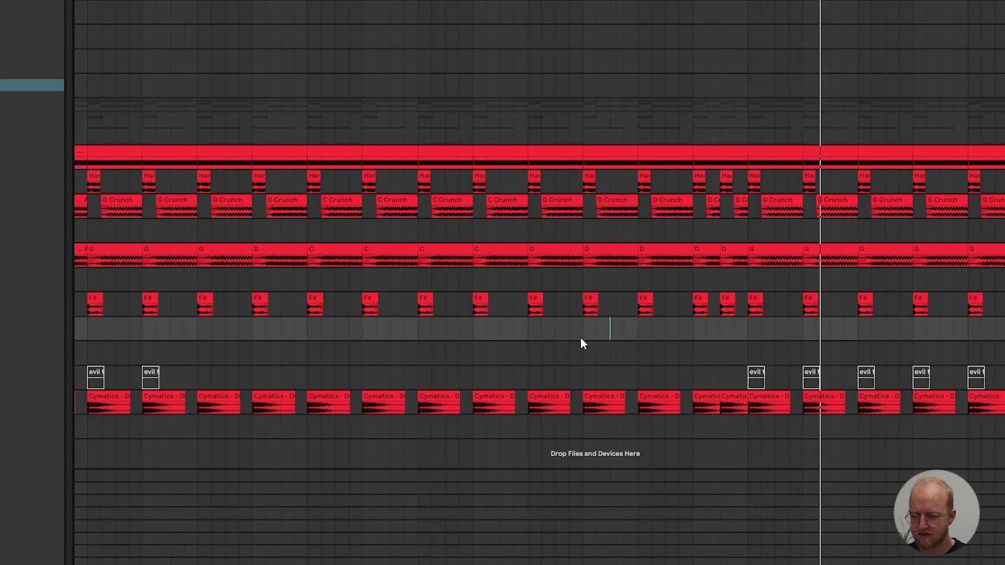
# Halve the last D# kick before the F kicks, duplicate all its layers as a double hit, and play it.
pyautogui.scroll(-2, 580, 339)
pyautogui.click(719, 176)
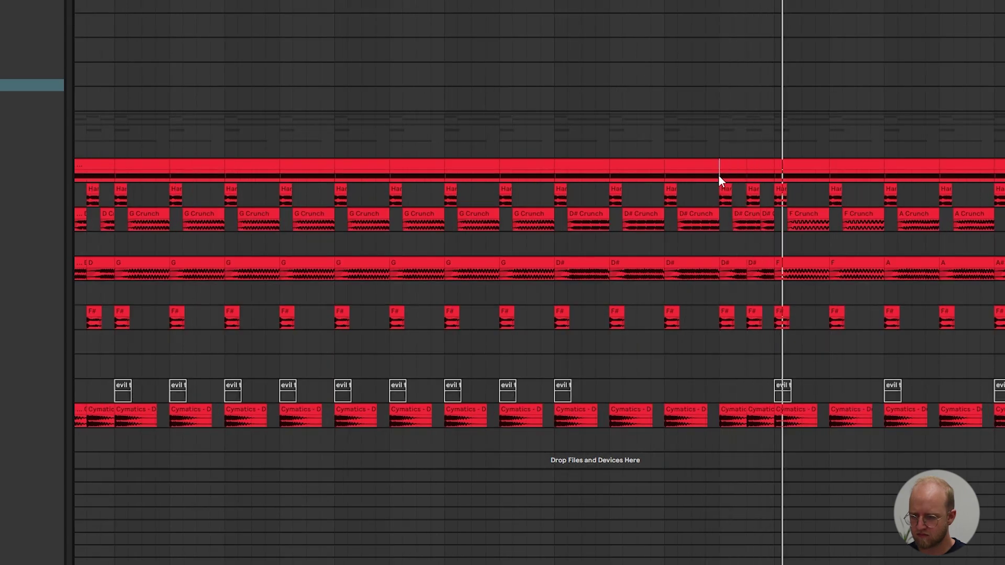
pyautogui.press('space')
pyautogui.moveTo(720, 176); pyautogui.dragTo(746, 417)
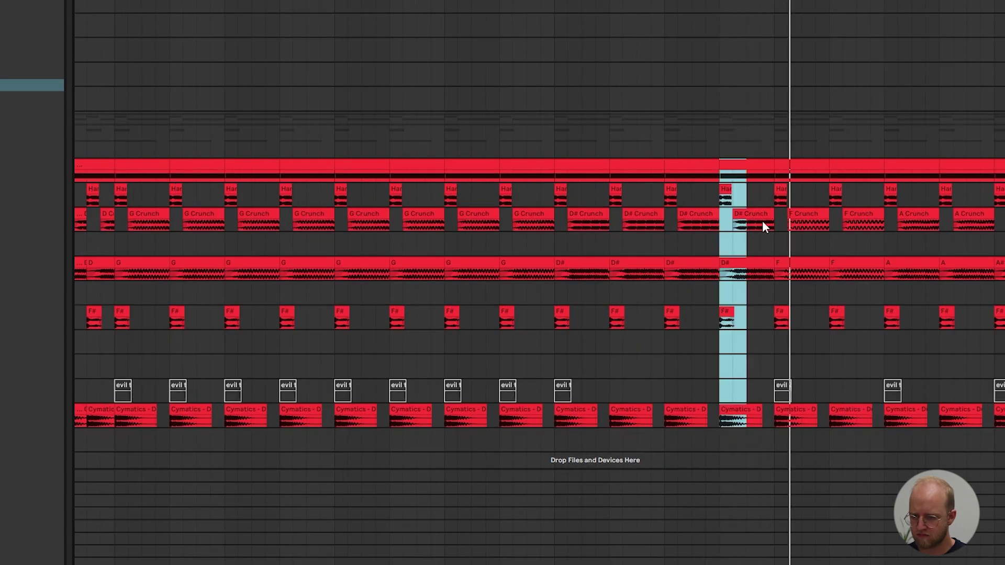
pyautogui.click(765, 218)
pyautogui.moveTo(769, 262); pyautogui.dragTo(747, 273)
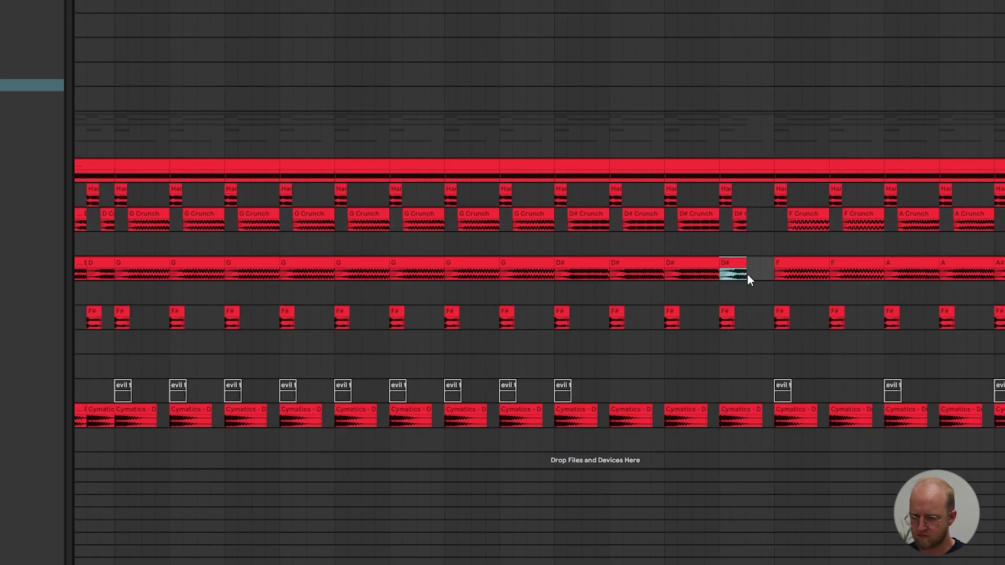
pyautogui.moveTo(719, 421); pyautogui.dragTo(749, 184)
pyautogui.press('super+d')
pyautogui.press('space')
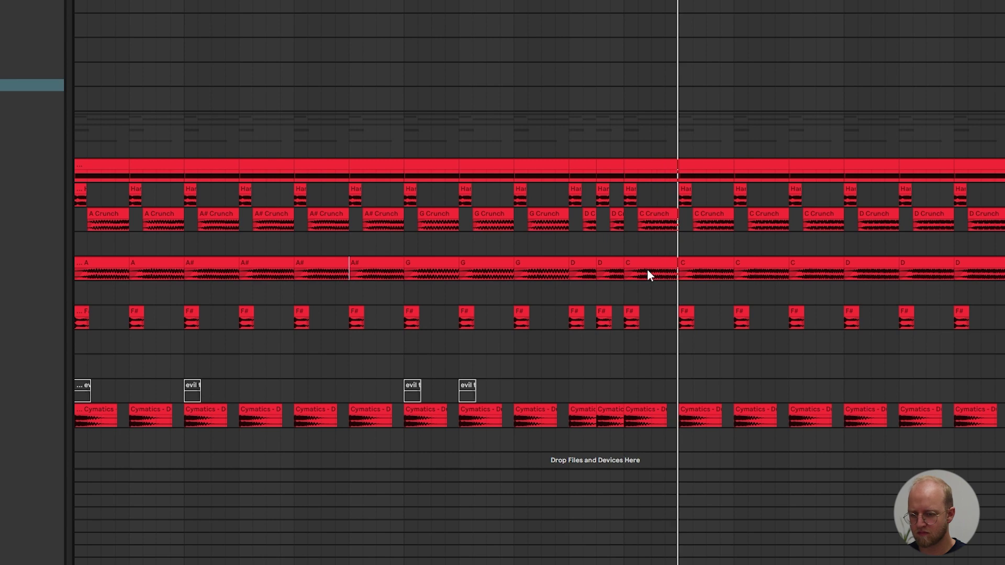
# Halve the first C kick after the doubled D kicks and duplicate its layers directly behind it.
pyautogui.scroll(5, 667, 278)
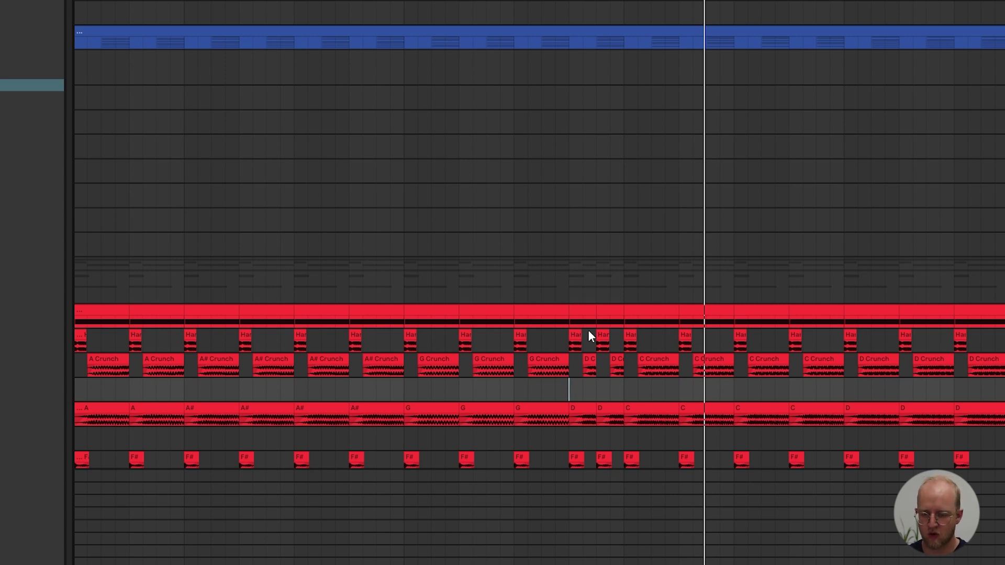
pyautogui.moveTo(845, 343); pyautogui.dragTo(711, 343)
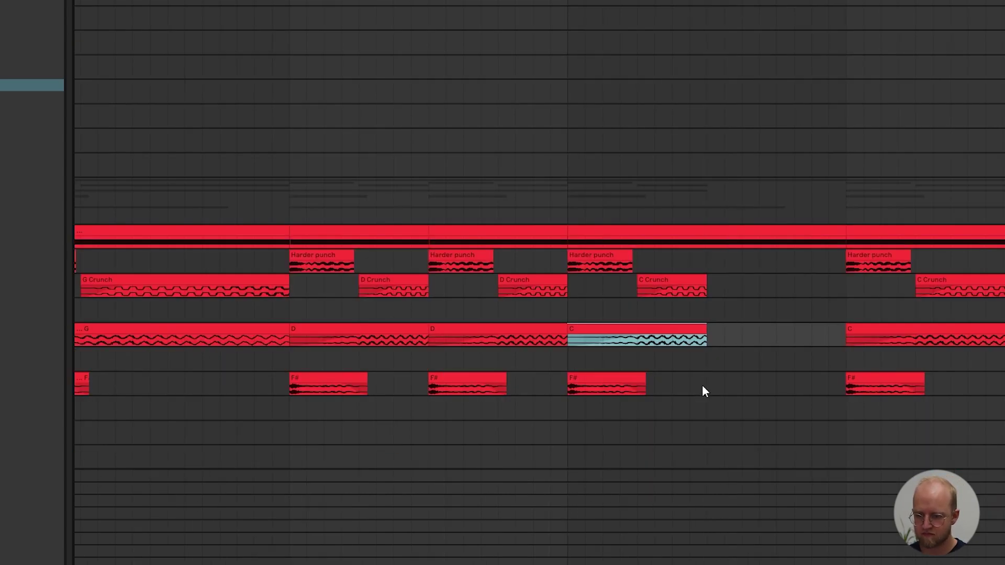
pyautogui.moveTo(704, 392); pyautogui.dragTo(567, 240)
pyautogui.hotkey('ctrl', 'd')
pyautogui.click(292, 241)
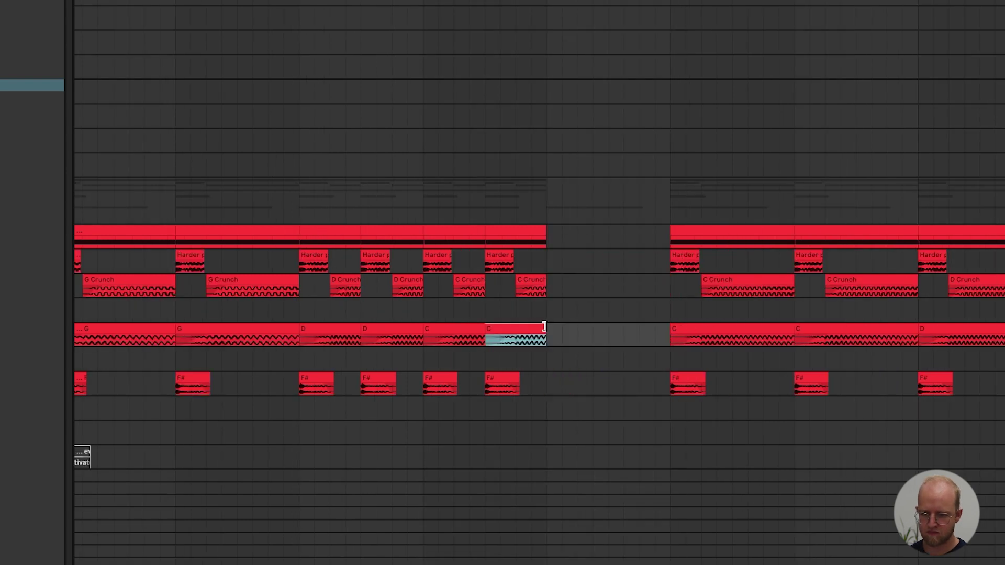
# Lengthen the tail and crunch layers of the second C kick and copy the first half of the following C kick half a beat earlier.
pyautogui.moveTo(544, 328); pyautogui.dragTo(655, 327)
pyautogui.moveTo(546, 282); pyautogui.dragTo(608, 282)
pyautogui.click(484, 301)
pyautogui.press('space')
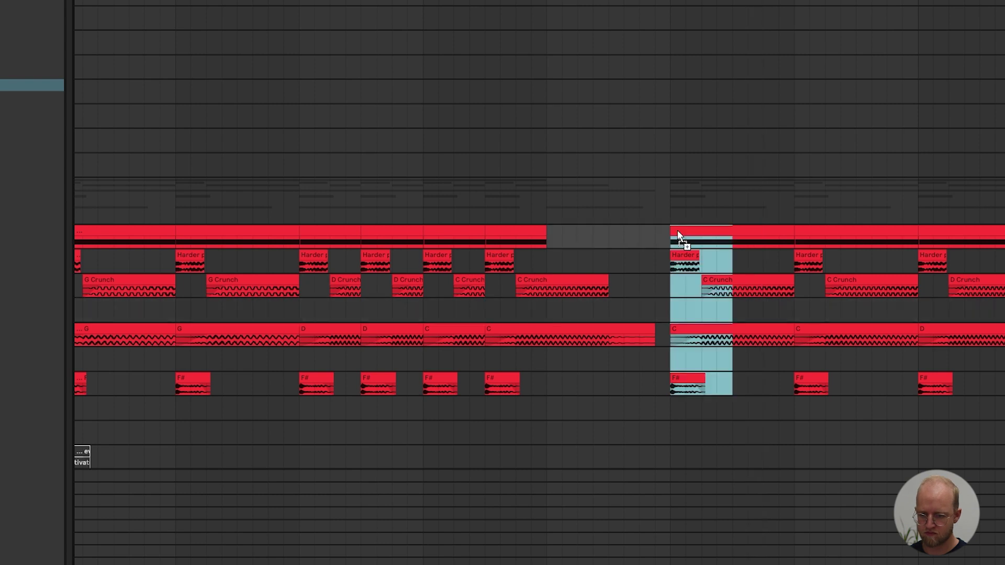
pyautogui.moveTo(680, 239); pyautogui.dragTo(625, 238)
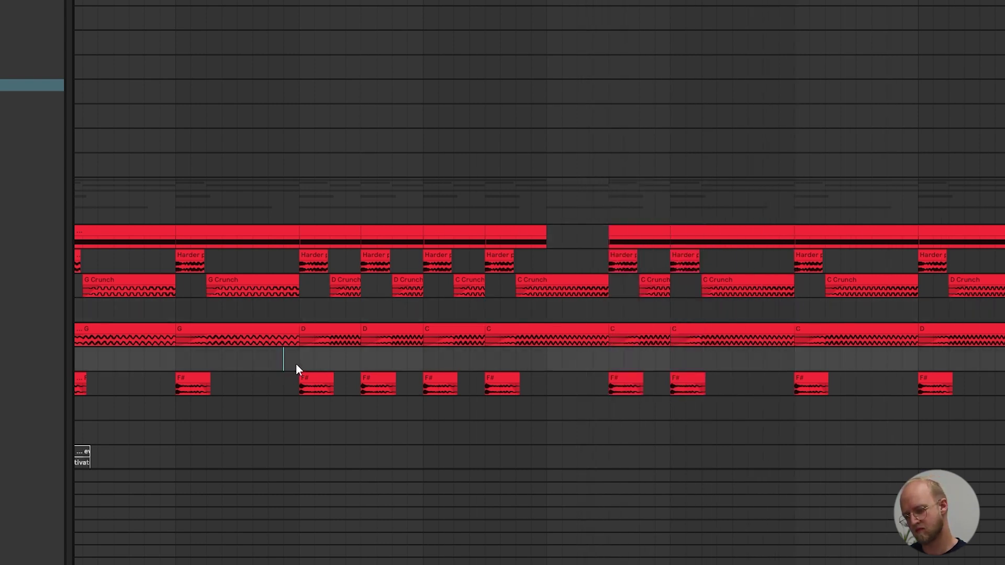
# Shorten the D kick near the section's end, duplicate its layers repeatedly up to bar 105 as a faster kick run, and play it.
pyautogui.scroll(-3, 296, 365)
pyautogui.click(622, 281)
pyautogui.moveTo(623, 233); pyautogui.dragTo(585, 386)
pyautogui.hotkey('ctrl', 'd')
pyautogui.hotkey('ctrl', 'd')
pyautogui.hotkey('ctrl', 'd')
pyautogui.hotkey('ctrl', 'd')
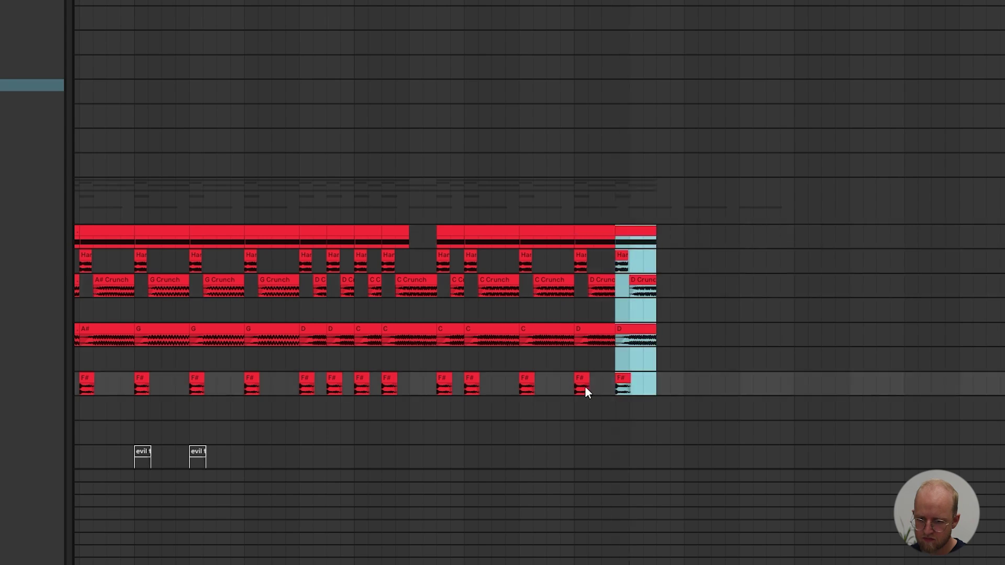
pyautogui.click(572, 382)
pyautogui.press('space')
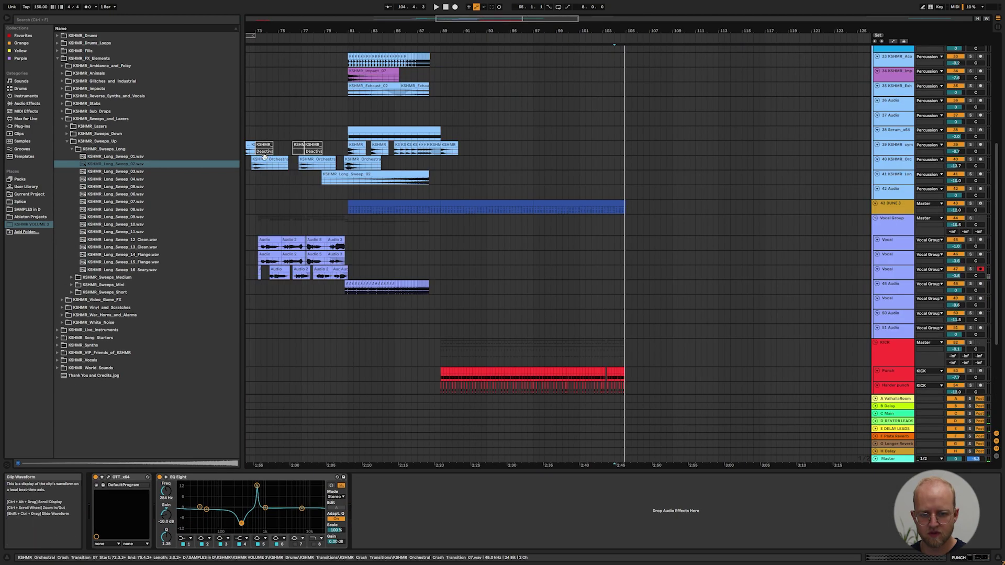
# Duplicate the pad, arp and bass parts into bars 105–113 and the sidechain trigger clips into bars 97–105.
pyautogui.click(615, 150)
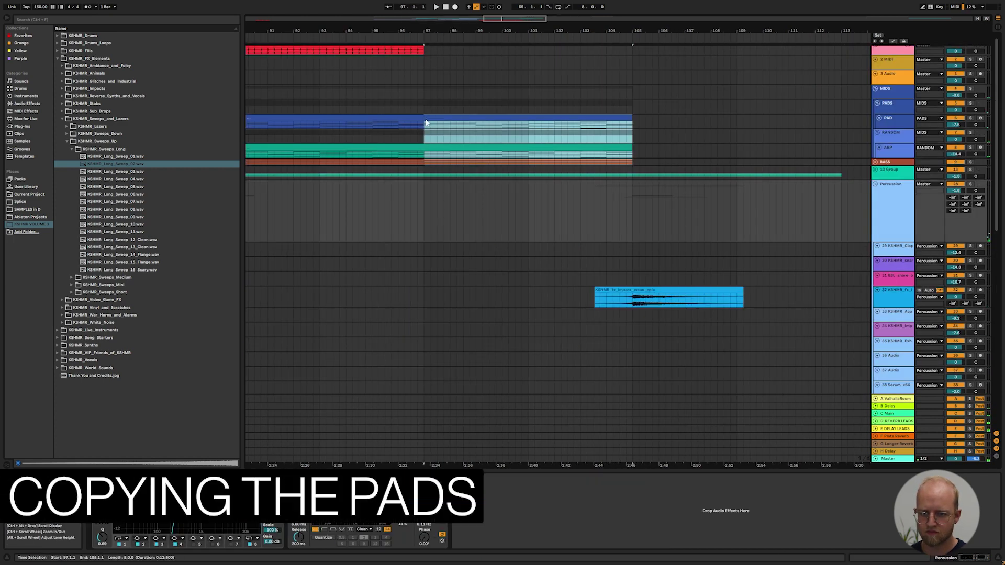
pyautogui.hotkey('ctrl', 'd')
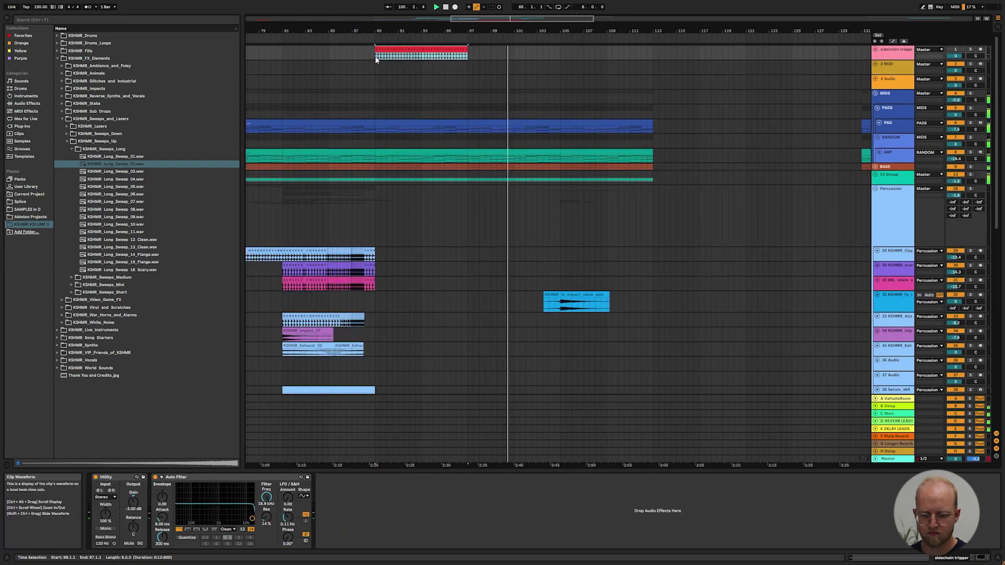
pyautogui.hotkey('ctrl', 'd')
pyautogui.scroll(3, 572, 99)
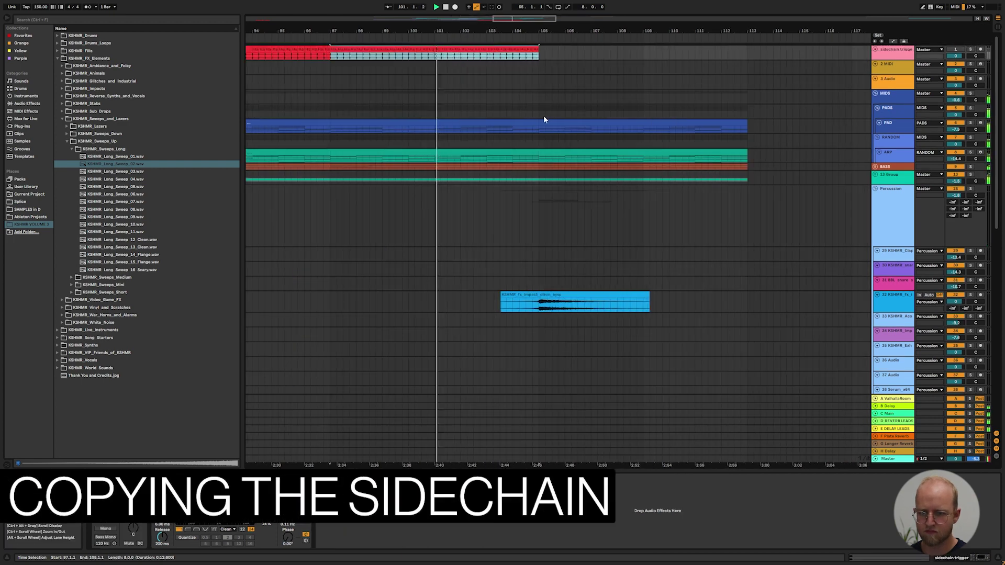
# Automate the Auto Filter frequency of the Main Layer and harmonies downward from bar 103 to bar 105.
pyautogui.click(544, 107)
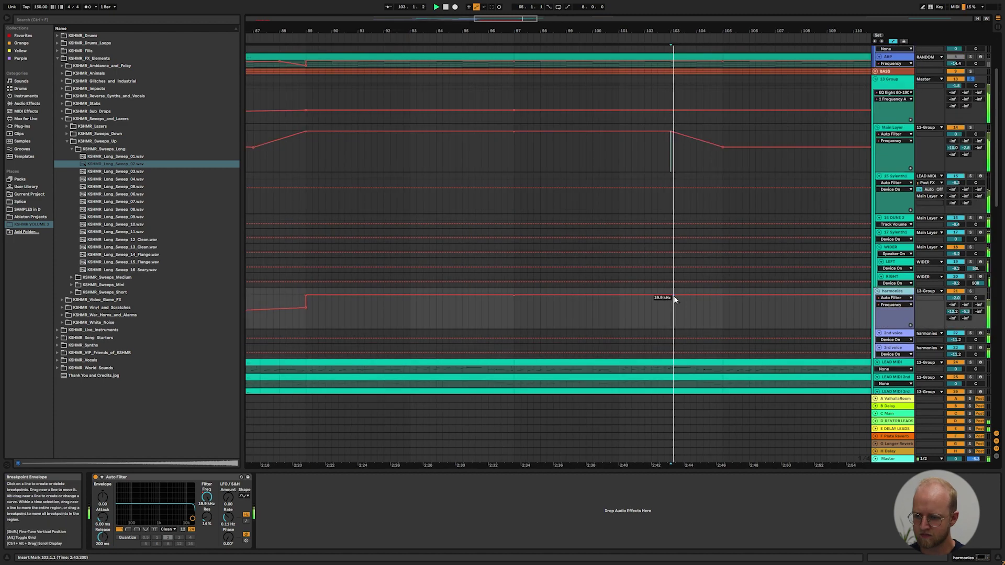
pyautogui.moveTo(725, 298); pyautogui.dragTo(722, 311)
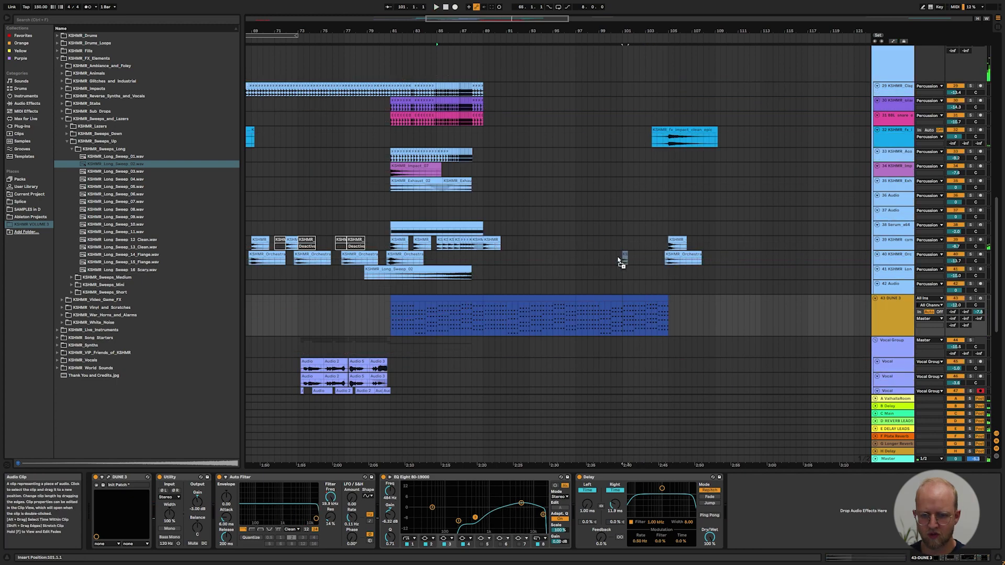
# Copy the cymbal crash to bar 101, repeat it increasingly rapidly towards bar 105, and play the result.
pyautogui.moveTo(620, 257); pyautogui.dragTo(648, 244)
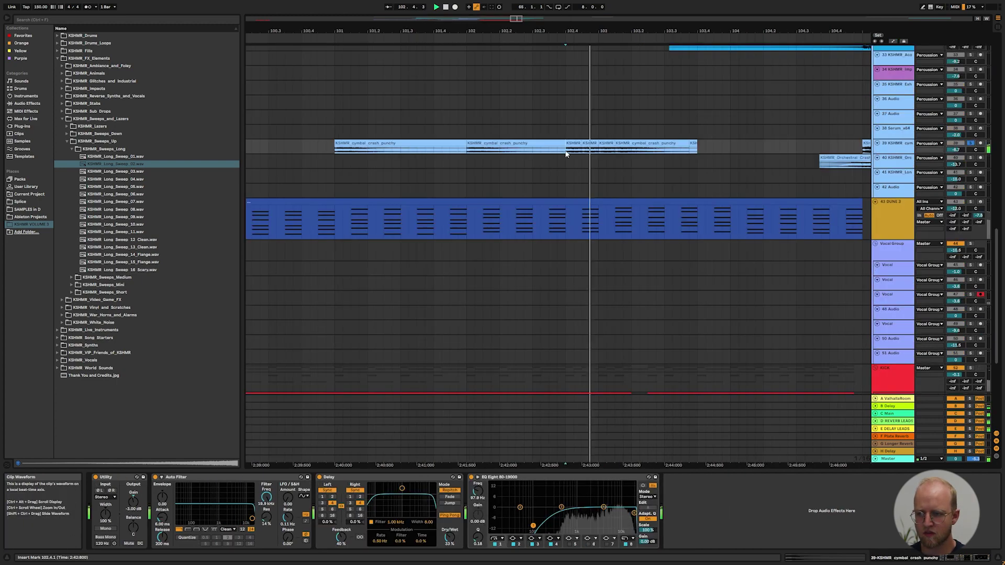
pyautogui.click(567, 370)
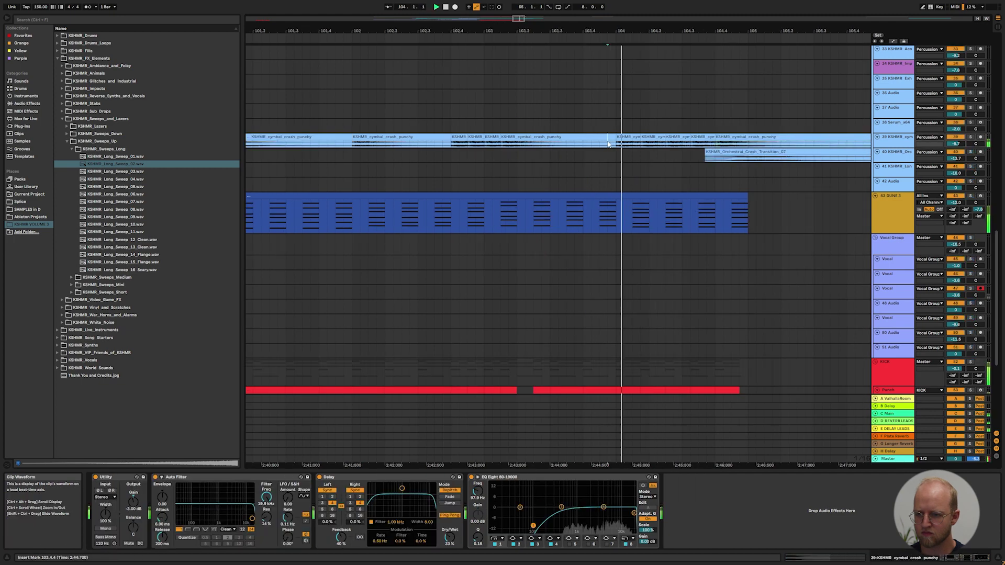
# Lower the MIDS group's EQ Eight low-cut frequency automation so it slopes down after bar 105.
pyautogui.scroll(-2, 750, 142)
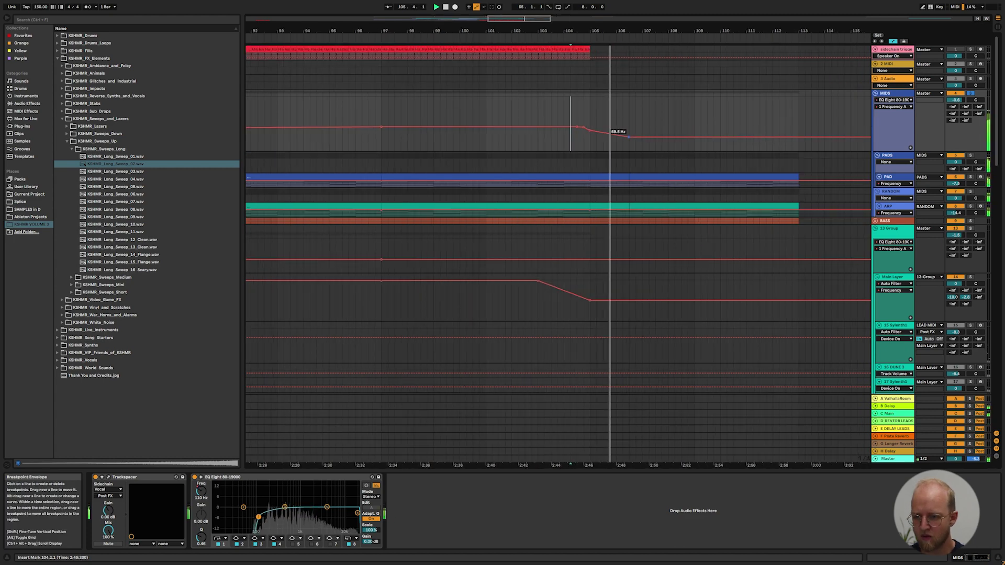
pyautogui.moveTo(629, 137); pyautogui.dragTo(628, 149)
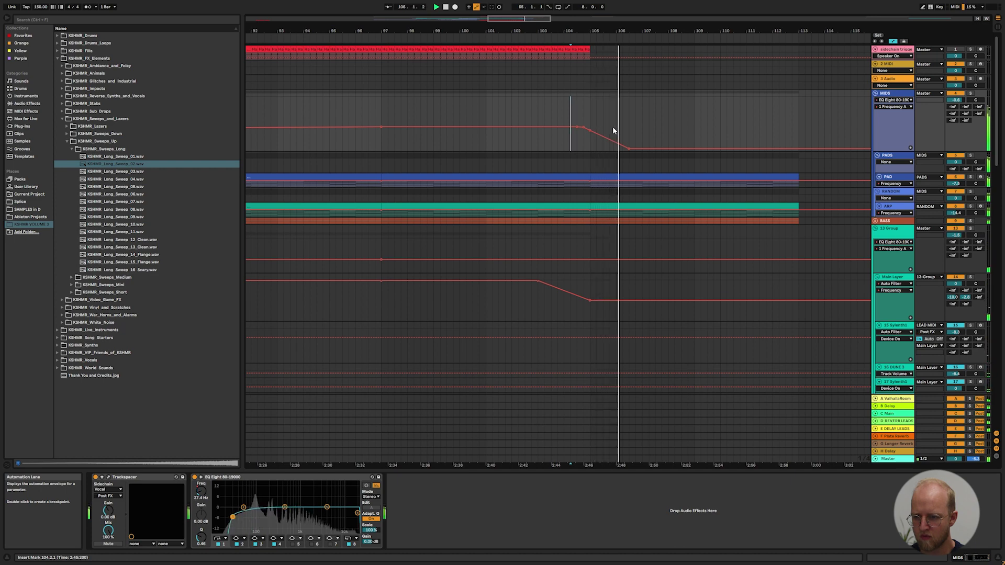
# Automate the Kickstart Mix on the pad, arp and bass tracks to fade down from bar 104 into bar 105.
pyautogui.click(897, 178)
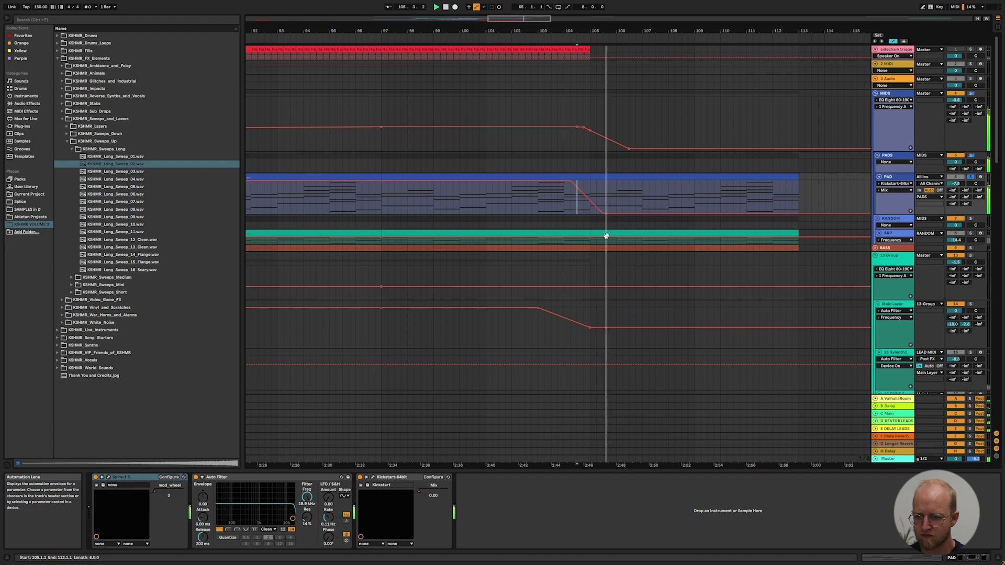
pyautogui.scroll(3, 588, 235)
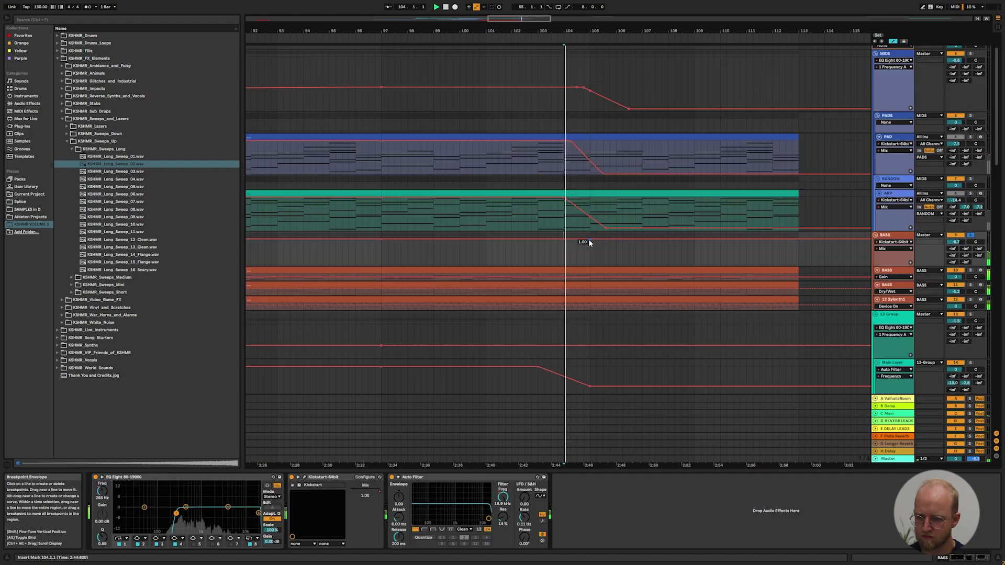
pyautogui.moveTo(596, 239); pyautogui.dragTo(596, 258)
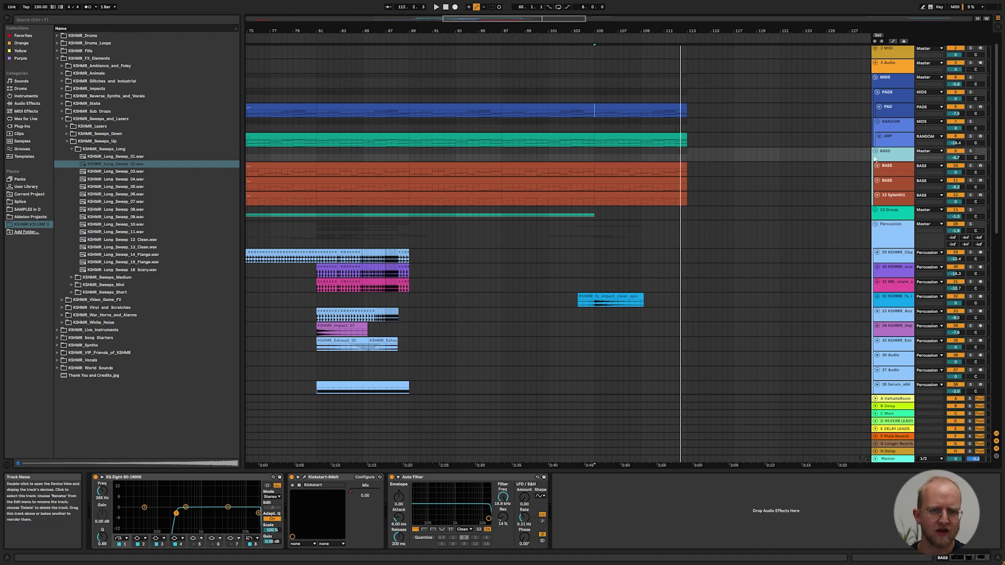
# Add a MIDI track with BBC Symphony Orchestra and create an empty clip on it from bar 105 to 113.
pyautogui.hotkey('ctrl', 'shift', 't')
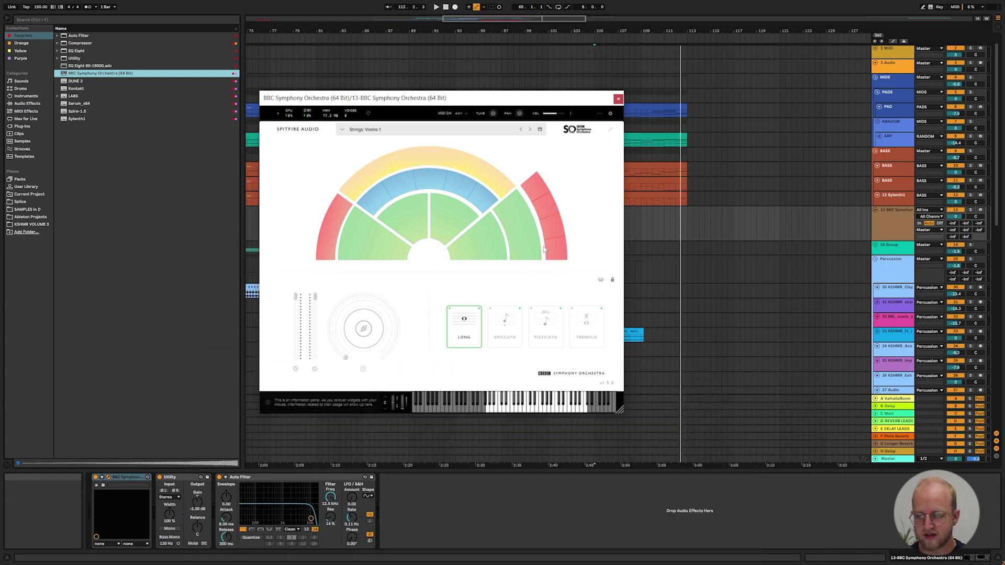
pyautogui.click(328, 240)
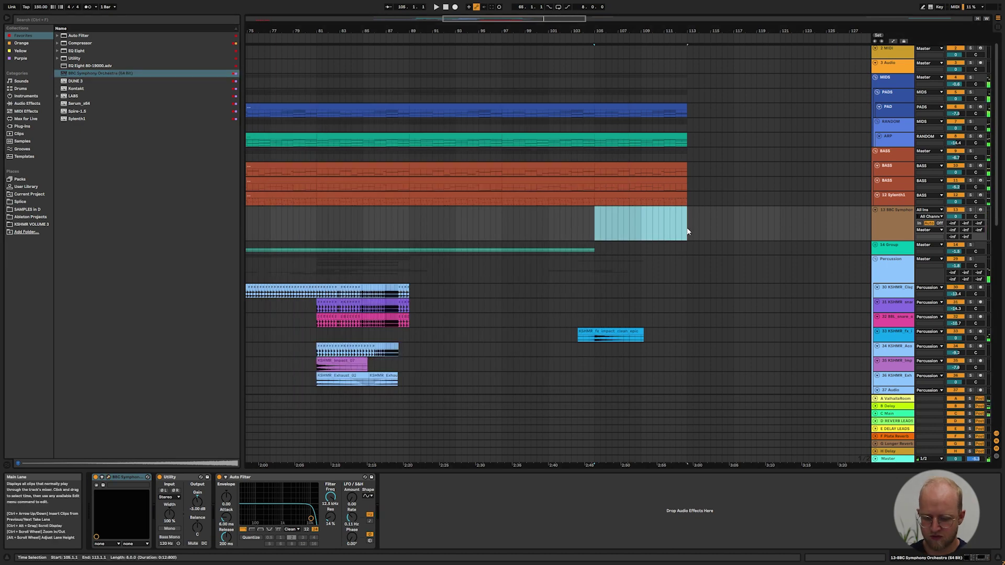
pyautogui.hotkey('ctrl', 'shift', 'm')
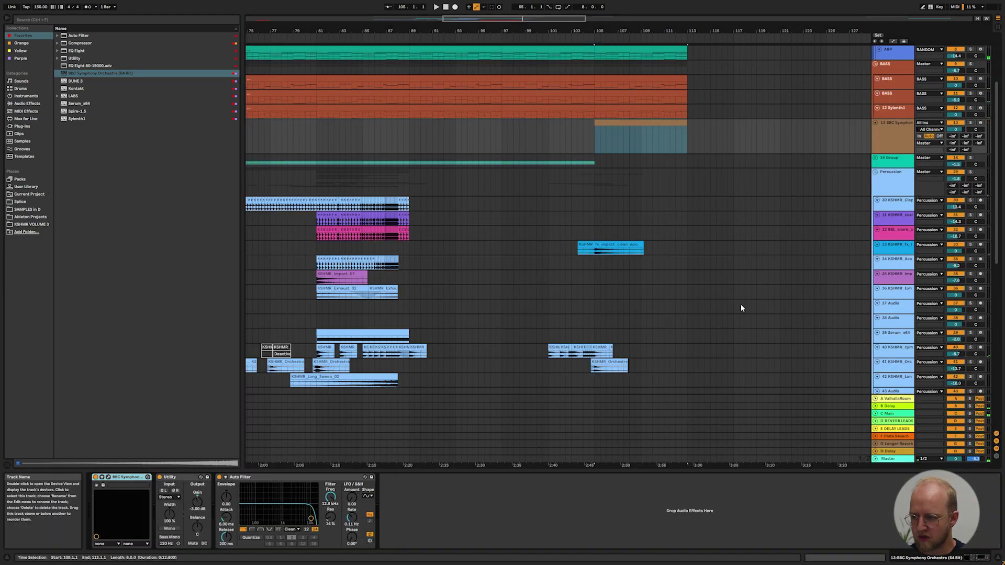
# Write the orchestra melody in the new clip, beginning with an A#3 note in its second bar.
pyautogui.scroll(3, 722, 298)
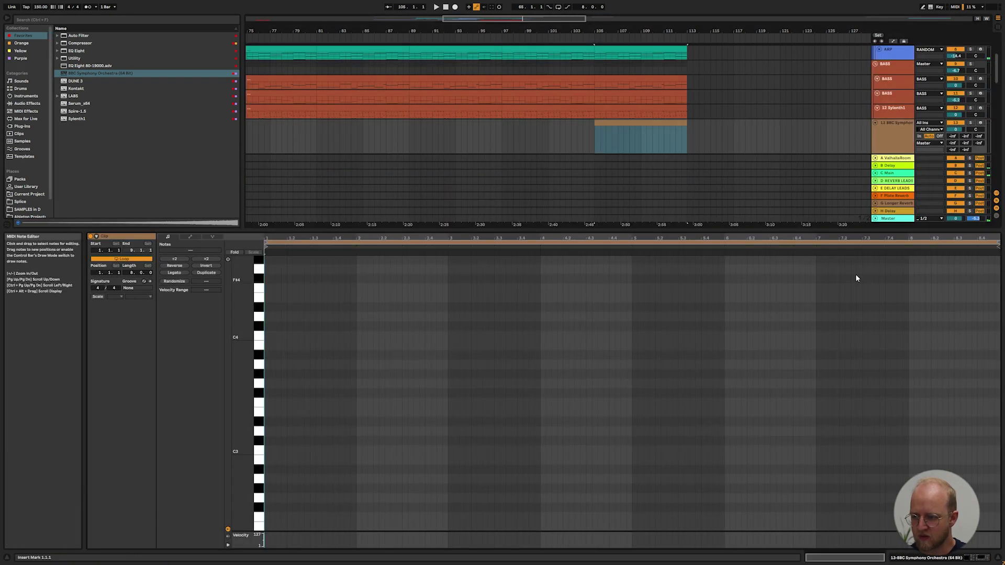
pyautogui.moveTo(979, 136); pyautogui.dragTo(979, 129)
pyautogui.scroll(2, 267, 367)
pyautogui.doubleClick(445, 403)
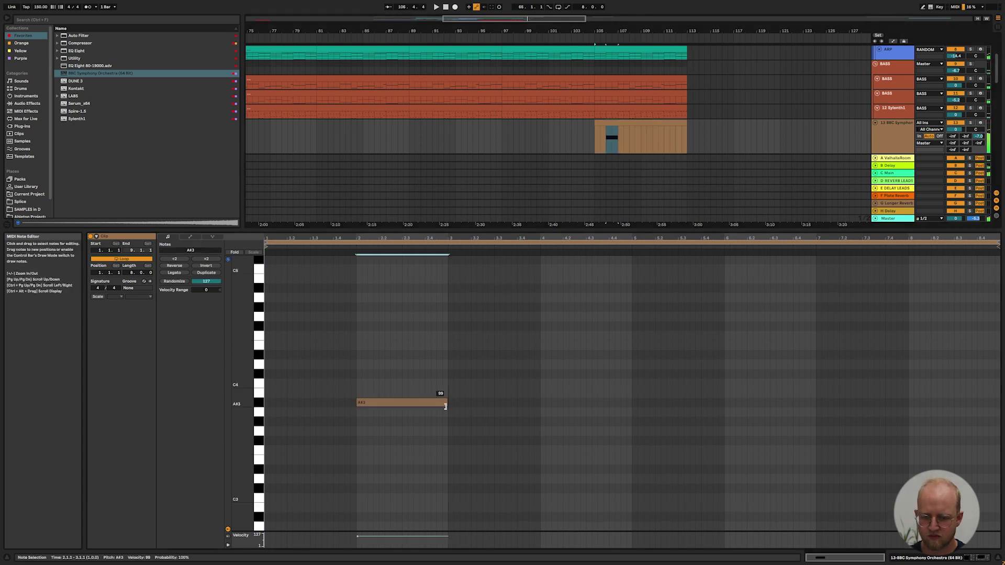
# Play back the orchestra melody and examine its held note from bar 113 in the clip.
pyautogui.press('space')
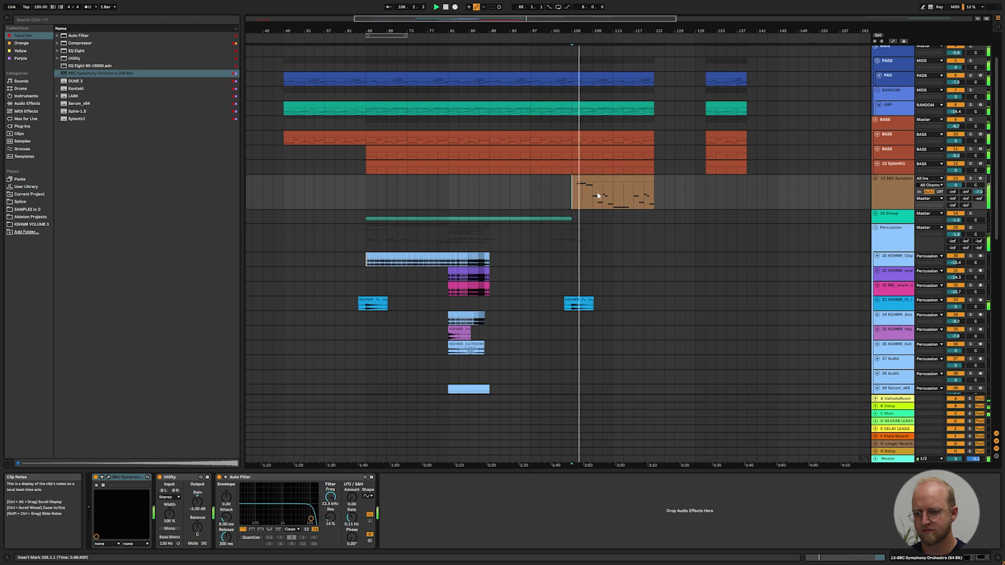
pyautogui.scroll(2, 602, 190)
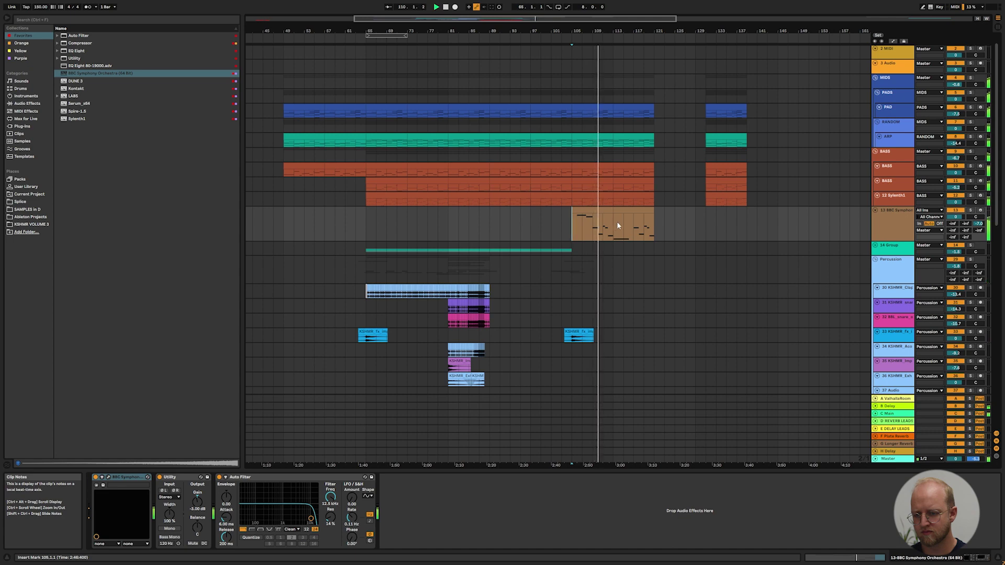
pyautogui.scroll(5, 617, 222)
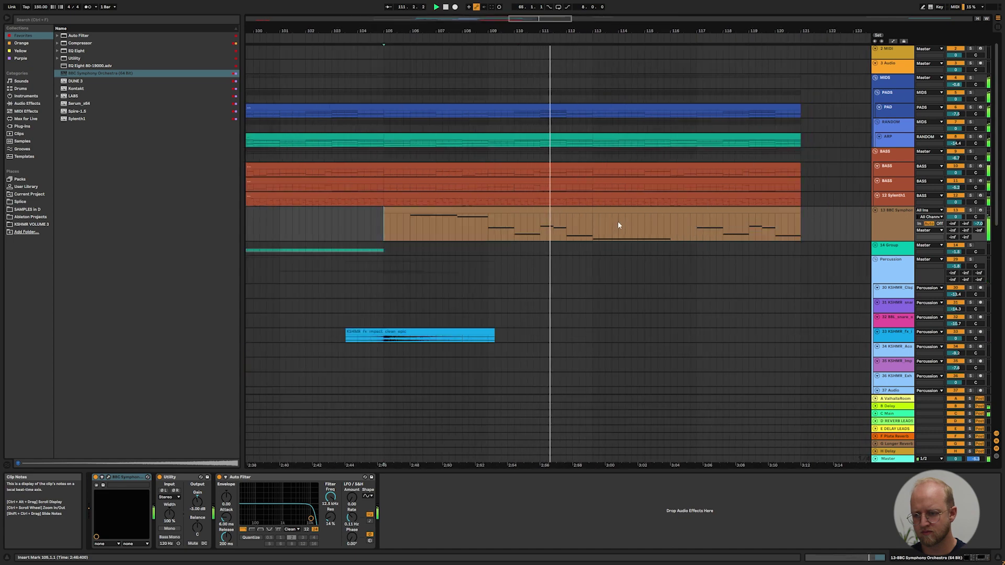
pyautogui.doubleClick(618, 224)
pyautogui.moveTo(306, 509); pyautogui.dragTo(310, 355)
pyautogui.hotkey('shift', 'Tab')
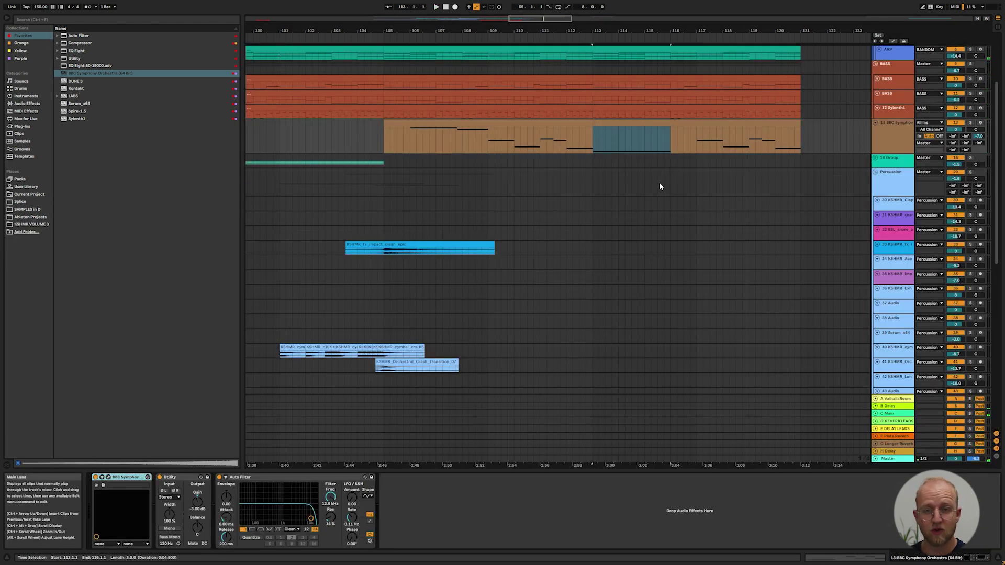
# Raise the A#3 notes in the arp chords of bars 113–115 to B3, editing the pad, arp and bass clips together.
pyautogui.scroll(4, 642, 219)
pyautogui.moveTo(595, 236); pyautogui.dragTo(636, 167)
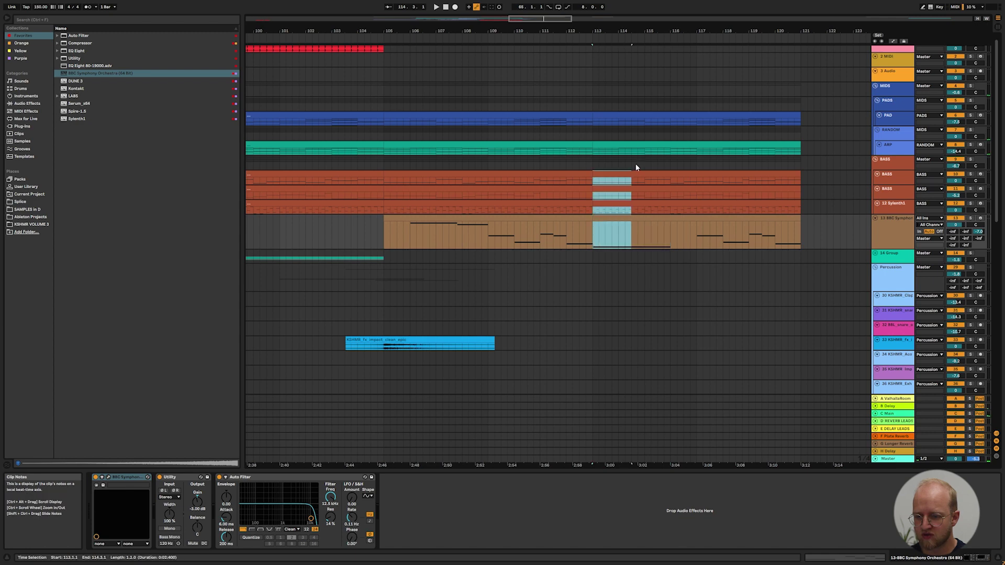
pyautogui.hotkey('shift', 'Tab')
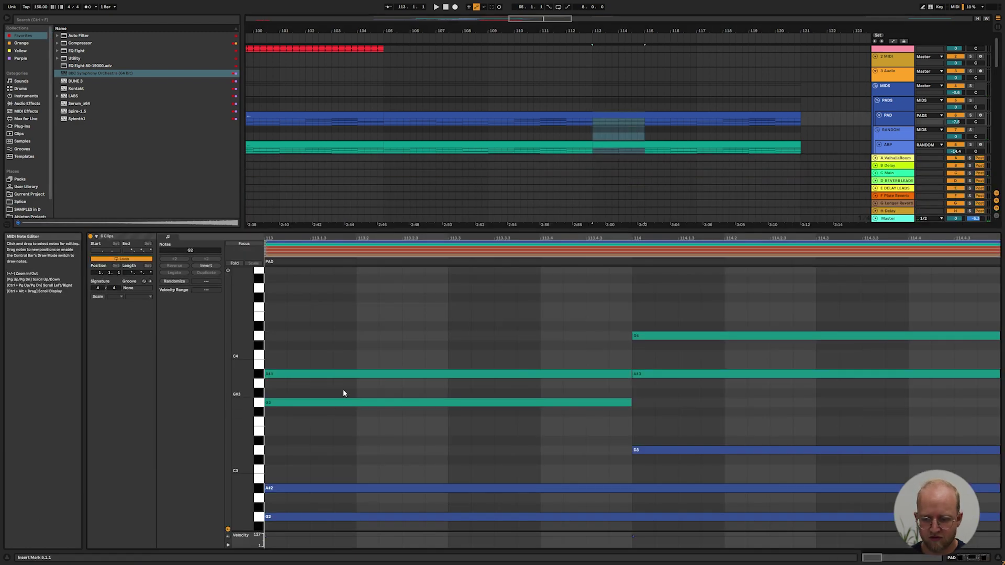
pyautogui.scroll(-2, 354, 382)
pyautogui.hotkey('shift', 'Tab')
pyautogui.hotkey('shift', 'Tab')
pyautogui.moveTo(691, 322); pyautogui.dragTo(528, 335)
pyautogui.press('Up')
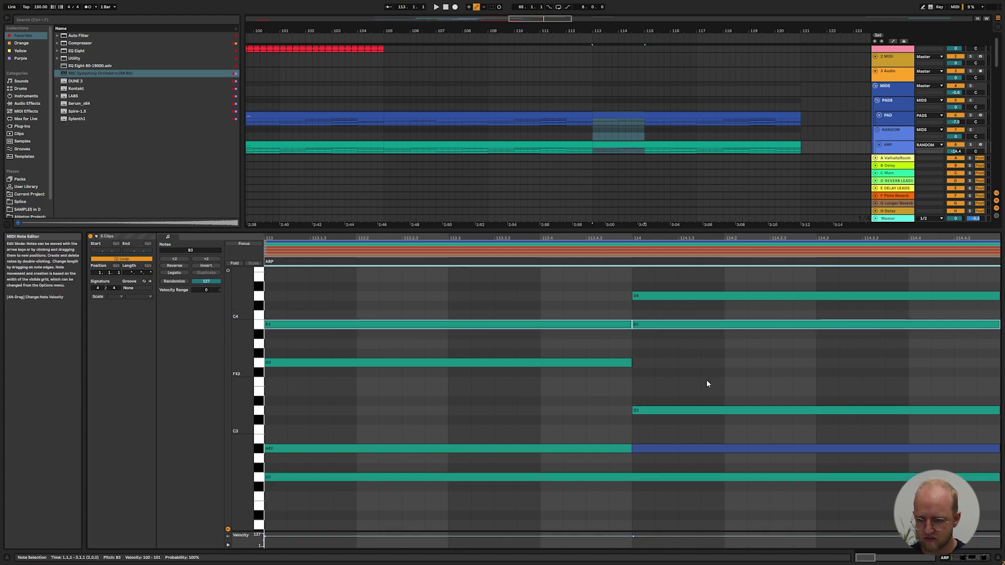
# Raise the A#2 notes of the same chords to B2 and play the passage.
pyautogui.click(592, 449)
pyautogui.press('Up')
pyautogui.scroll(-2, 593, 435)
pyautogui.scroll(-3, 594, 436)
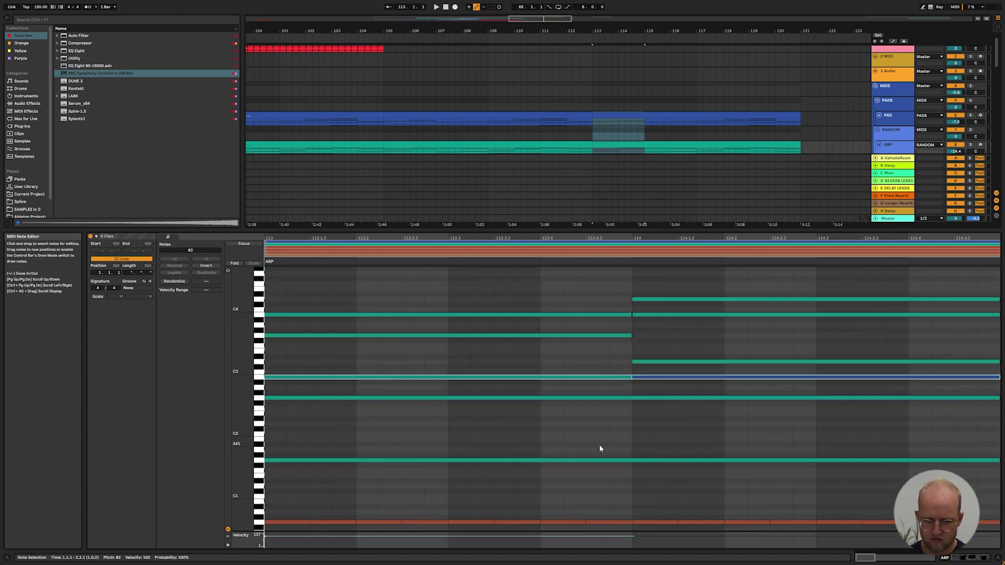
pyautogui.press('space')
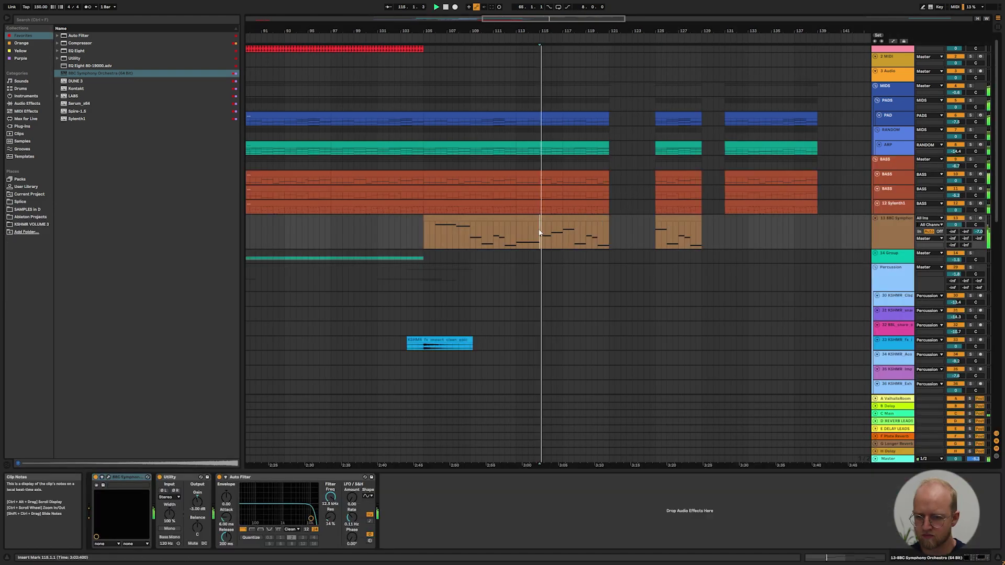
# Play the orchestra part around bar 117 and rework its melody notes in bars 117–121.
pyautogui.click(570, 219)
pyautogui.press('space')
pyautogui.press('space')
pyautogui.doubleClick(570, 219)
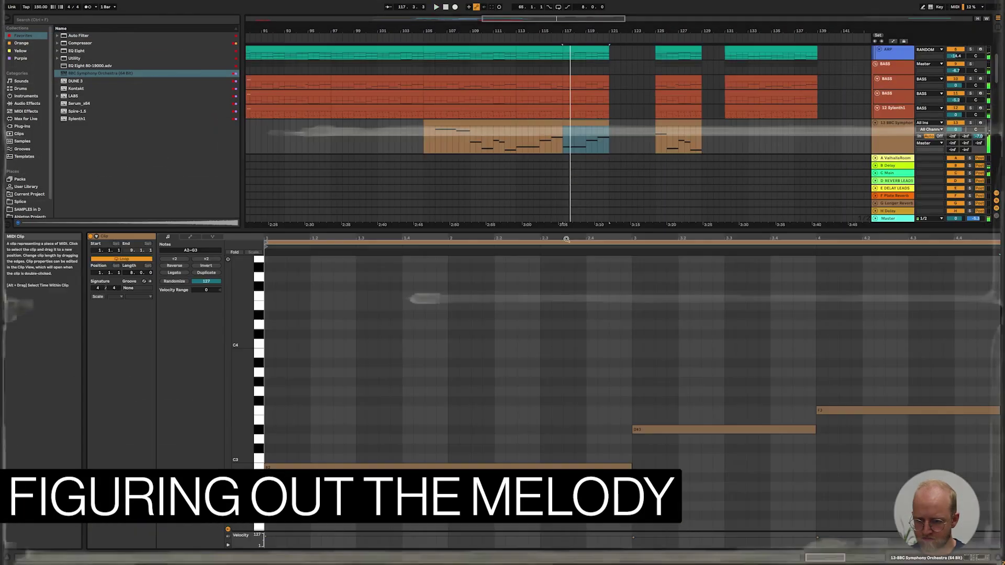
pyautogui.moveTo(632, 391); pyautogui.dragTo(816, 391)
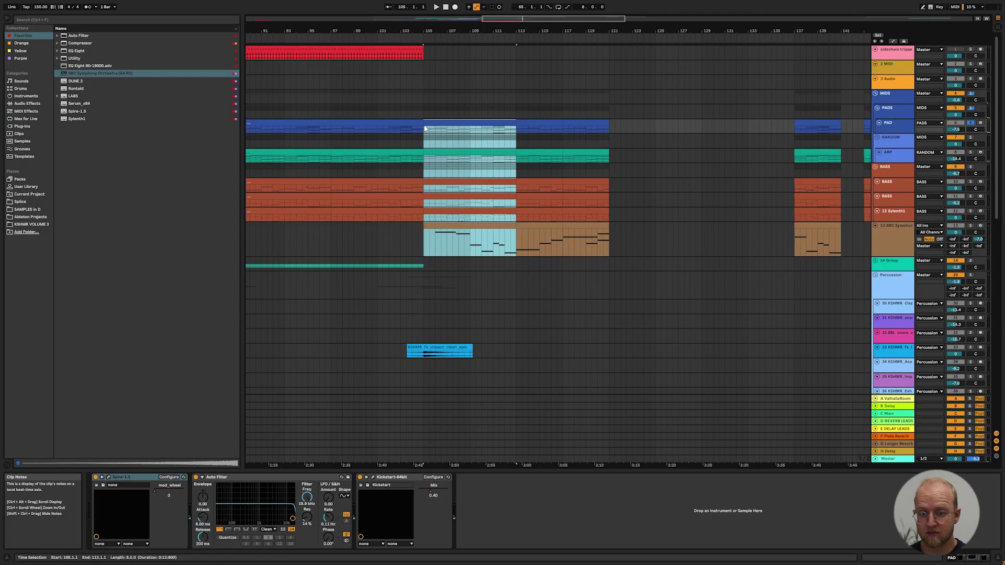
# Copy the pad, arp, bass and orchestra parts of bars 105–113 to bar 121, transpose the copy up one semitone and play it.
pyautogui.moveTo(425, 128); pyautogui.dragTo(620, 132)
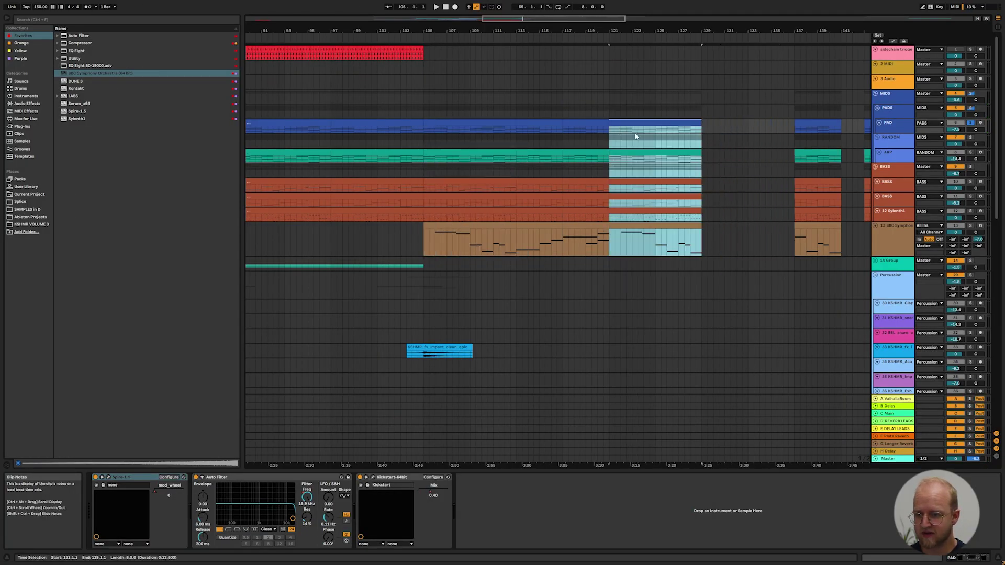
pyautogui.doubleClick(623, 122)
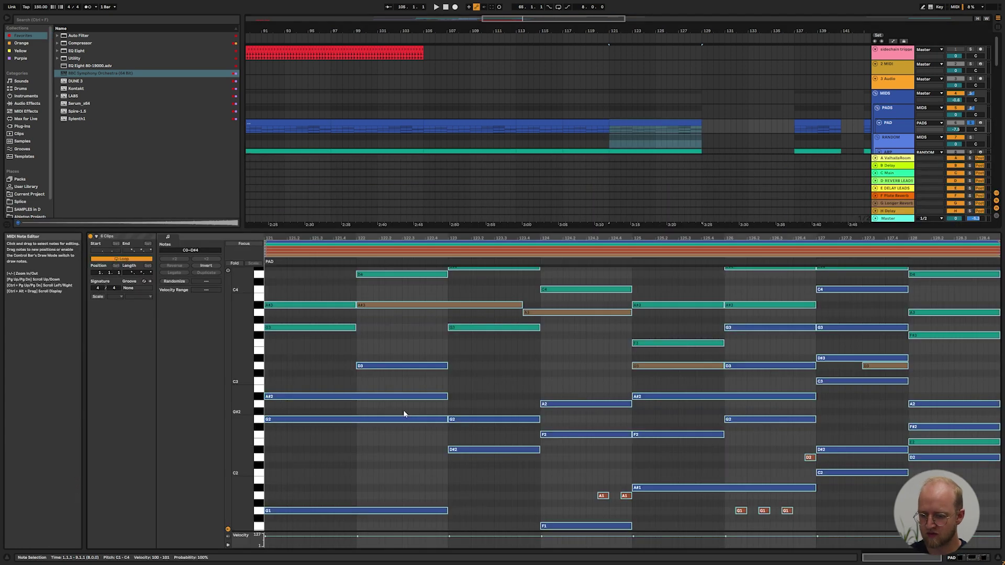
pyautogui.hotkey('shift', 'Tab')
pyautogui.press('space')
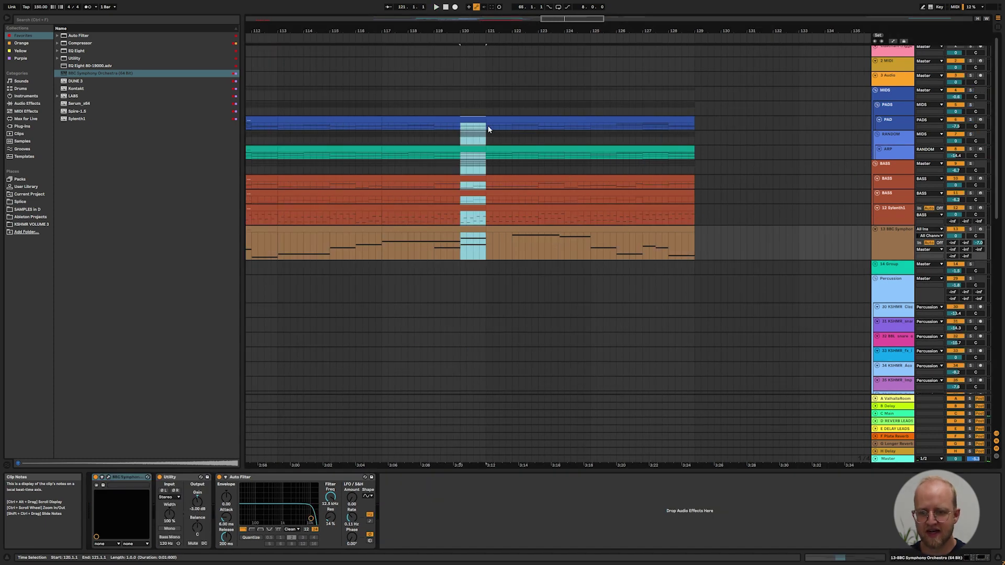
# Rework the orchestra melody around bar 121, starting its B3 note at bar 121 and keeping a single A#3 note in bar 120.
pyautogui.click(486, 124)
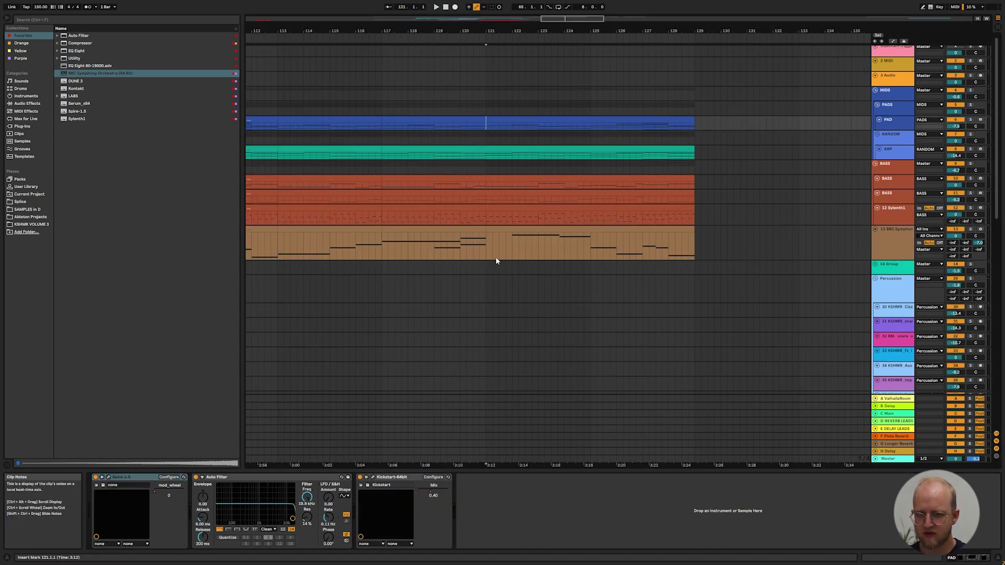
pyautogui.moveTo(494, 140); pyautogui.dragTo(696, 256)
pyautogui.moveTo(490, 245); pyautogui.dragTo(462, 129)
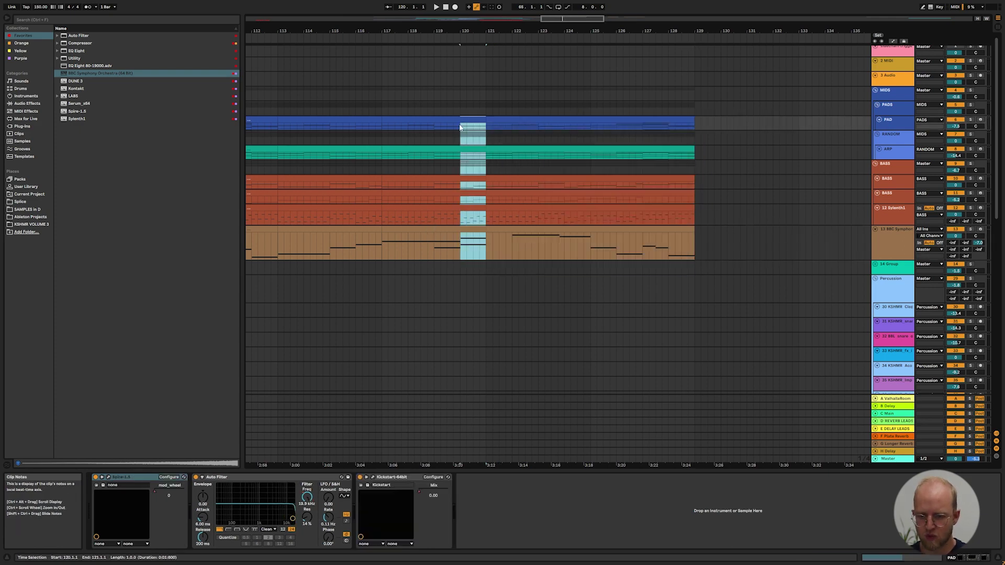
pyautogui.hotkey('shift', 'Tab')
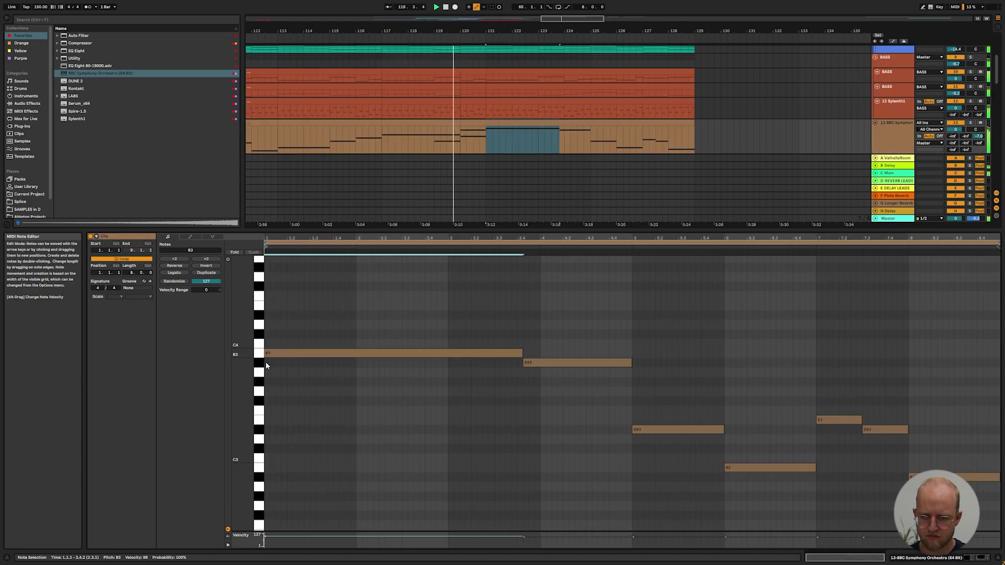
pyautogui.click(302, 357)
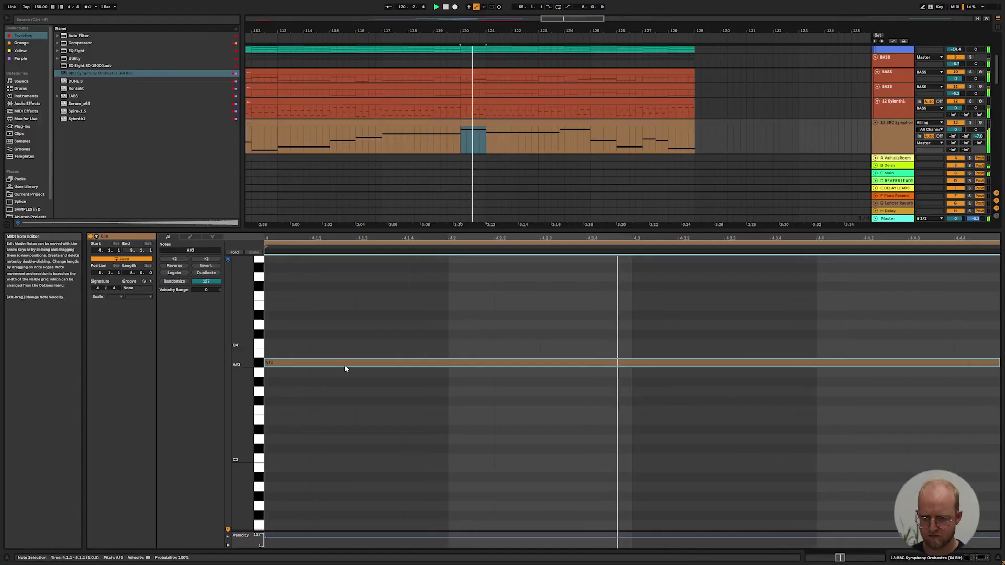
pyautogui.hotkey('shift', 'Tab')
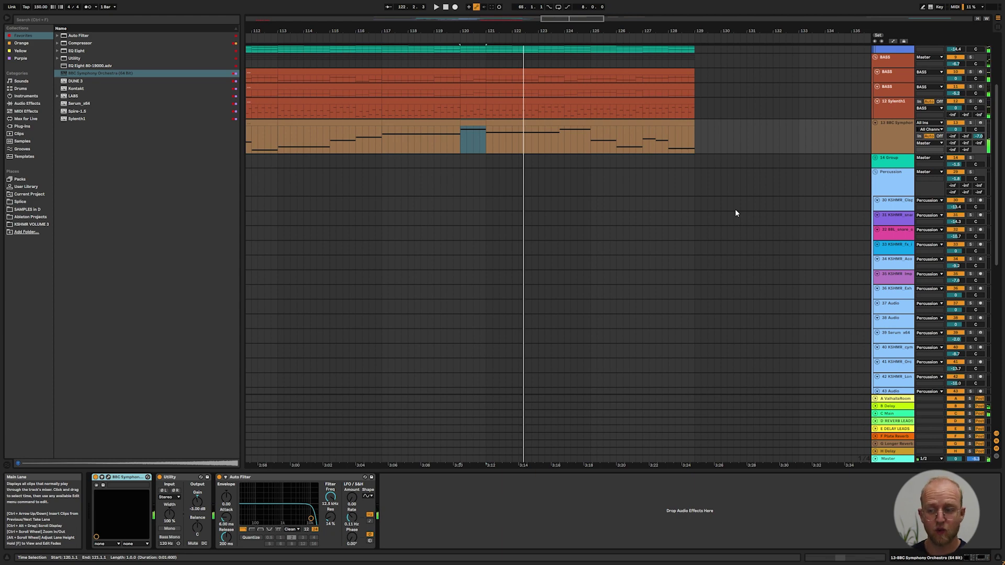
# Place the insert marker at bar 121 and collapse the Percussion group.
pyautogui.scroll(3, 463, 207)
pyautogui.click(491, 192)
pyautogui.click(486, 191)
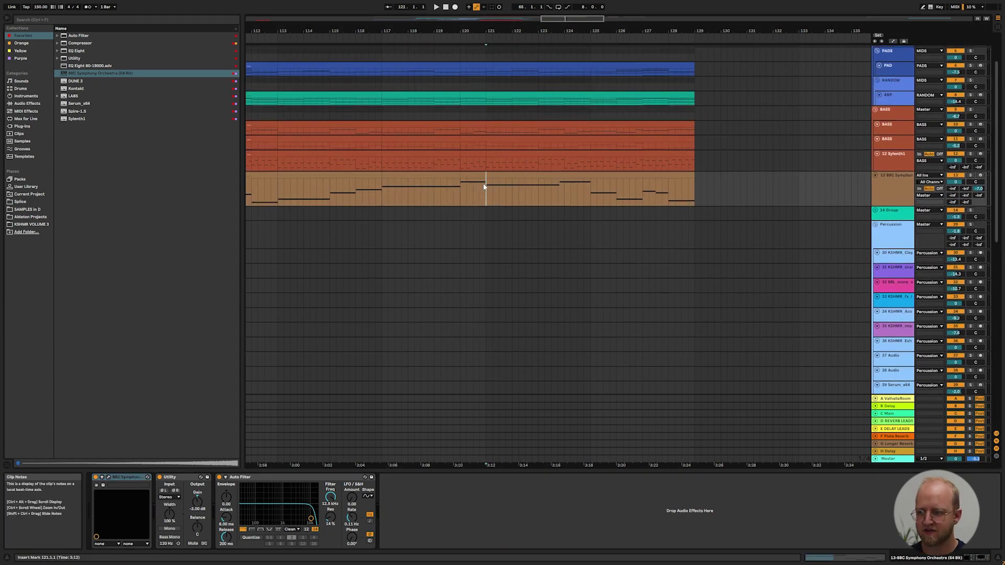
pyautogui.click(875, 224)
pyautogui.click(875, 275)
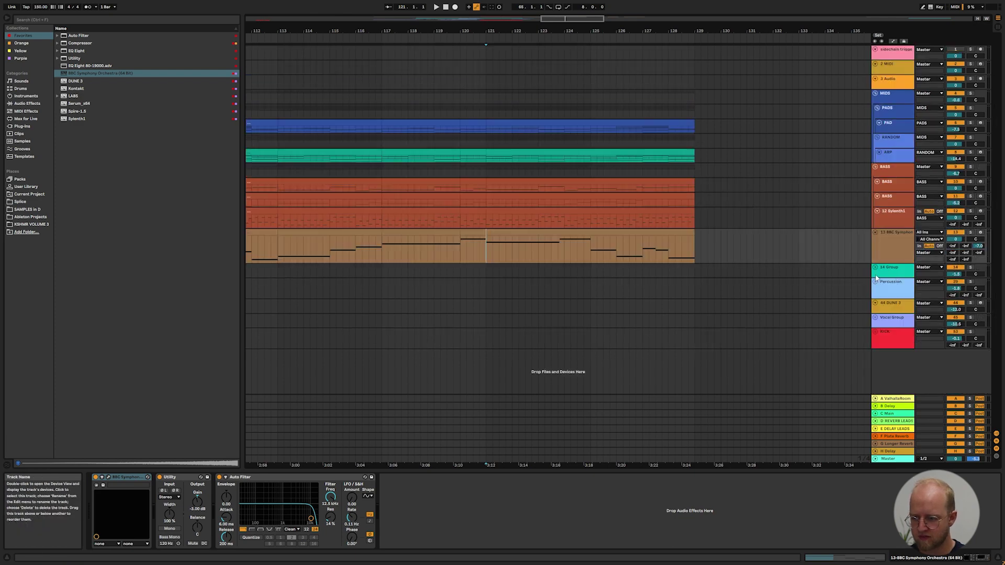
# Paste a copy of the DUNE 3 chord clip at bar 121 and transpose all of its notes up.
pyautogui.scroll(-5, 773, 313)
pyautogui.click(722, 310)
pyautogui.hotkey('ctrl', 'v')
pyautogui.doubleClick(739, 302)
pyautogui.hotkey('ctrl', 'a')
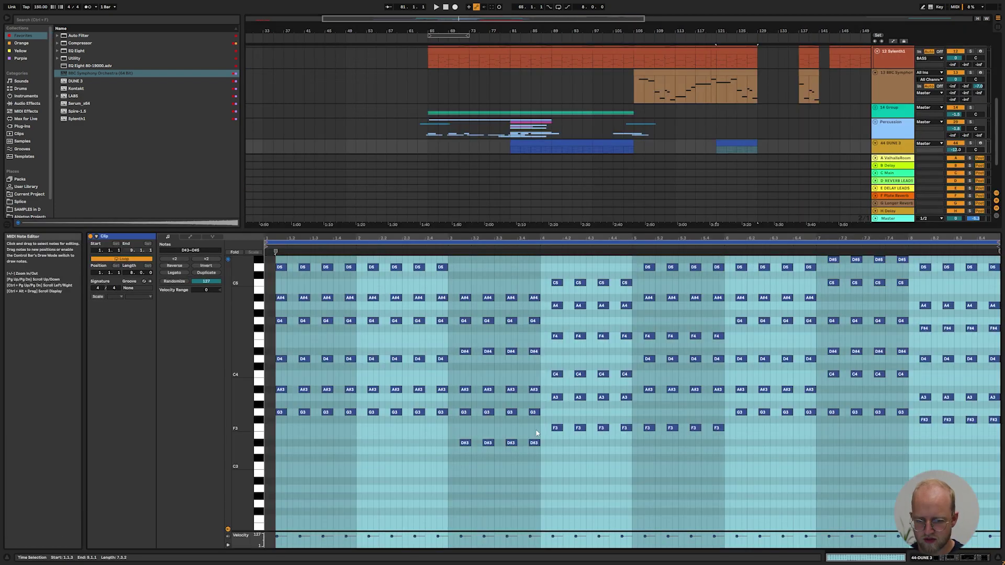
pyautogui.press('Up')
pyautogui.press('Up')
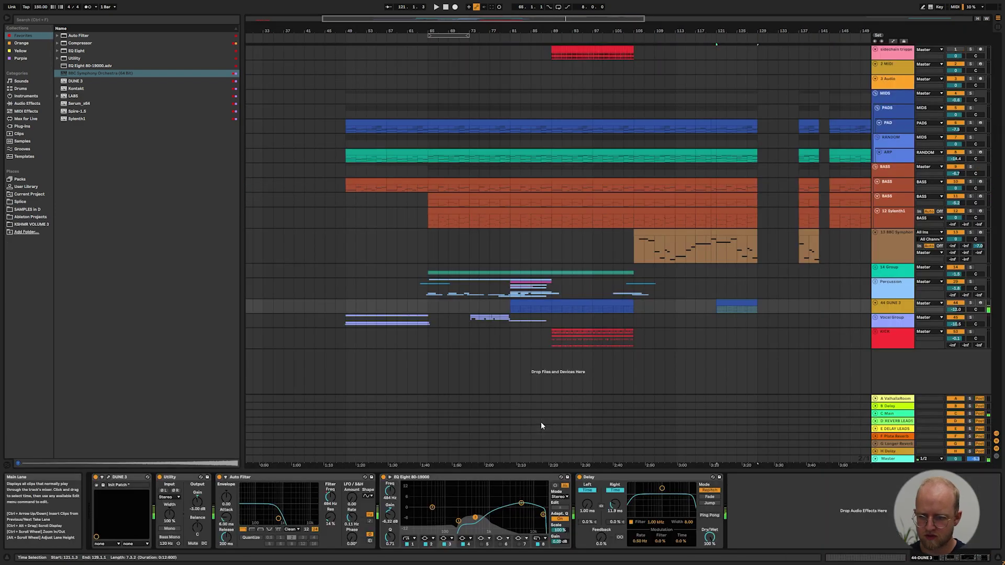
# Copy the three LEAD MIDI clips and the Sylenth1 clip from bars 81–89 to bar 121 and open all their notes for editing.
pyautogui.scroll(-3, 579, 300)
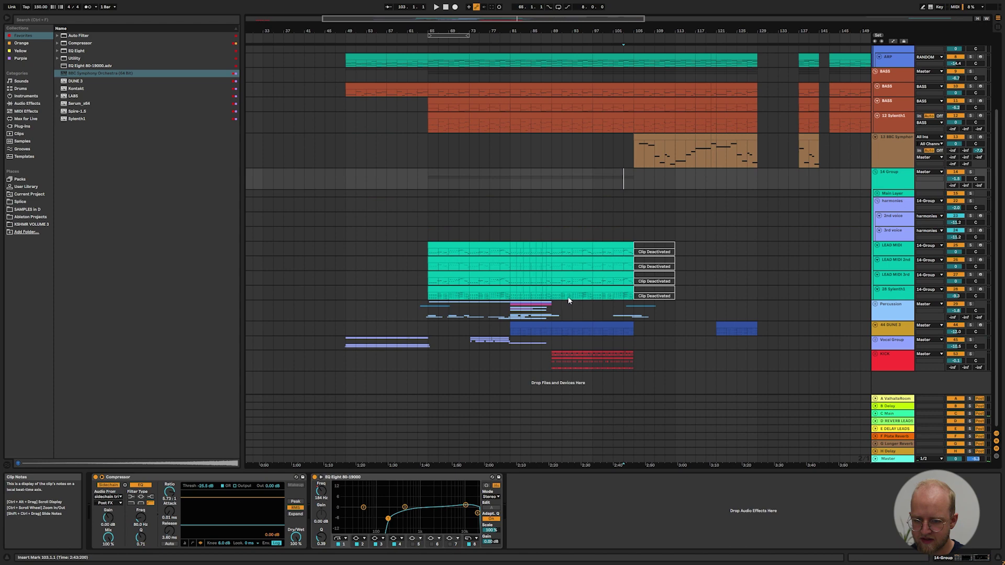
pyautogui.moveTo(507, 296); pyautogui.dragTo(732, 292)
pyautogui.doubleClick(745, 288)
pyautogui.hotkey('ctrl', 'a')
pyautogui.hotkey('shift', 'Tab')
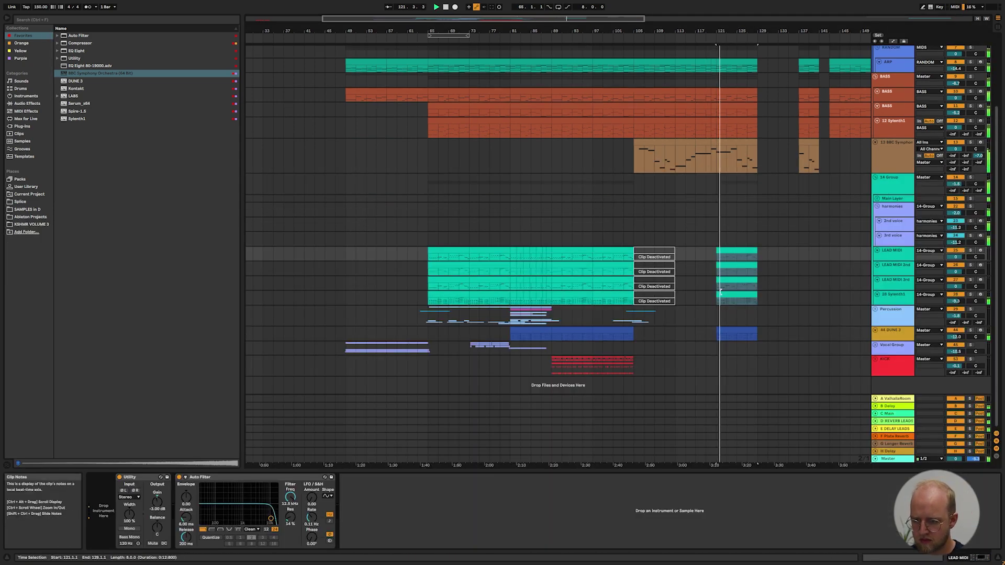
# Copy the Percussion group's bars 81–89 to bar 121 and play the section.
pyautogui.click(537, 318)
pyautogui.press('space')
pyautogui.click(716, 317)
pyautogui.hotkey('ctrl', 'v')
pyautogui.press('space')
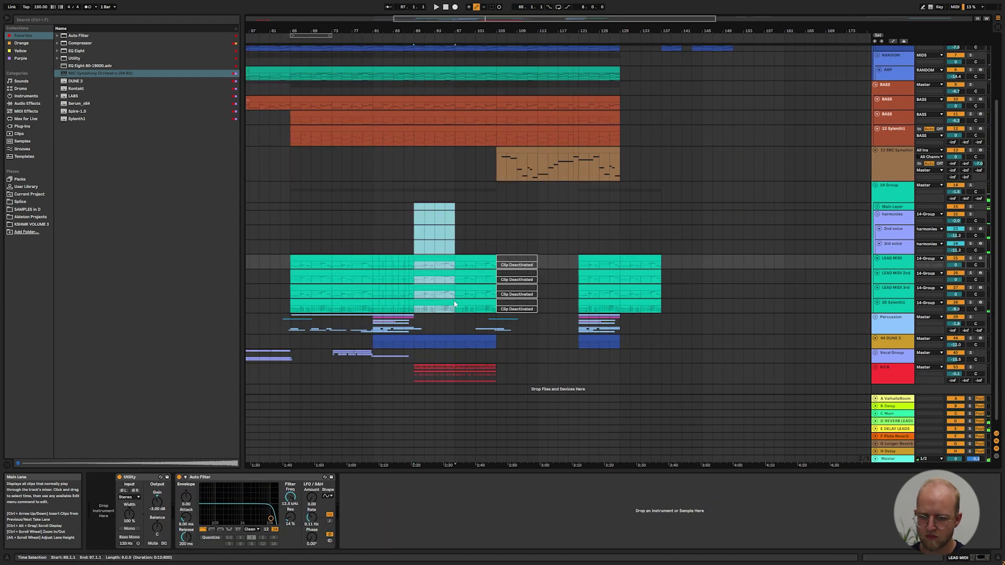
# Copy the lead clips of bars 89–97 to bar 129 and play the result.
pyautogui.moveTo(454, 305); pyautogui.dragTo(648, 301)
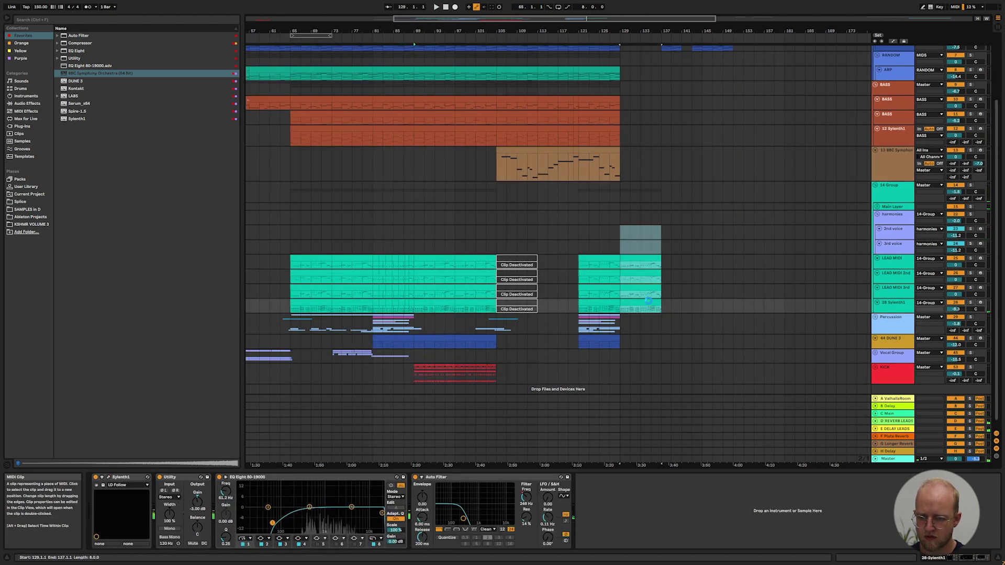
pyautogui.press('space')
pyautogui.press('space')
# Automate the Auto Filter frequency of the harmonies and Main Layer to rise into bar 121, the Main Layer to about 7 kHz.
pyautogui.press('a')
pyautogui.moveTo(600, 265); pyautogui.dragTo(558, 265)
pyautogui.moveTo(539, 265); pyautogui.dragTo(570, 265)
pyautogui.press('space')
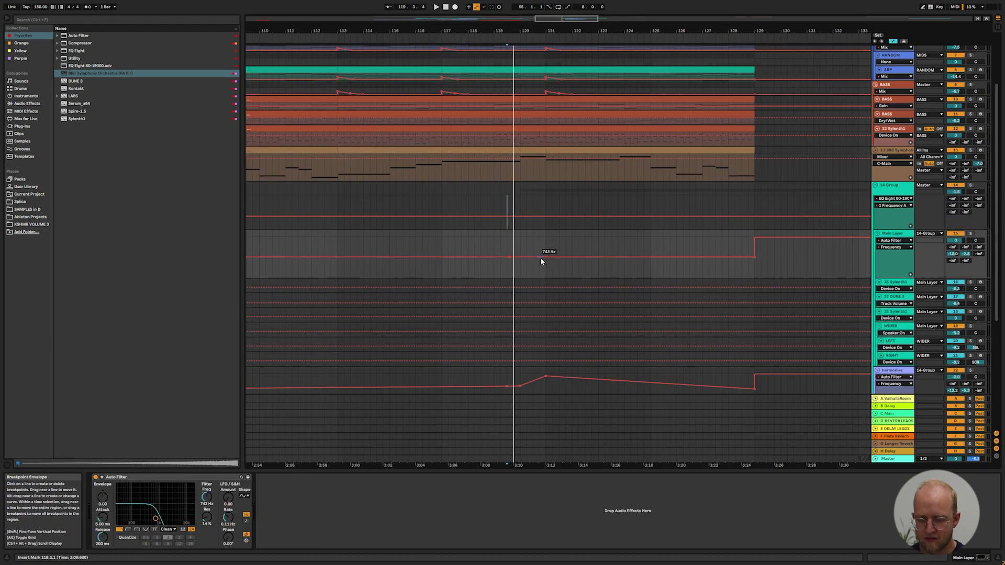
pyautogui.moveTo(546, 257); pyautogui.dragTo(546, 242)
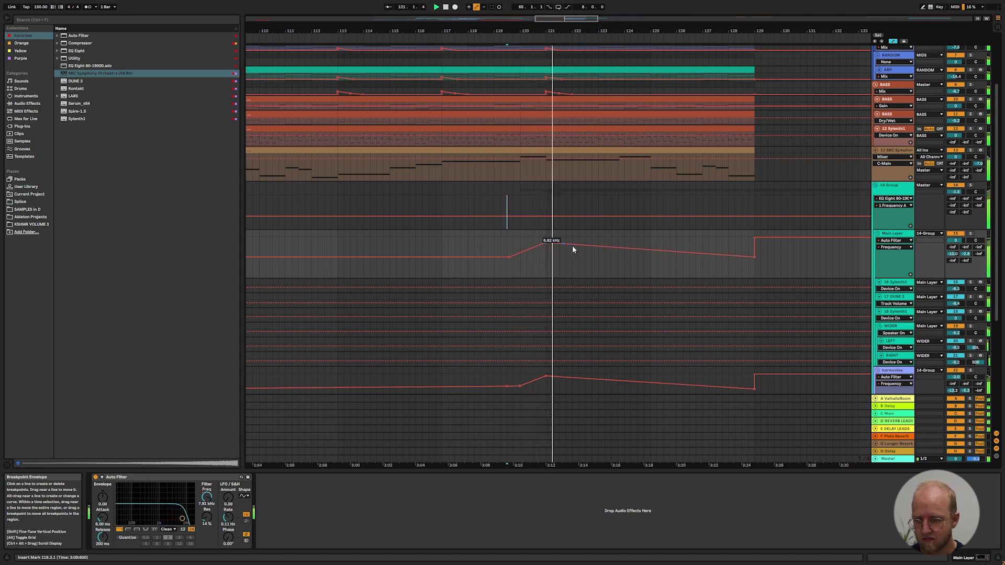
# Deactivate the Sylenth1 lead clip in bar 120 before the new section.
pyautogui.scroll(-2, 555, 252)
pyautogui.press('space')
pyautogui.press('0')
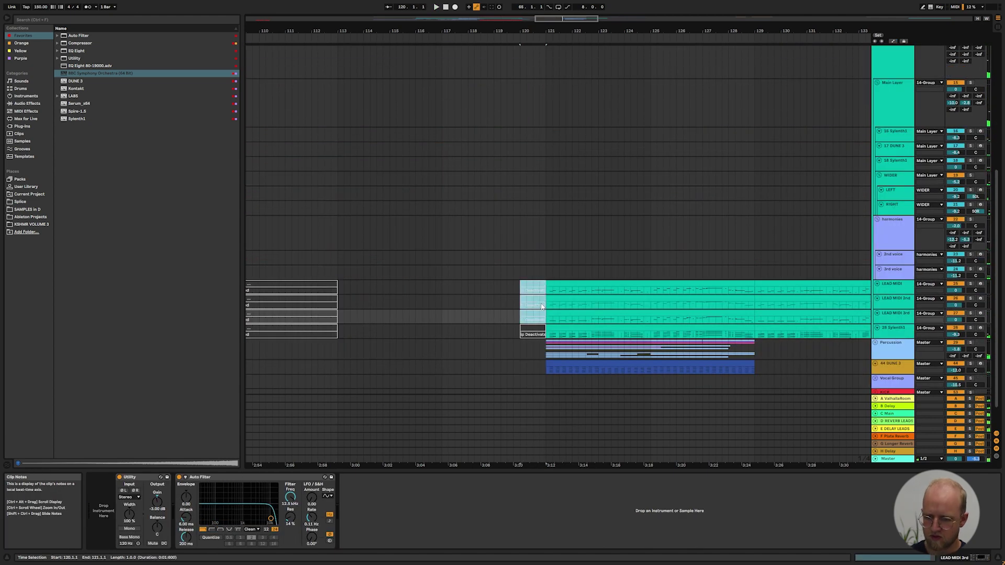
# Play the transition into bar 121 and move the two loose PAD clips from bar 137 to about bar 171.
pyautogui.press('space')
pyautogui.press('space')
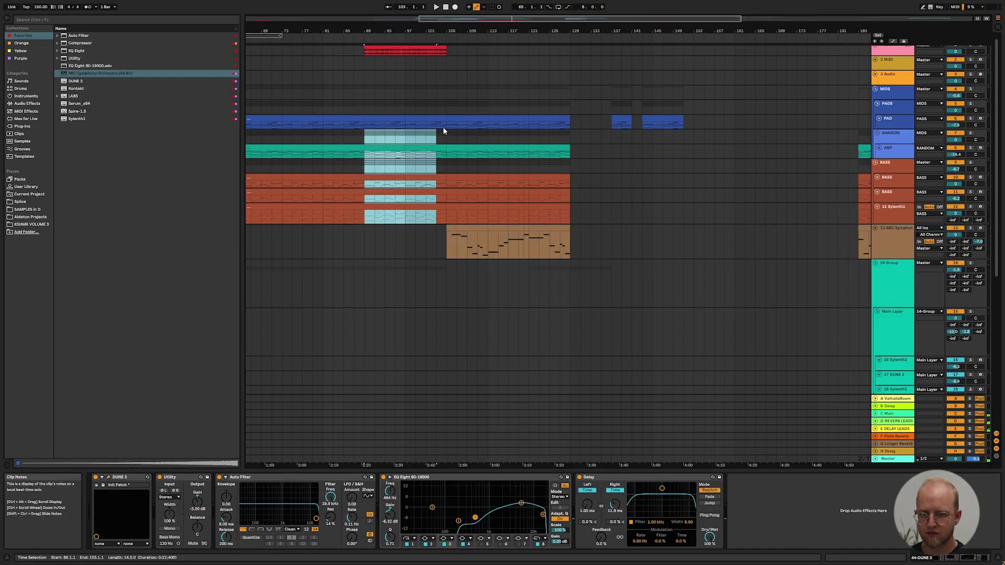
pyautogui.click(440, 128)
pyautogui.moveTo(702, 123); pyautogui.dragTo(602, 124)
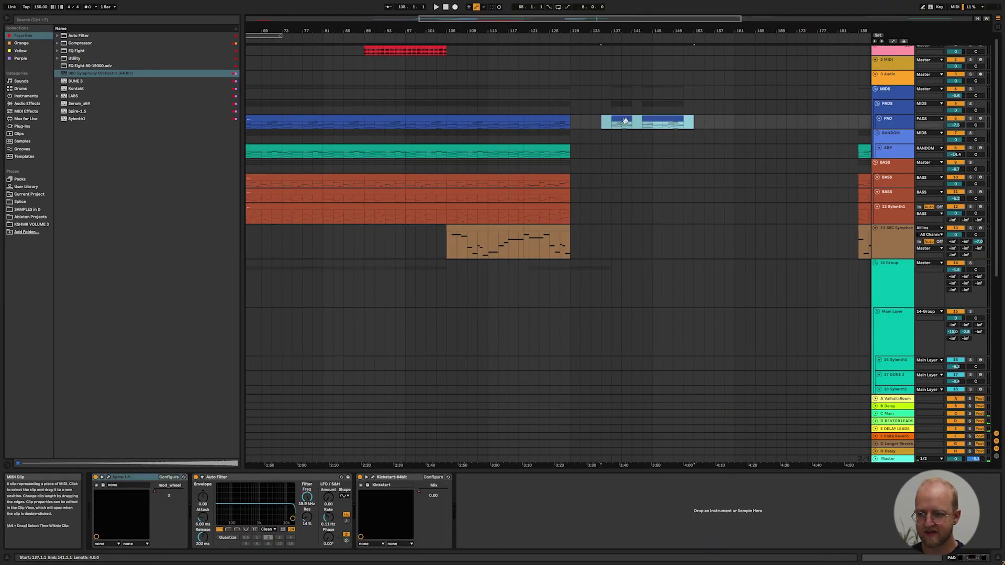
pyautogui.hotkey('ctrl', 'z')
# Copy bars 89–105 of the sidechain trigger, pad, arp and bass tracks to bar 129.
pyautogui.moveTo(364, 221); pyautogui.dragTo(447, 97)
pyautogui.scroll(1, 410, 208)
pyautogui.moveTo(366, 221); pyautogui.dragTo(445, 54)
pyautogui.moveTo(371, 182); pyautogui.dragTo(573, 192)
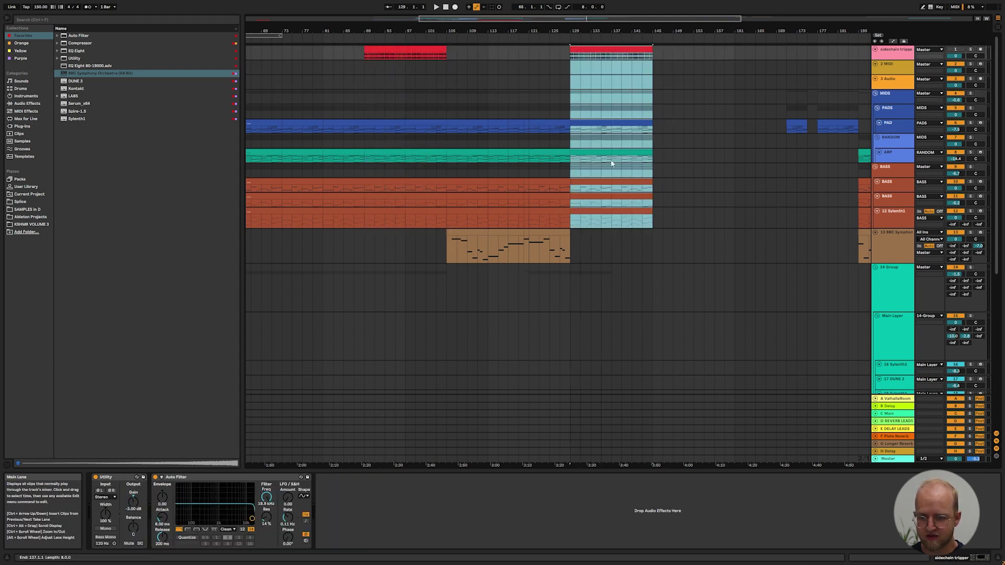
pyautogui.moveTo(582, 124); pyautogui.dragTo(610, 125)
pyautogui.moveTo(631, 206); pyautogui.dragTo(635, 223)
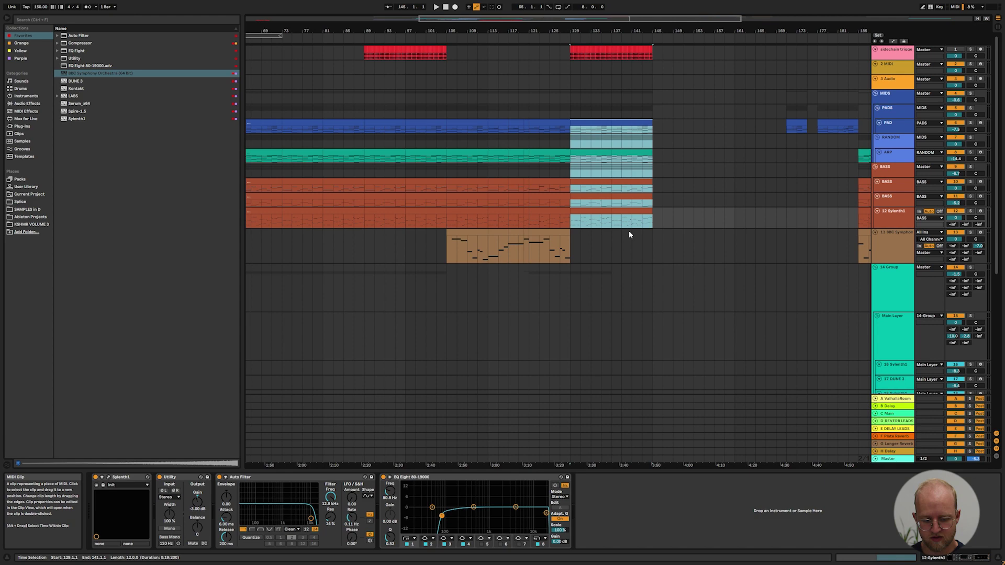
# Automate the BASS group's EQ Eight frequency to dip from bar 105 to 10 Hz near bar 109, and play the passage.
pyautogui.hotkey('shift', 'Tab')
pyautogui.hotkey('ctrl', 'a')
pyautogui.hotkey('shift', 'Tab')
pyautogui.press('space')
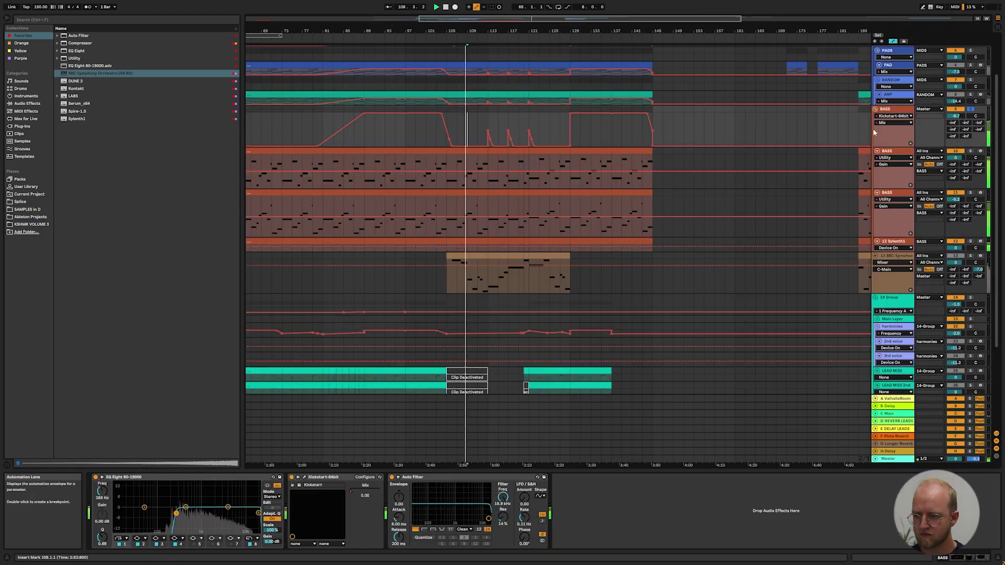
pyautogui.click(896, 116)
pyautogui.click(897, 128)
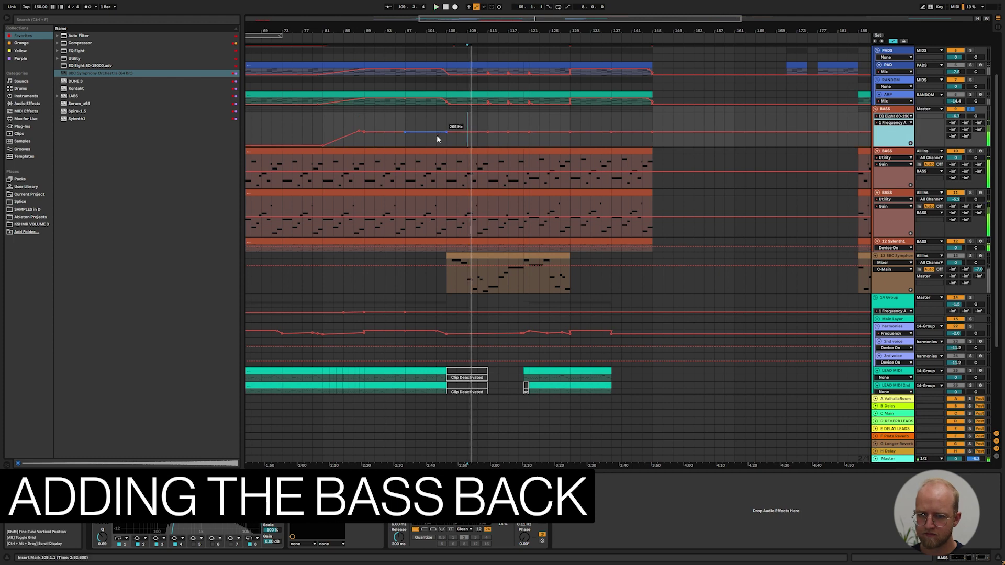
pyautogui.moveTo(466, 132); pyautogui.dragTo(466, 149)
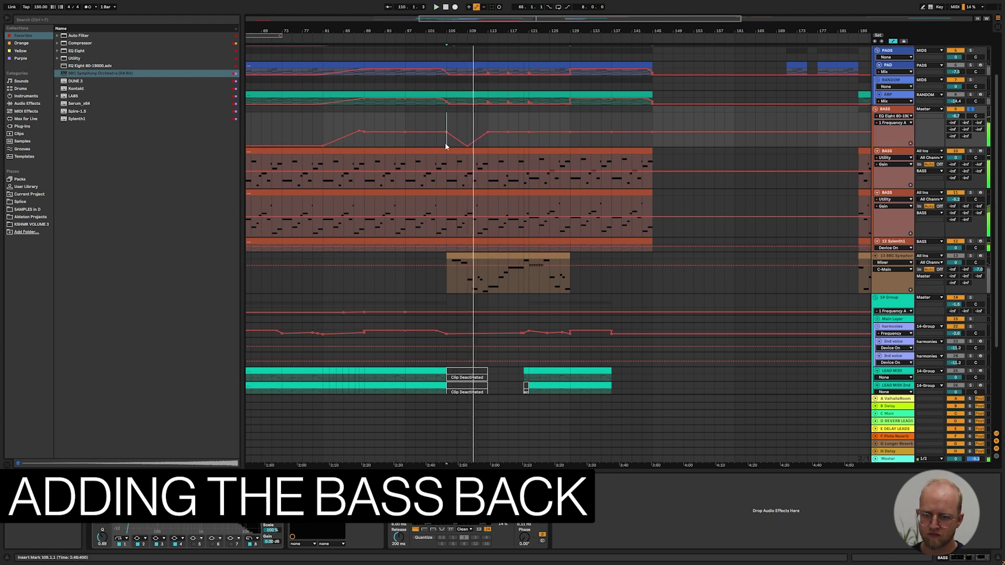
pyautogui.press('s')
pyautogui.press('space')
pyautogui.press('space')
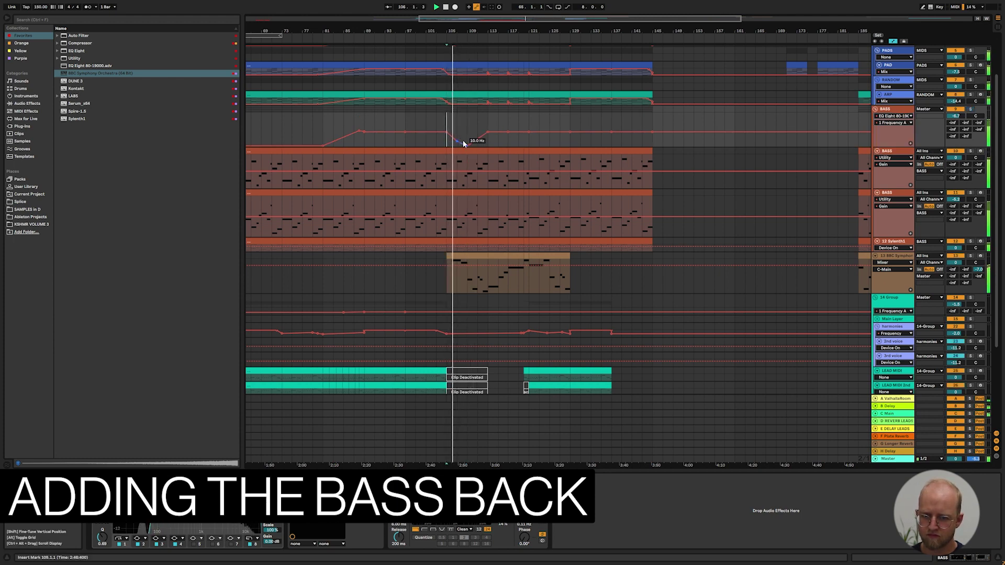
# Review the ARP automation through the break and examine the LEAD MIDI pickup clip in bar 120.
pyautogui.scroll(-5, 556, 144)
pyautogui.scroll(3, 557, 142)
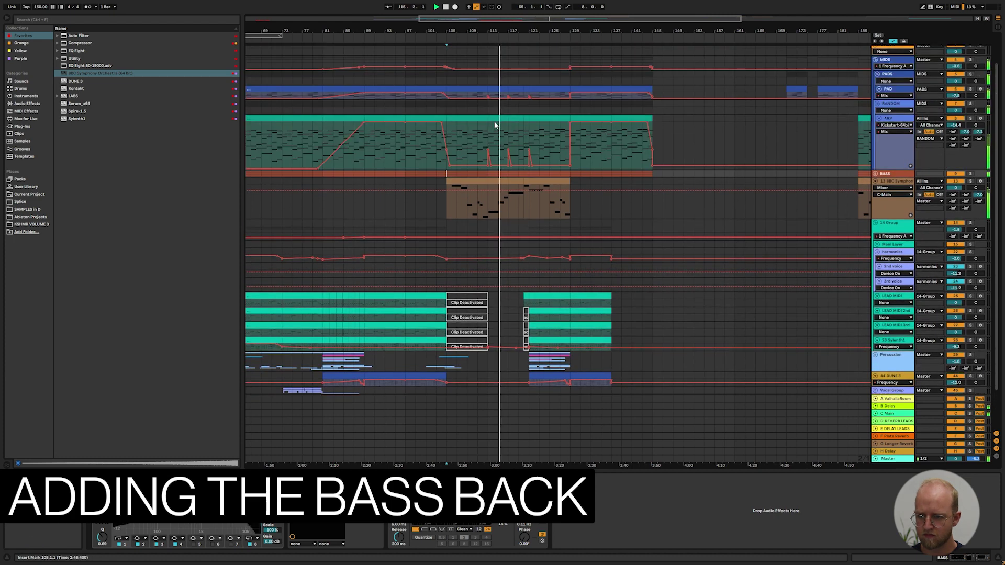
pyautogui.click(495, 133)
pyautogui.press('a')
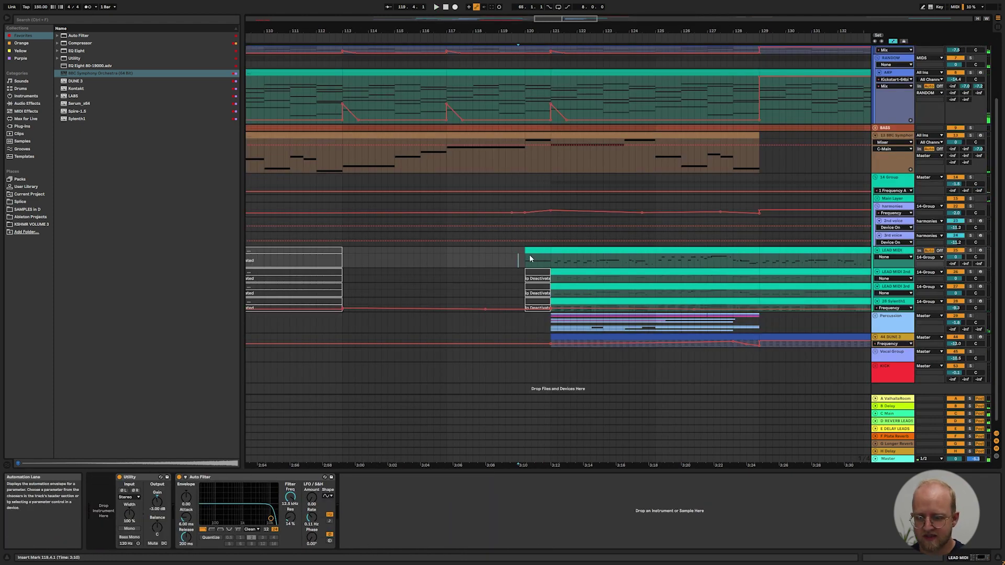
pyautogui.doubleClick(530, 259)
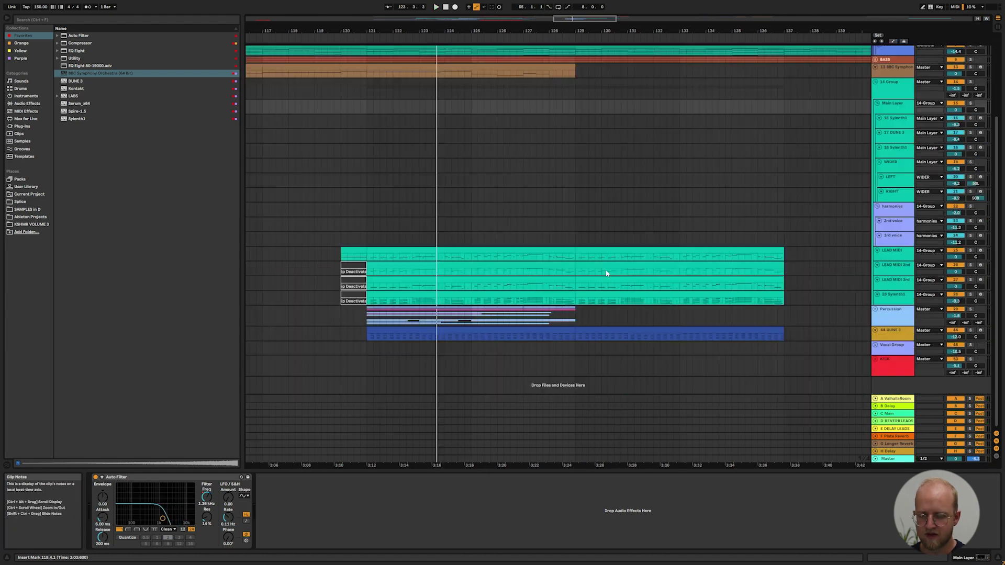
# Select the lead clips of bars 129–137 and open the LEAD MIDI melody for note editing.
pyautogui.hscroll(1, 605, 271)
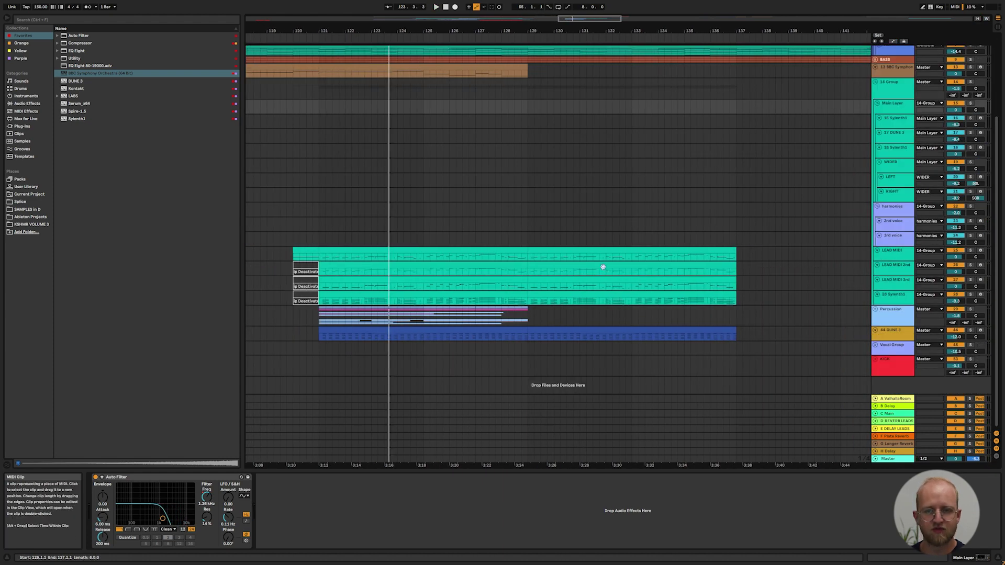
pyautogui.click(575, 293)
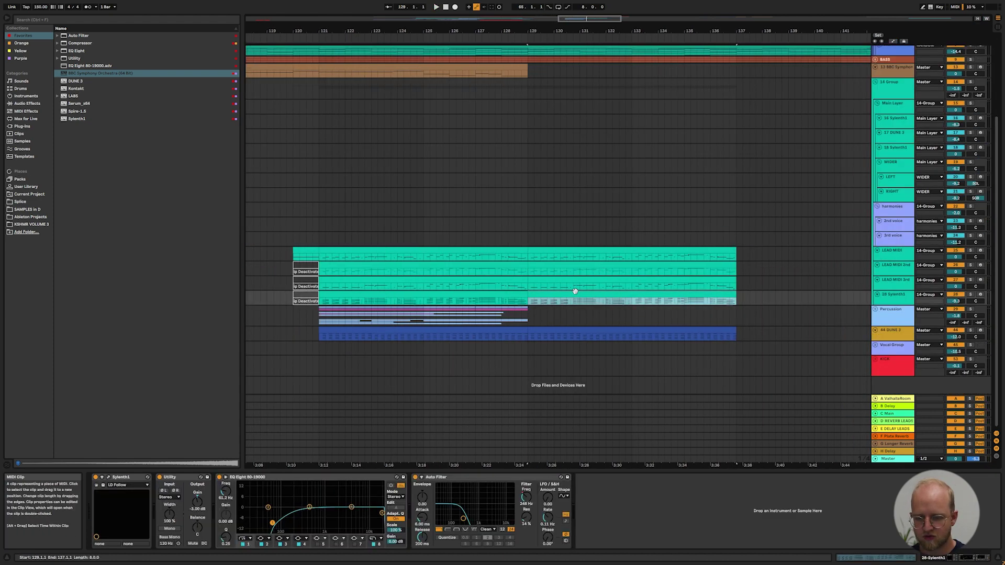
pyautogui.keyDown('shift'); pyautogui.click(563, 250); pyautogui.keyUp('shift')
pyautogui.hotkey('shift', 'Tab')
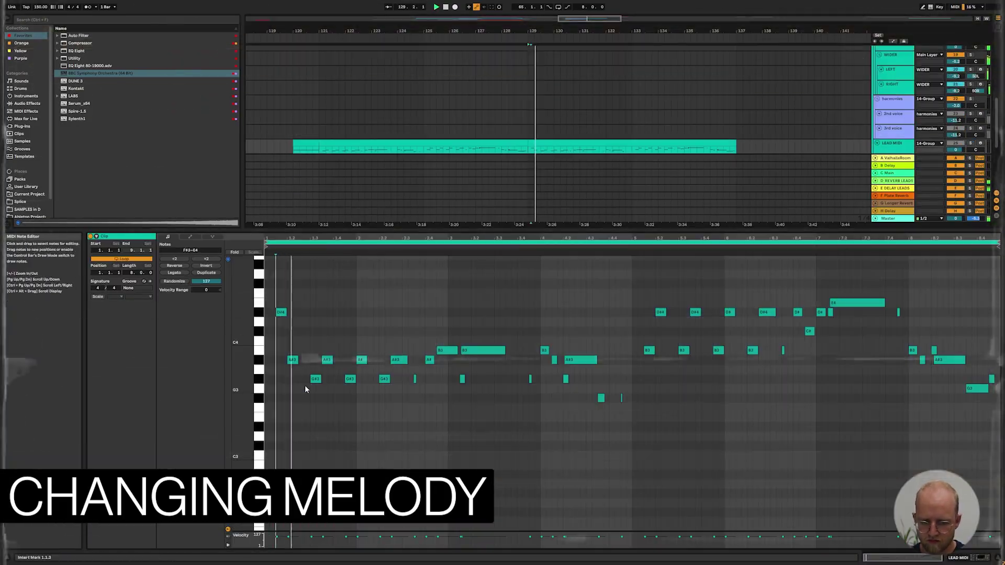
pyautogui.click(326, 351)
pyautogui.scroll(4, 460, 382)
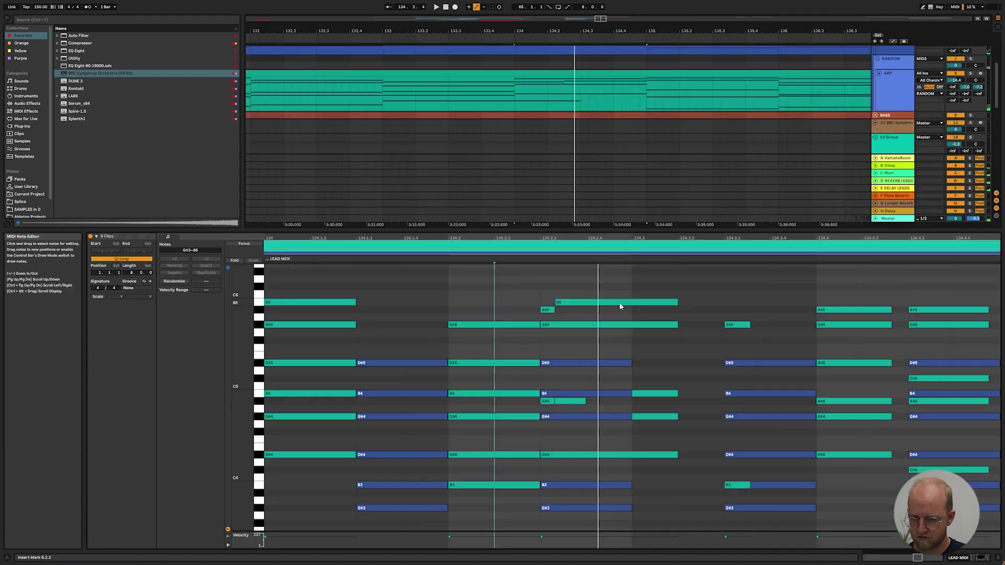
# In bar 134 of the lead clips, raise the long B5 note to C6 and the B4 and B3 notes by a semitone.
pyautogui.moveTo(620, 306); pyautogui.dragTo(618, 297)
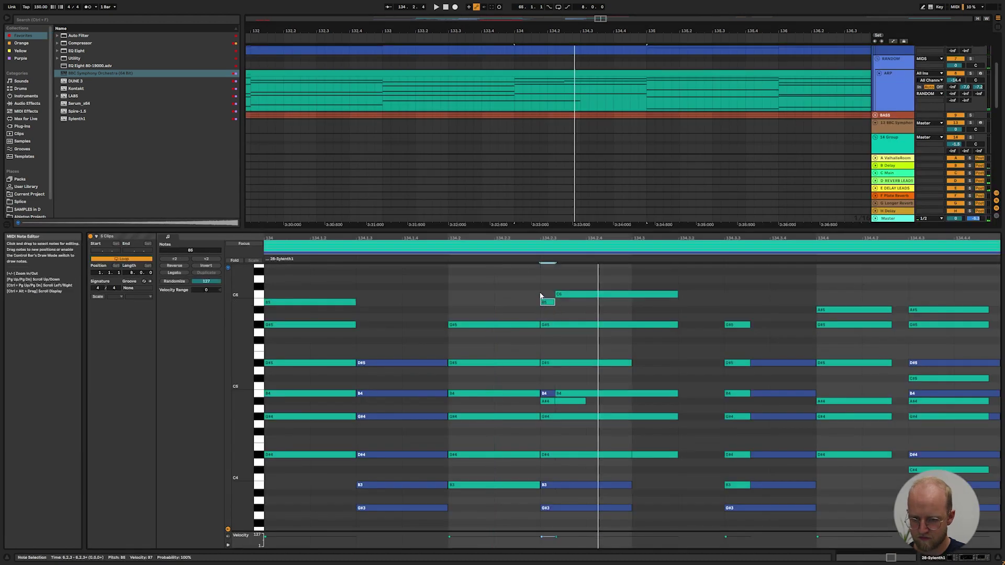
pyautogui.click(553, 395)
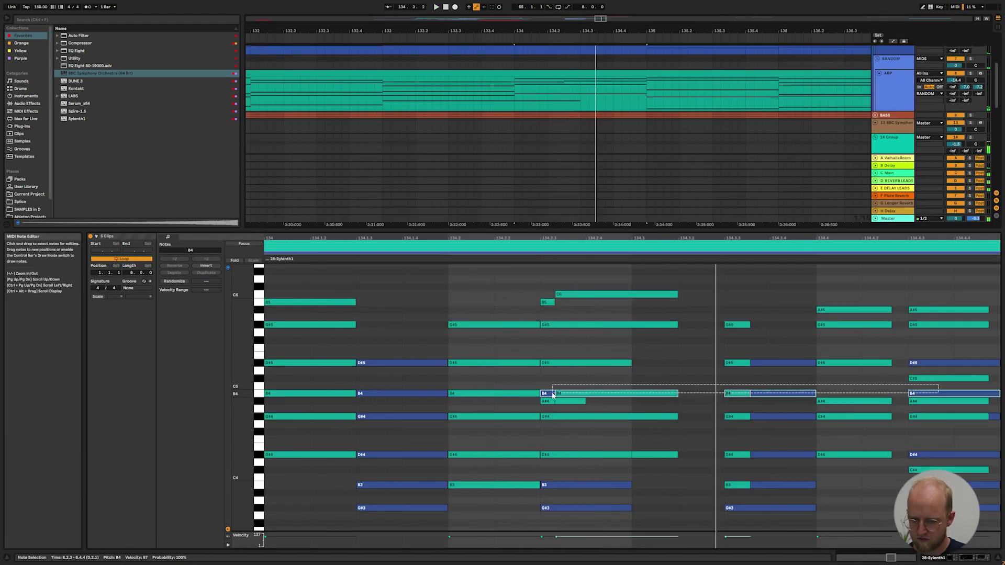
pyautogui.press('Up')
pyautogui.click(591, 486)
pyautogui.press('Up')
pyautogui.press('space')
pyautogui.hotkey('shift', 'Tab')
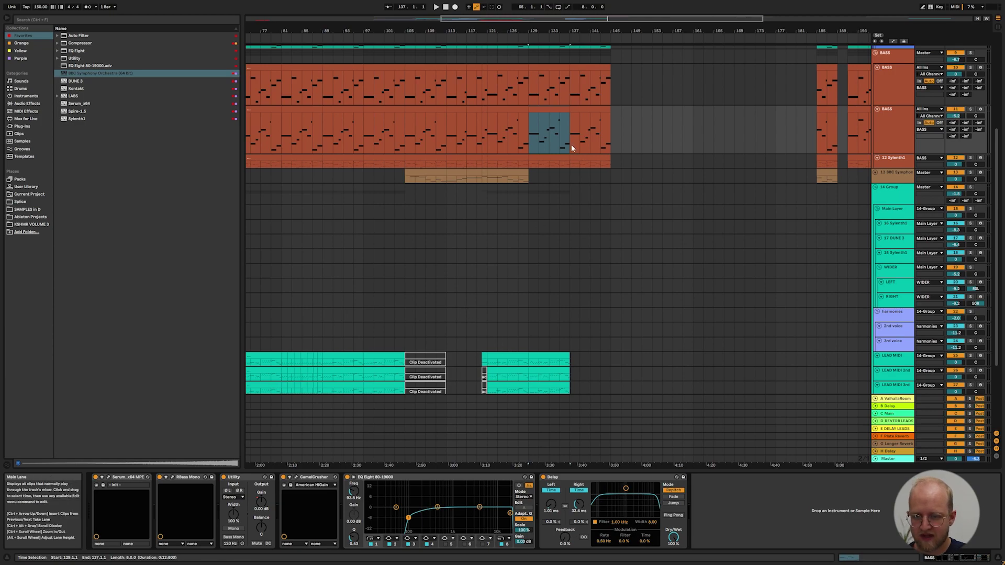
# Paste the copied kick pattern into the KICK group's tracks at bars 129–137 and play from there.
pyautogui.hotkey('shift', 'Tab')
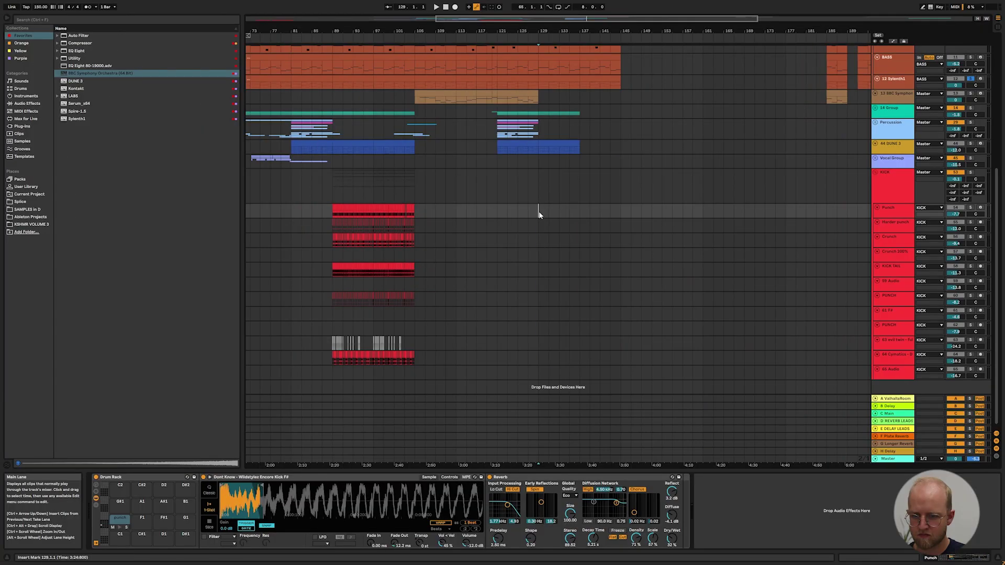
pyautogui.hotkey('ctrl', 'v')
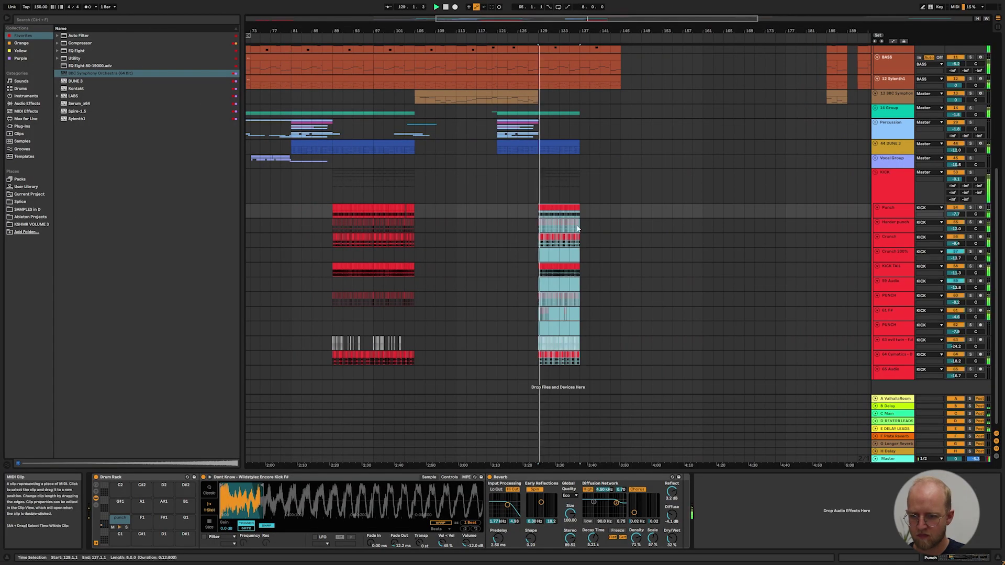
pyautogui.scroll(4, 563, 208)
pyautogui.scroll(3, 573, 230)
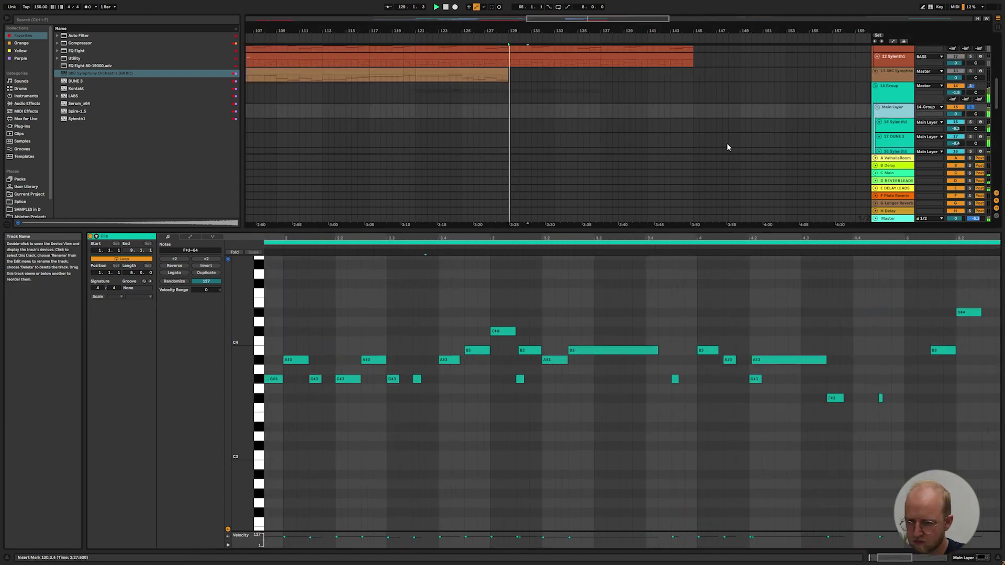
# Solo the 47 Audio track and play its short vocal slice at 49.3.3.
pyautogui.scroll(-7, 726, 142)
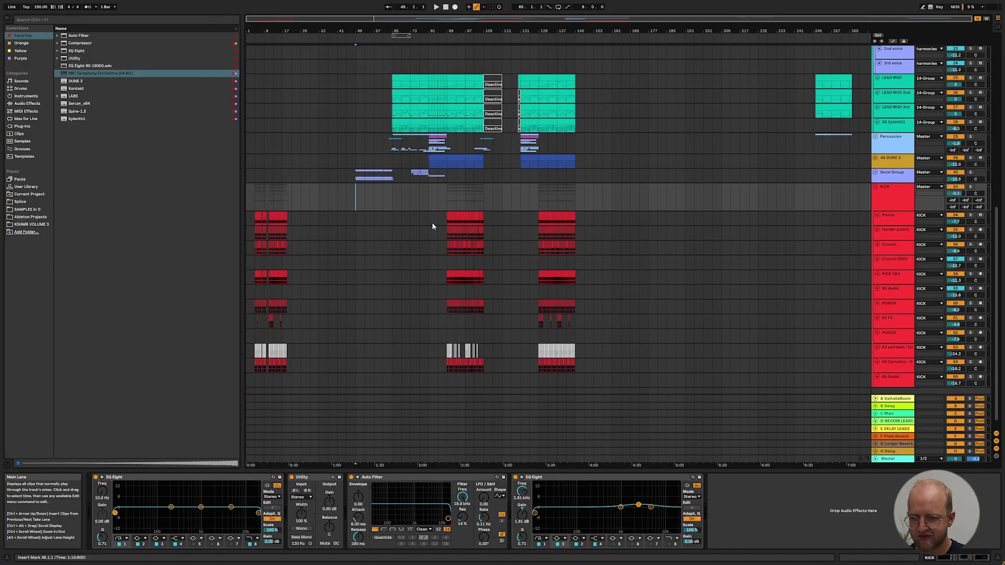
pyautogui.scroll(5, 432, 222)
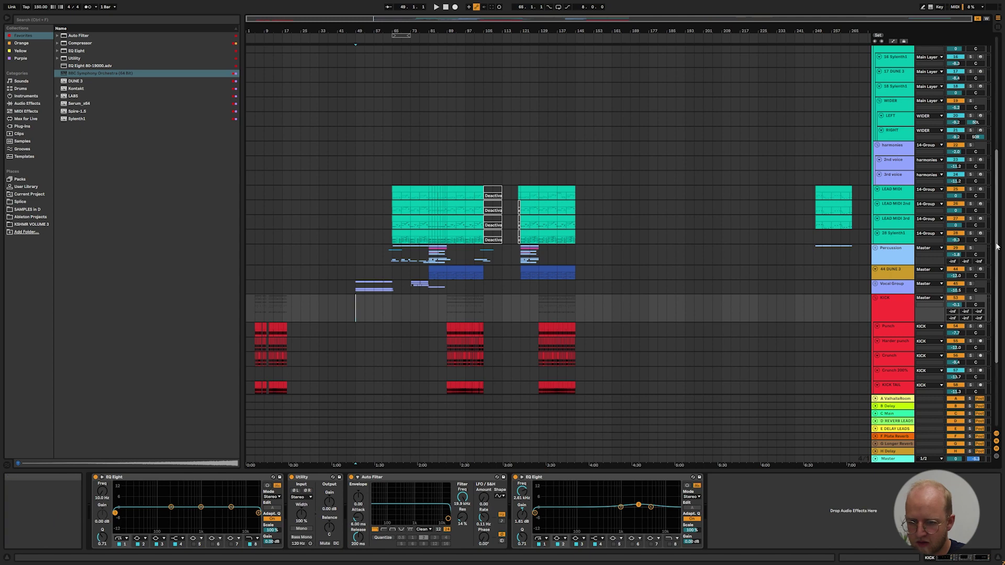
pyautogui.scroll(8, 997, 247)
pyautogui.scroll(3, 355, 294)
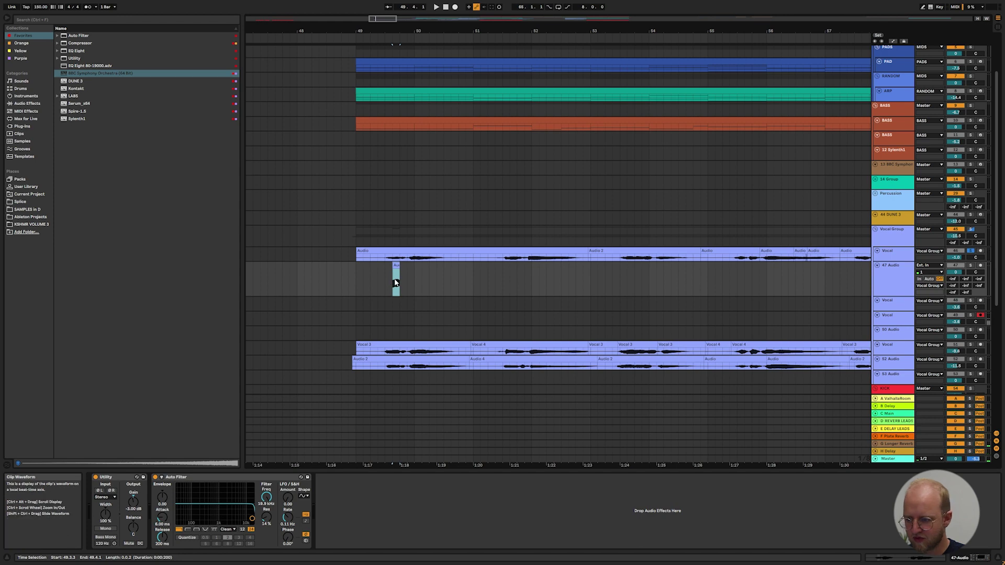
pyautogui.press('s')
pyautogui.press('space')
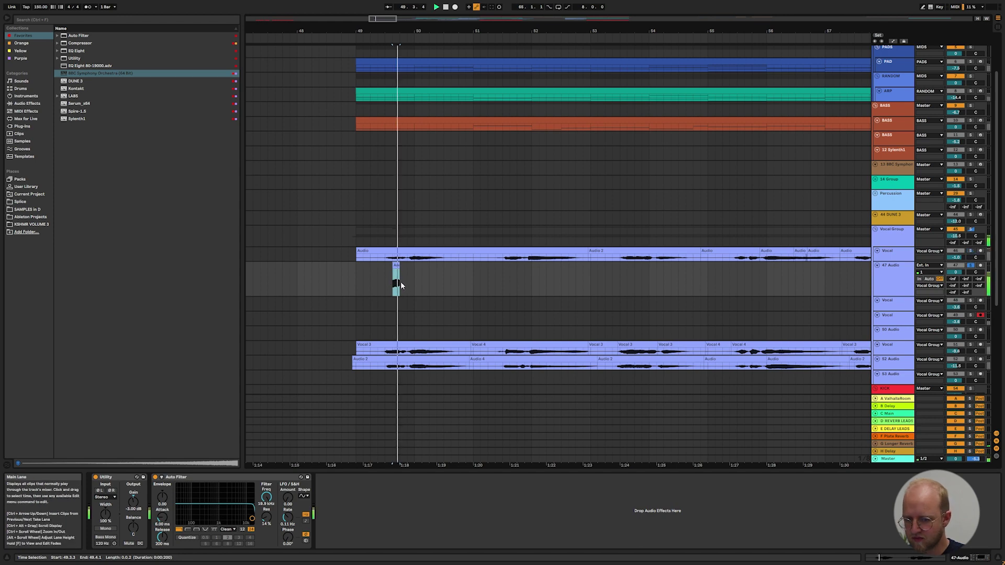
pyautogui.press('space')
# Add ValhallaRoom to the 47 Audio track with 100% mix and a 17.29 s decay.
pyautogui.doubleClick(396, 266)
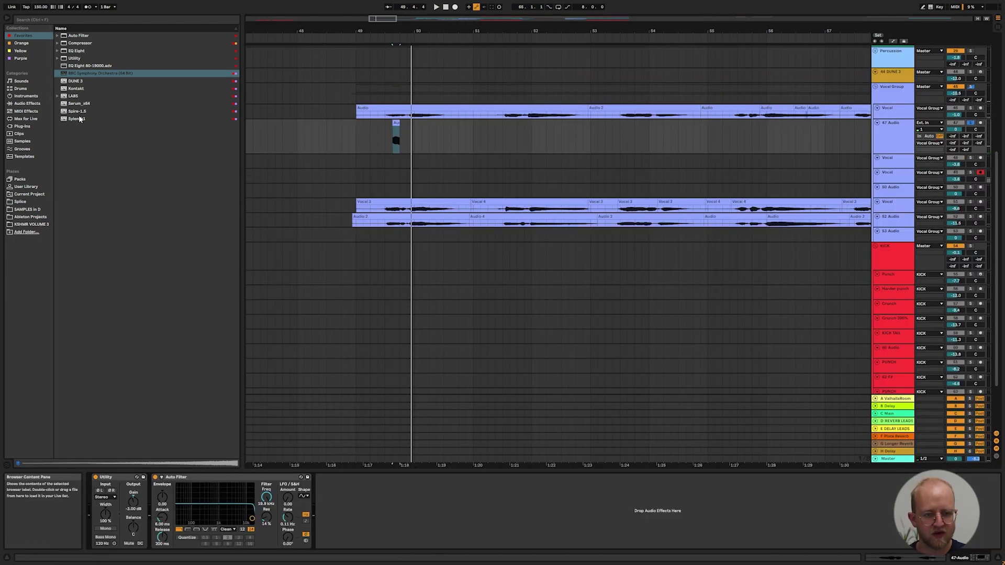
pyautogui.click(21, 51)
pyautogui.doubleClick(81, 270)
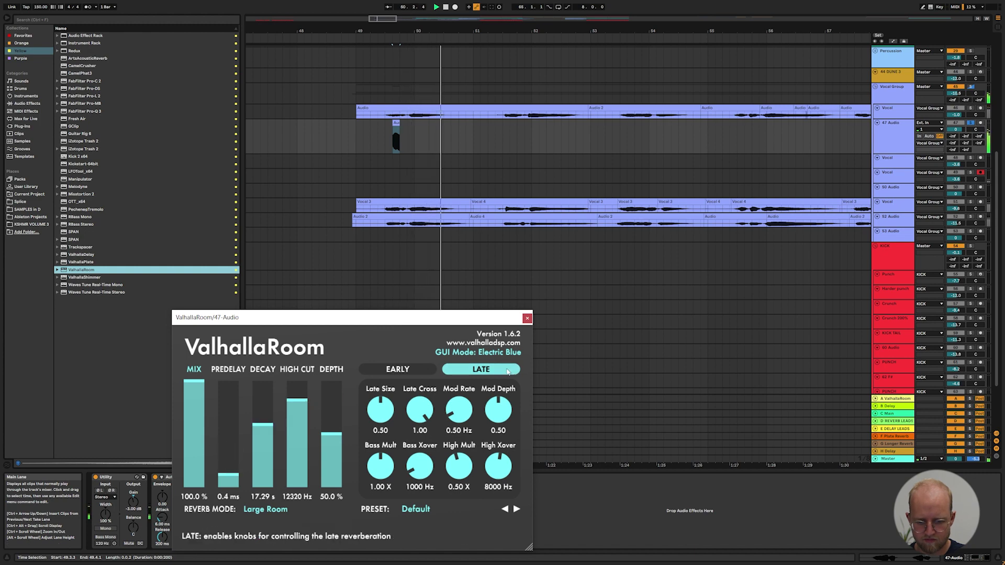
# Freeze and flatten the 47 Audio track to render the vocal slice with its reverb.
pyautogui.rightClick(892, 135)
pyautogui.click(910, 184)
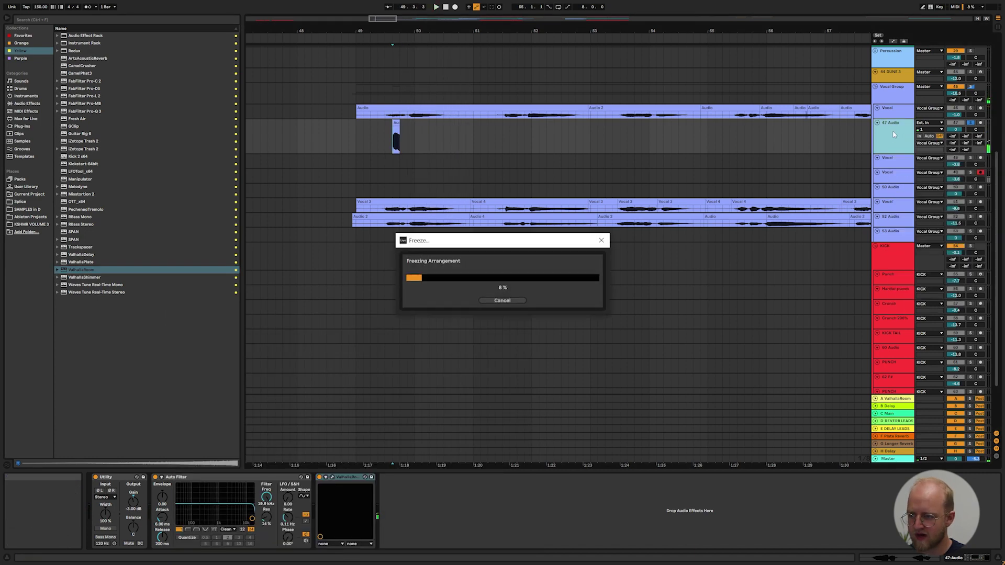
pyautogui.rightClick(894, 134)
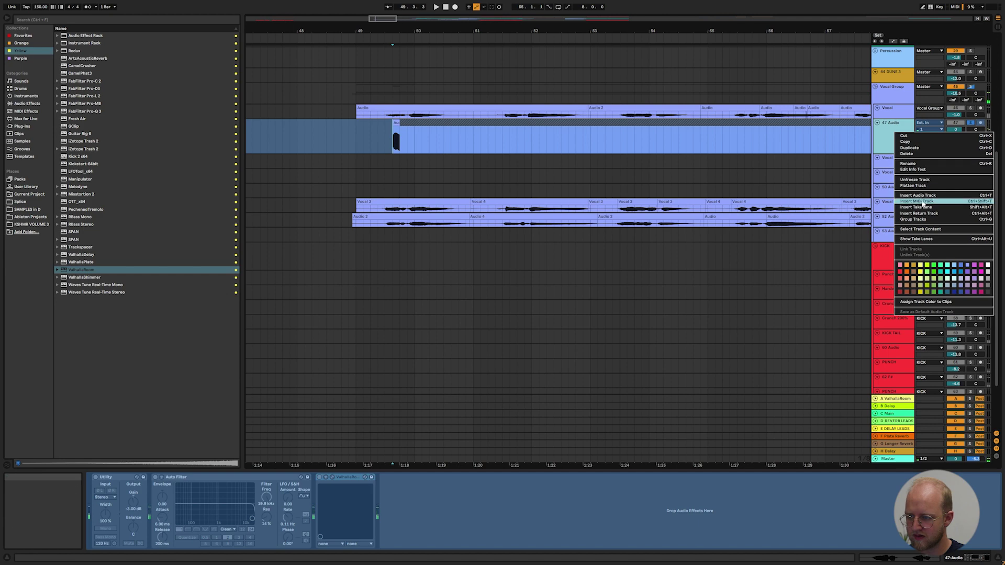
pyautogui.click(914, 187)
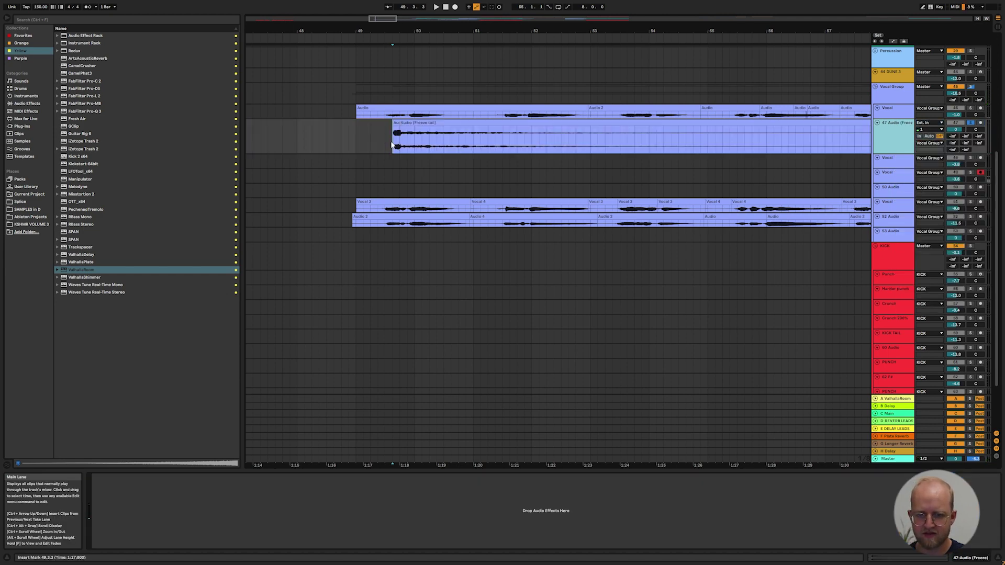
# Cut the rendered reverb tail down to a short clip and place it at bar 49 on the 47 Audio track.
pyautogui.click(396, 123)
pyautogui.press('Delete')
pyautogui.press('space')
pyautogui.scroll(1, 402, 132)
pyautogui.click(410, 153)
pyautogui.doubleClick(408, 148)
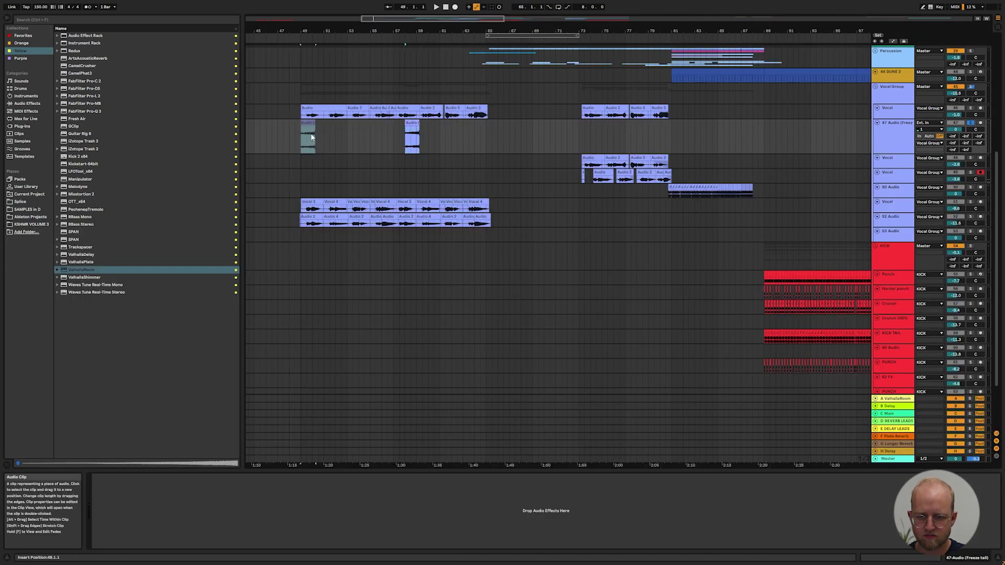
# Automate the ARP's Auto Filter frequency and the first BASS track's Utility gain to rise from bar 48 to bar 49.
pyautogui.scroll(3, 381, 138)
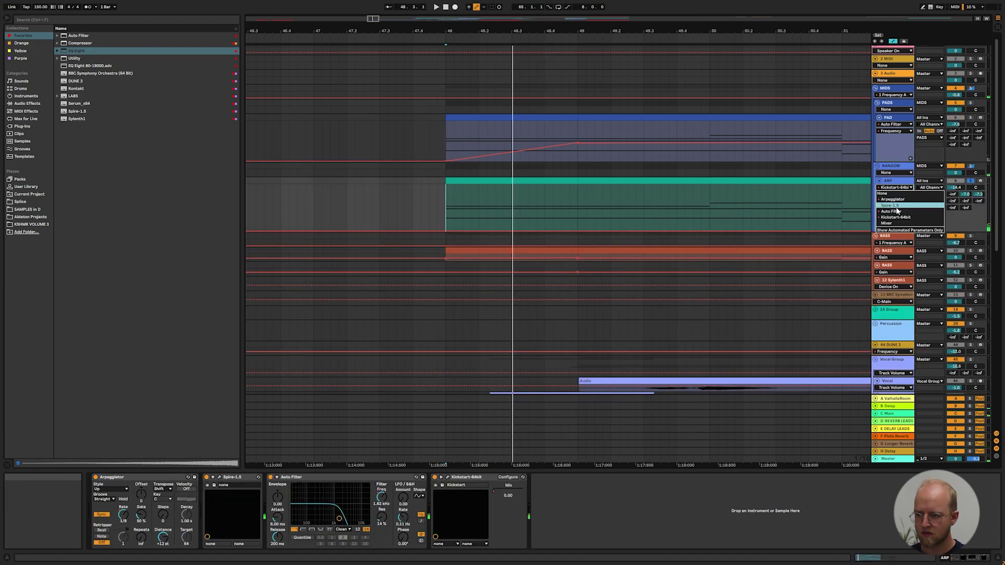
pyautogui.click(896, 211)
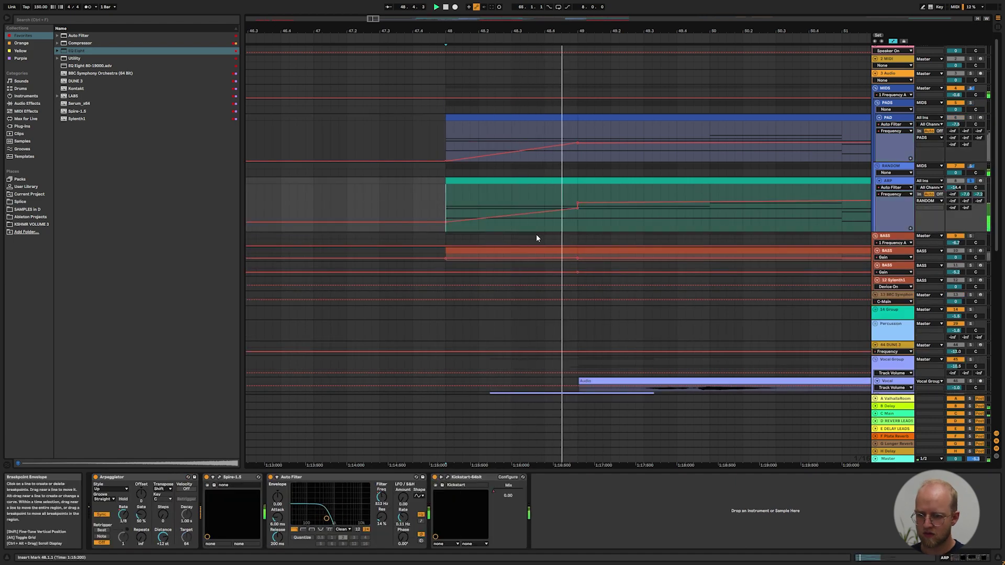
pyautogui.click(890, 256)
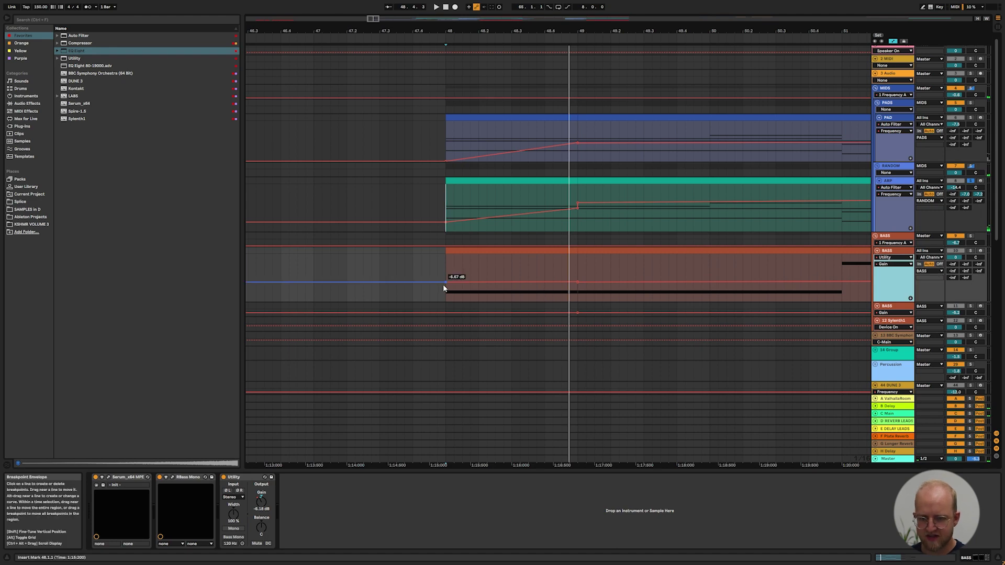
pyautogui.moveTo(443, 285); pyautogui.dragTo(577, 280)
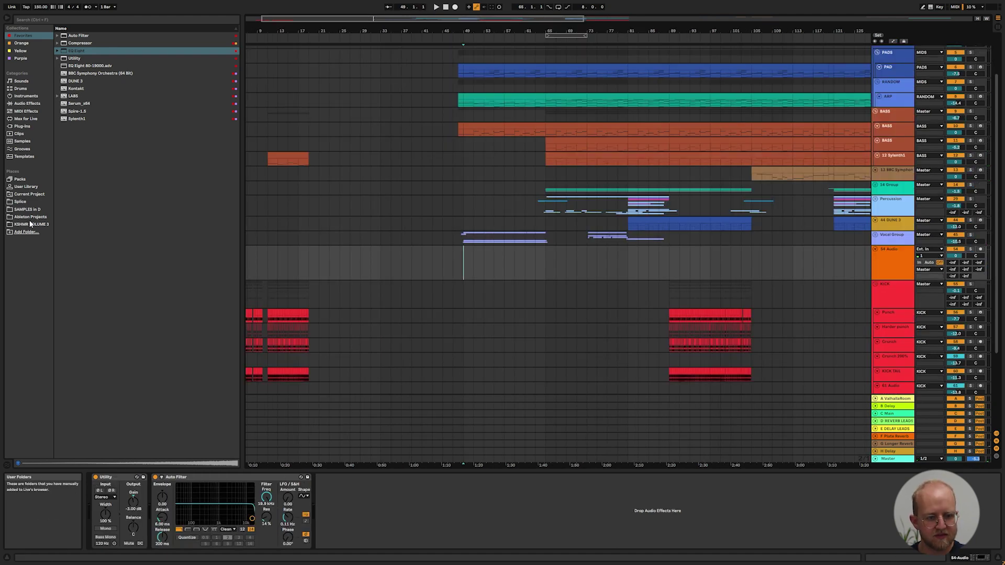
# Add the KSHMR rainfall ambience sample to the 54 audio track at bar 49, repeat it with a crossfade, and trim it at bar 65.
pyautogui.click(30, 224)
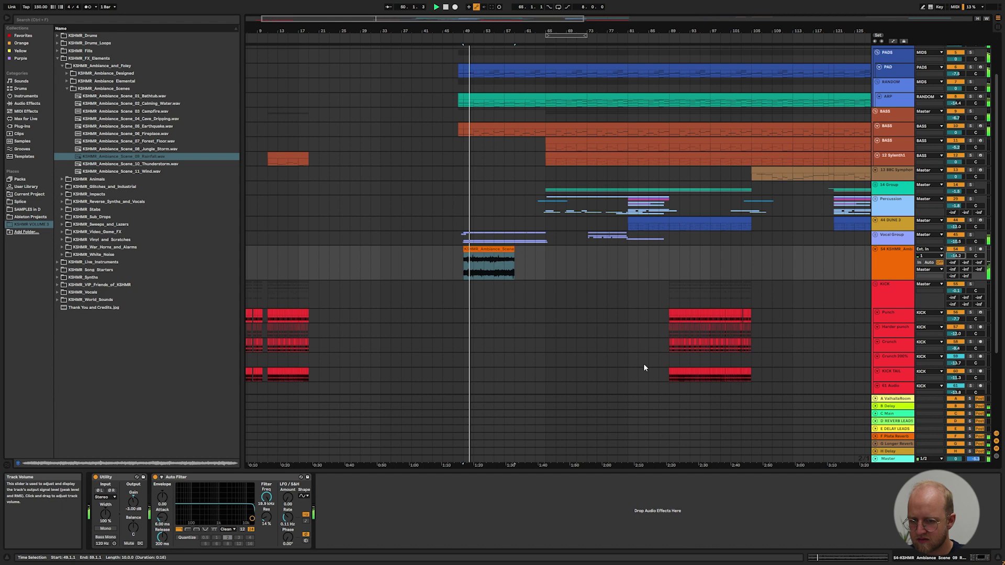
pyautogui.scroll(4, 503, 254)
pyautogui.scroll(-2, 404, 252)
pyautogui.moveTo(404, 251); pyautogui.dragTo(497, 251)
pyautogui.moveTo(420, 274); pyautogui.dragTo(427, 274)
pyautogui.hotkey('ctrl', 'alt', 'f')
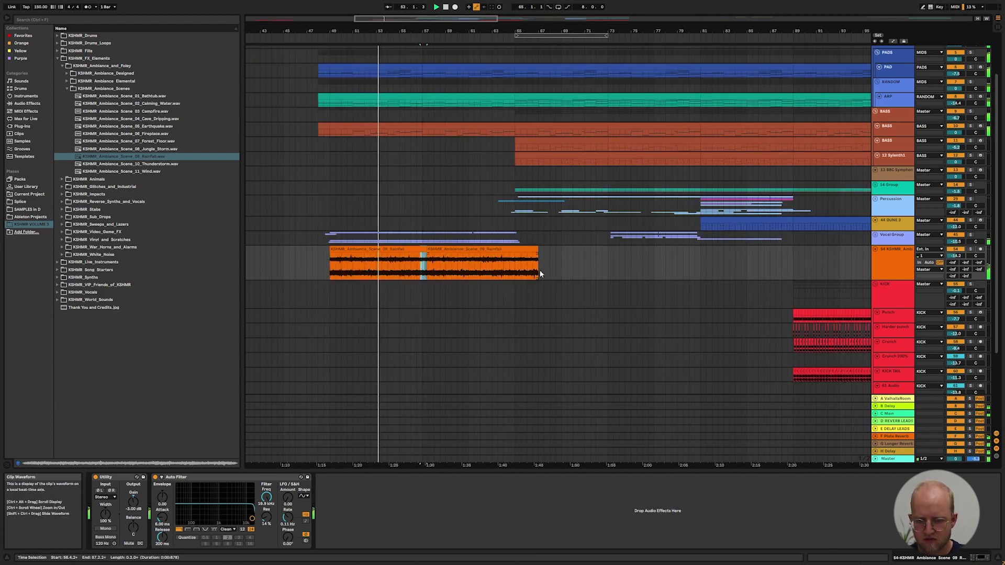
pyautogui.moveTo(538, 274); pyautogui.dragTo(515, 273)
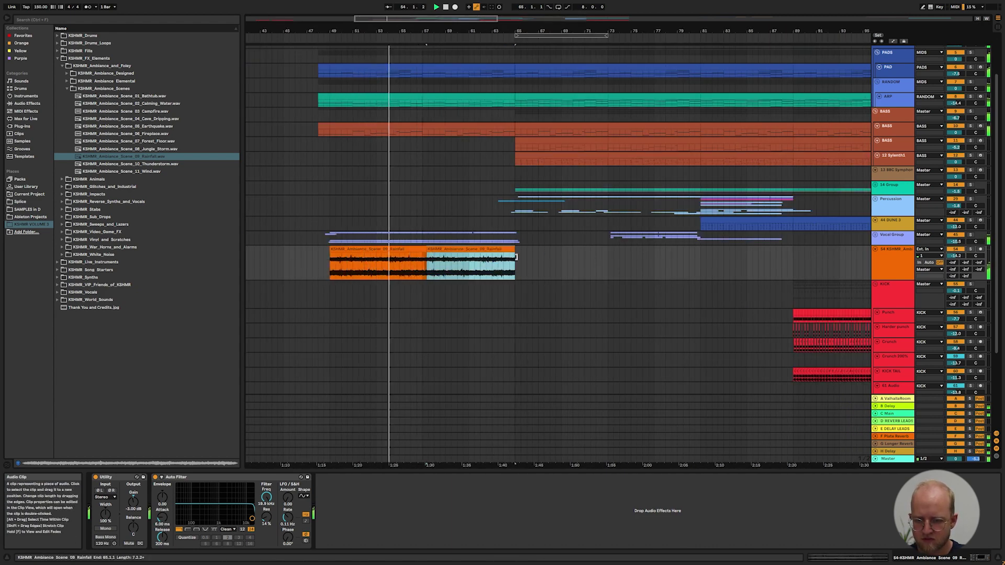
pyautogui.press('a')
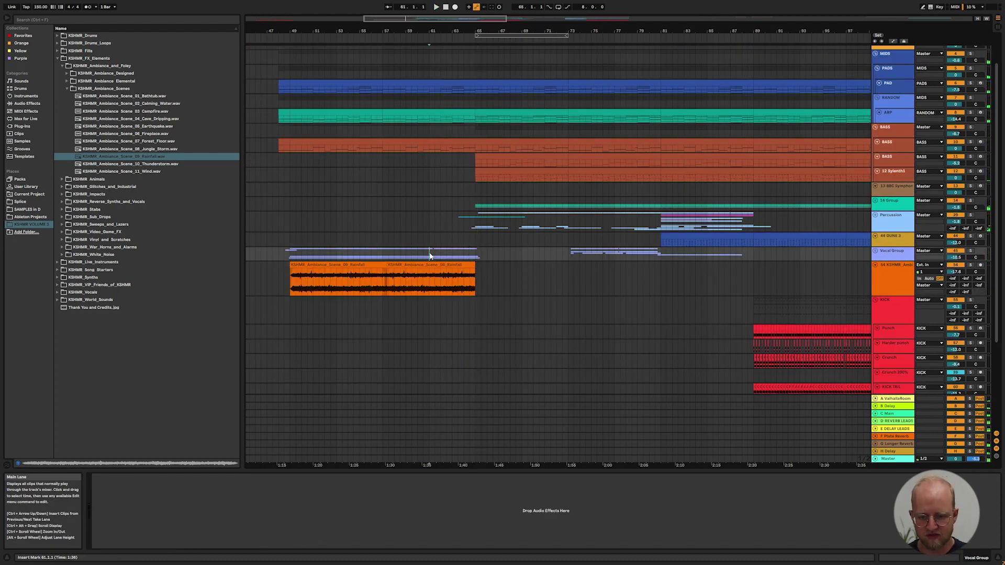
# Duplicate the KSHMR Acoustic Kick clip on every beat from bar 105 onward through the orchestral break.
pyautogui.press('u')
pyautogui.scroll(-1, 442, 282)
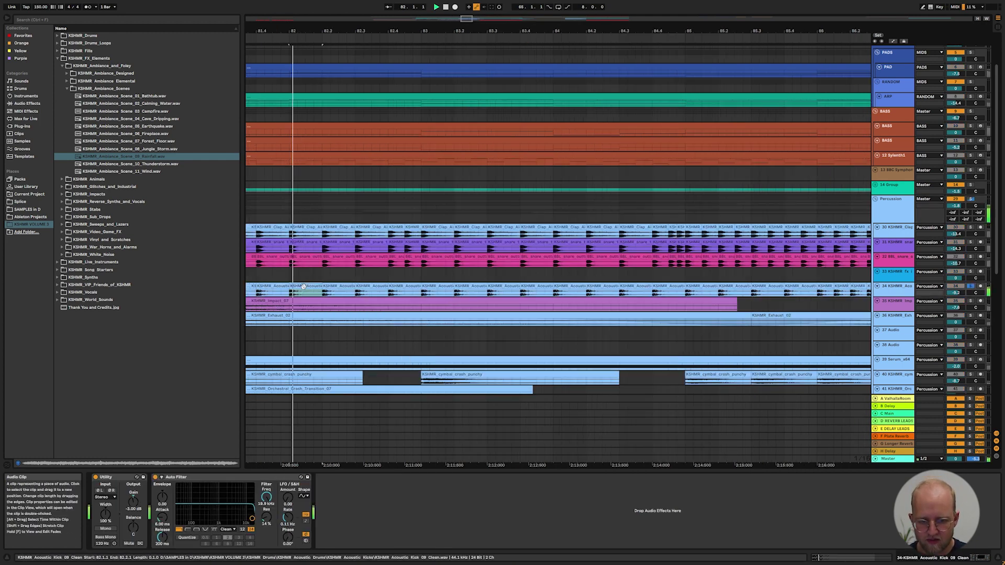
pyautogui.scroll(-5, 289, 282)
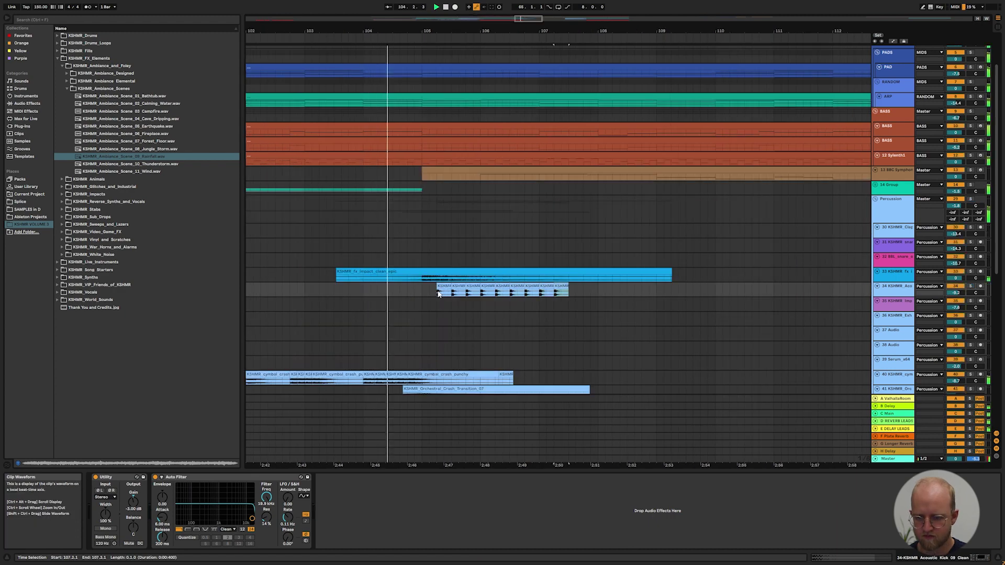
pyautogui.hotkey('ctrl', 'd')
pyautogui.hotkey('ctrl', 'd')
pyautogui.hotkey('ctrl', 'd')
pyautogui.hotkey('ctrl', 'd')
pyautogui.hotkey('ctrl', 'd')
pyautogui.hotkey('ctrl', 'd')
pyautogui.hotkey('ctrl', 'd')
pyautogui.hotkey('ctrl', 'd')
pyautogui.hotkey('ctrl', 'd')
pyautogui.hotkey('ctrl', 'd')
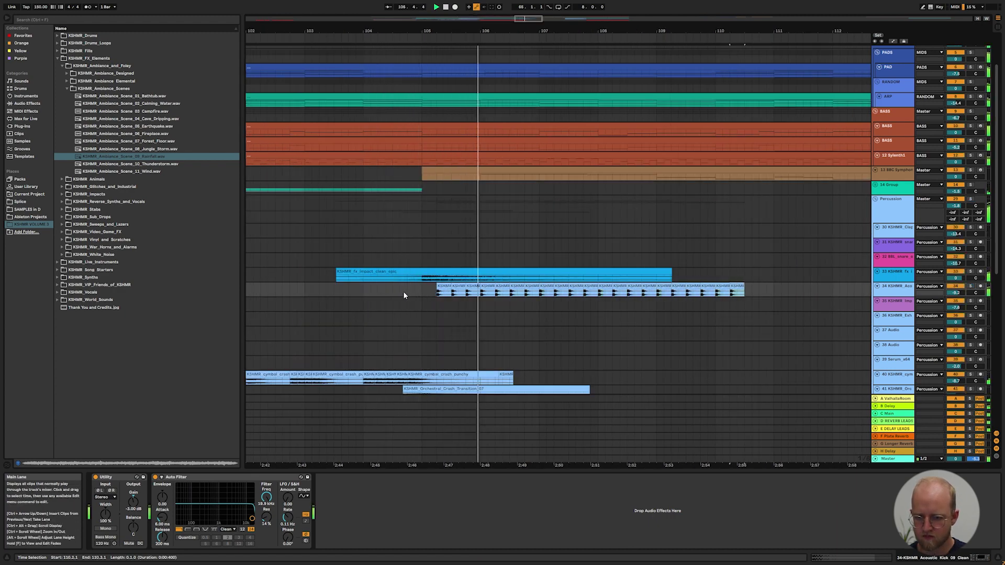
pyautogui.scroll(-3, 403, 291)
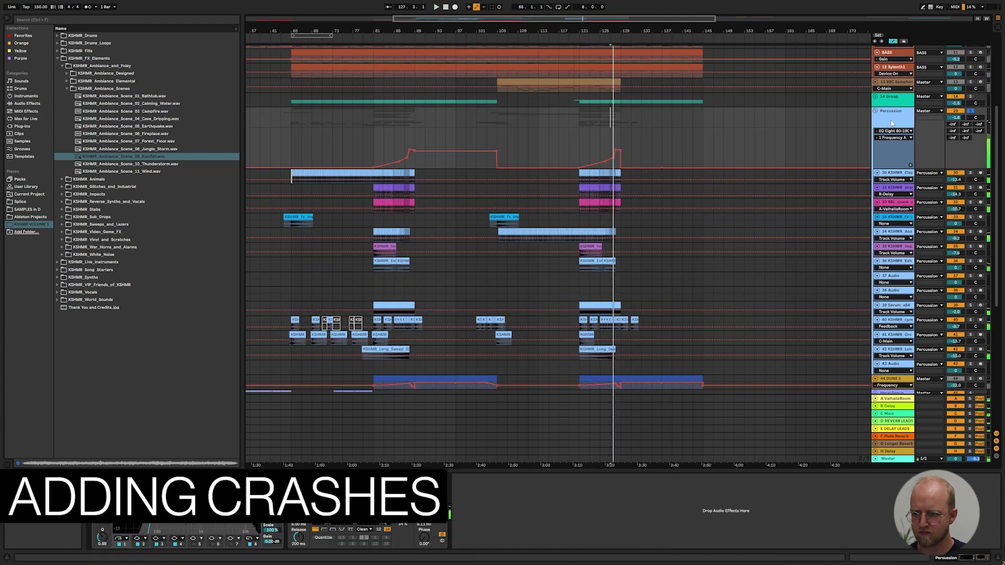
# Review the buildup automation on the Percussion group, Serum and DUNE 3 tracks between bars 121 and 129 during playback.
pyautogui.press('space')
pyautogui.scroll(5, 614, 143)
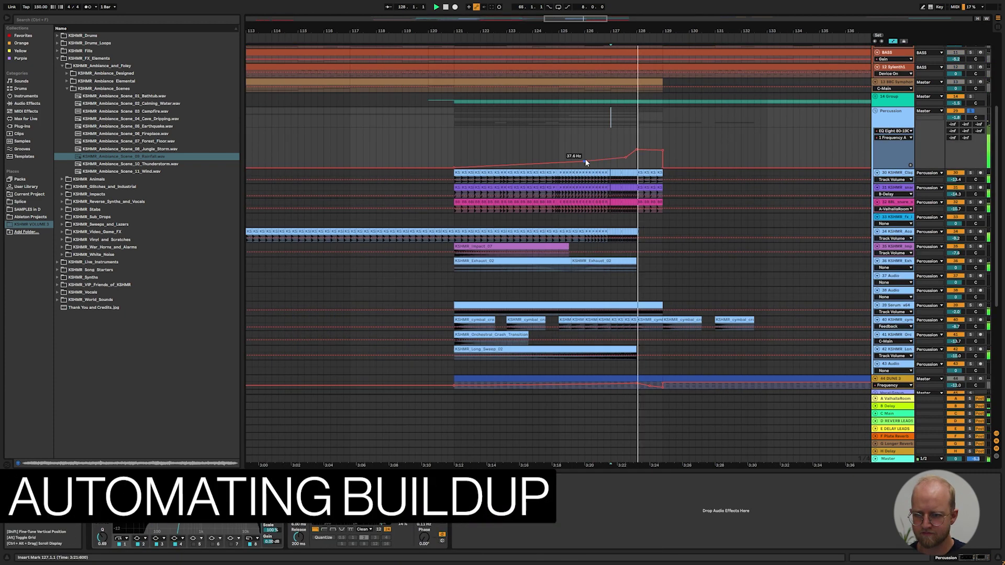
pyautogui.press('a')
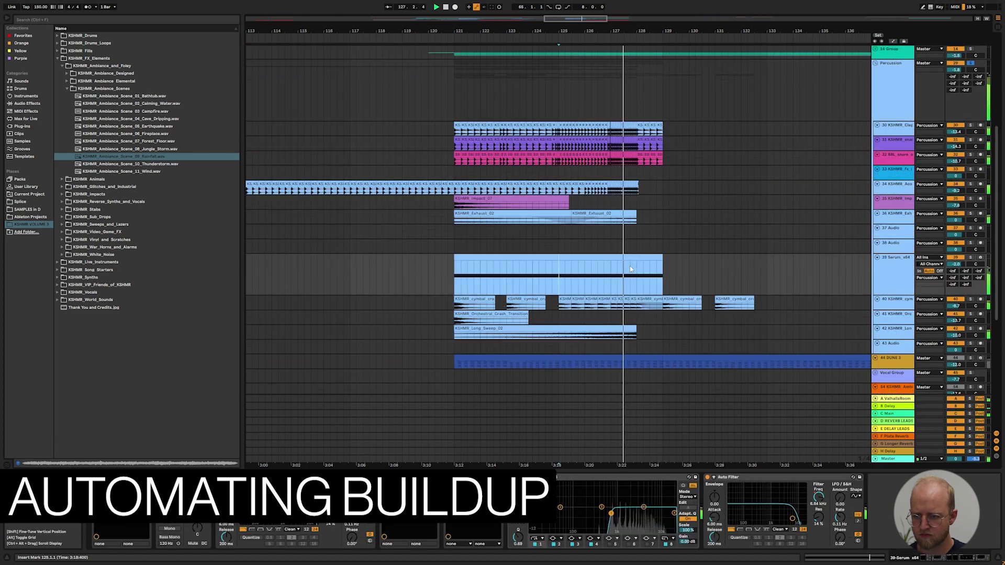
pyautogui.press('a')
pyautogui.click(888, 265)
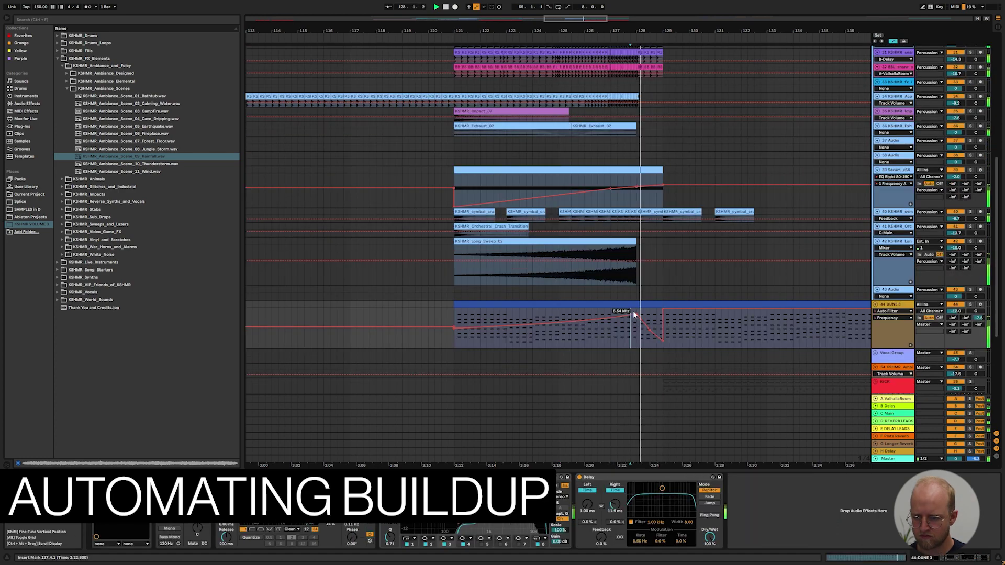
pyautogui.scroll(2, 649, 309)
pyautogui.press('a')
pyautogui.press('h')
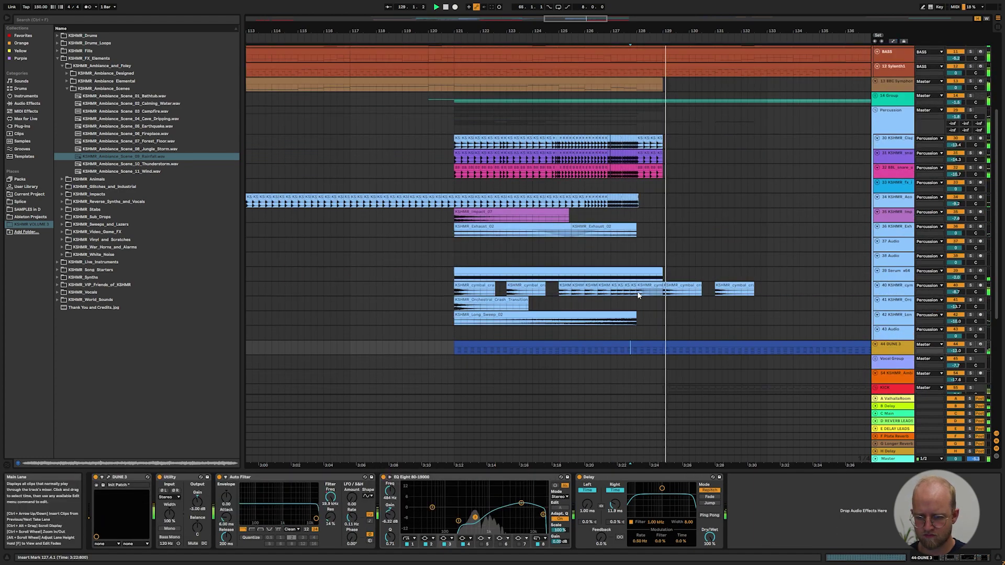
pyautogui.scroll(-5, 639, 293)
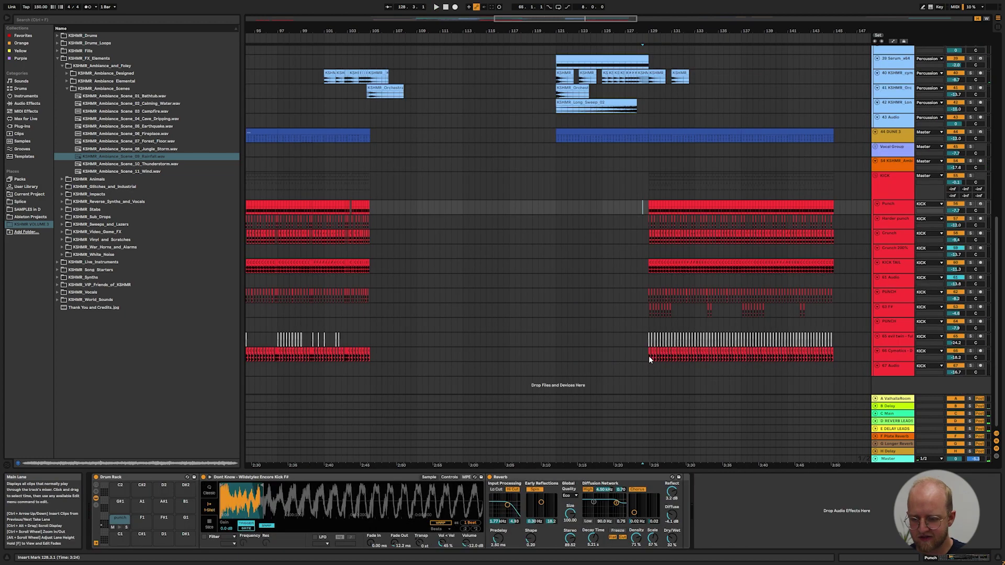
# Duplicate the Harder punch track, clear the copy's clips before bar 129 and solo the copy.
pyautogui.click(650, 356)
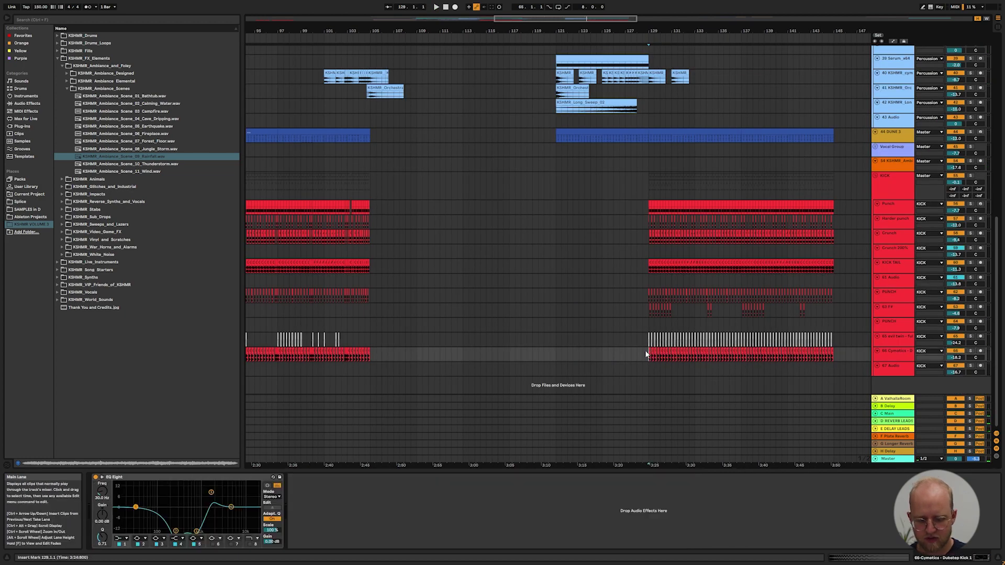
pyautogui.press('Down')
pyautogui.click(891, 219)
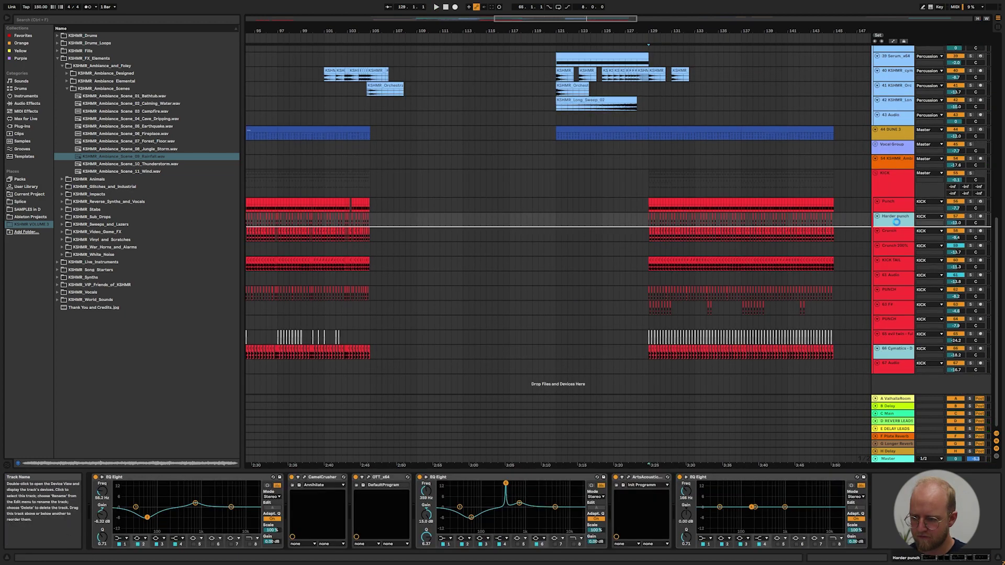
pyautogui.hotkey('ctrl', 'd')
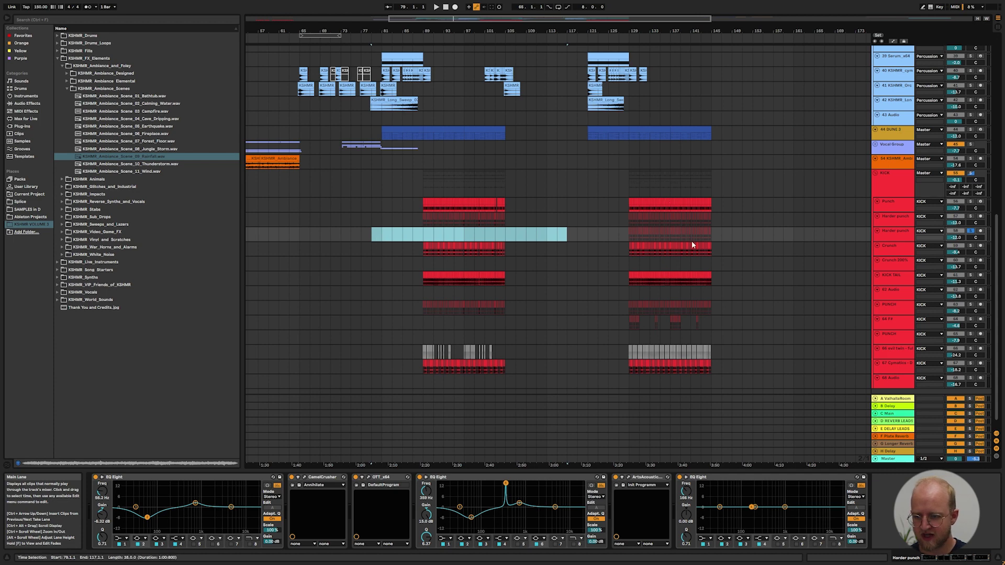
pyautogui.scroll(3, 691, 242)
pyautogui.scroll(3, 553, 241)
pyautogui.click(504, 239)
pyautogui.scroll(-3, 504, 239)
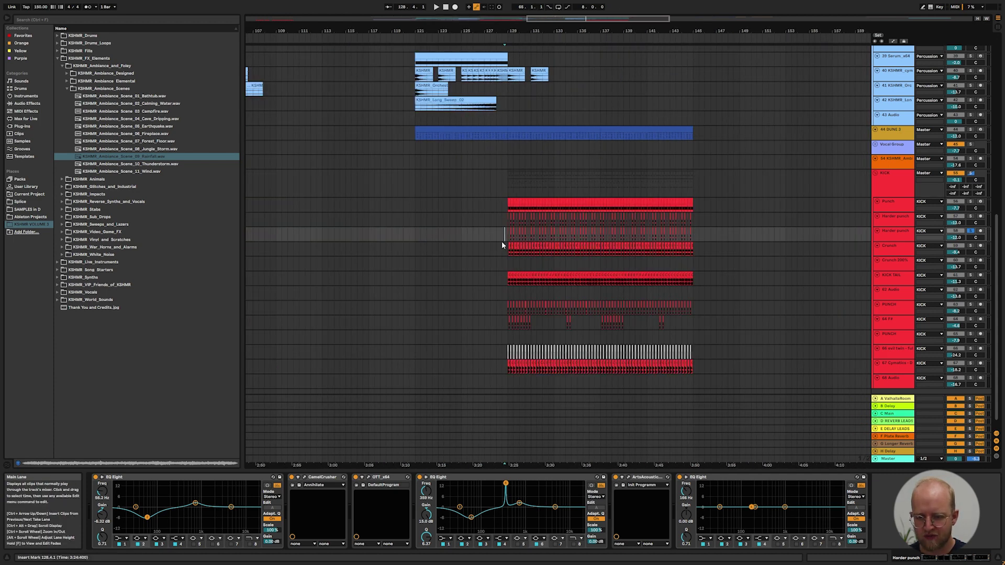
pyautogui.scroll(3, 501, 245)
pyautogui.click(438, 239)
# Insert CamelCrusher before the ArtsAcoustic reverb on the duplicated Harder punch track and audition it with the British Clean patch.
pyautogui.click(21, 36)
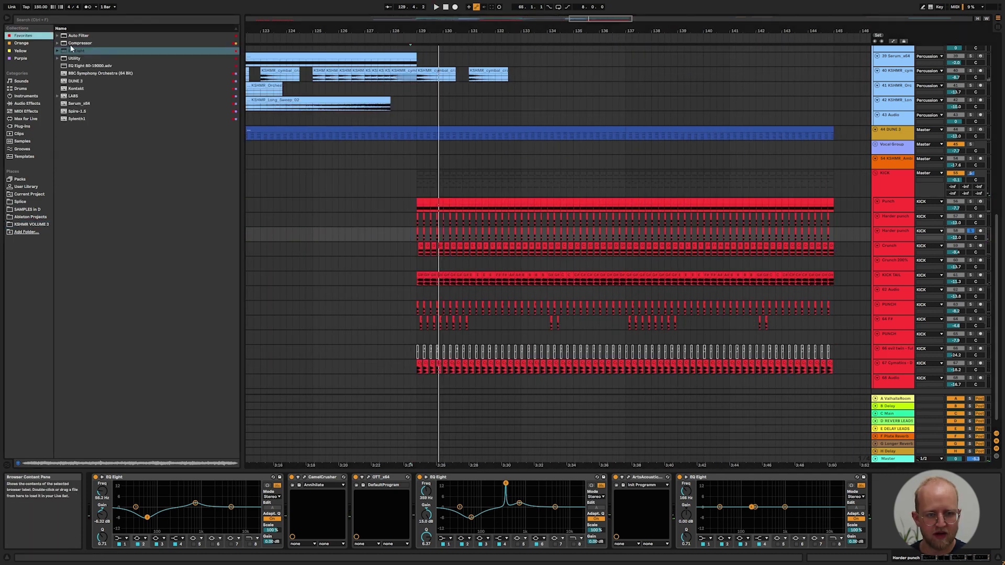
pyautogui.click(21, 51)
pyautogui.moveTo(71, 68); pyautogui.dragTo(631, 513)
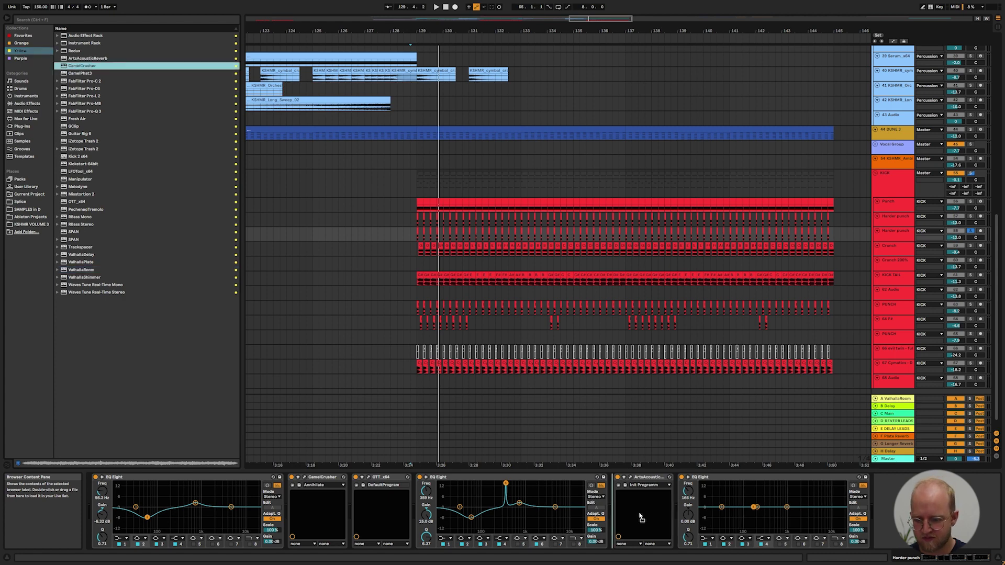
pyautogui.press('space')
pyautogui.click(363, 184)
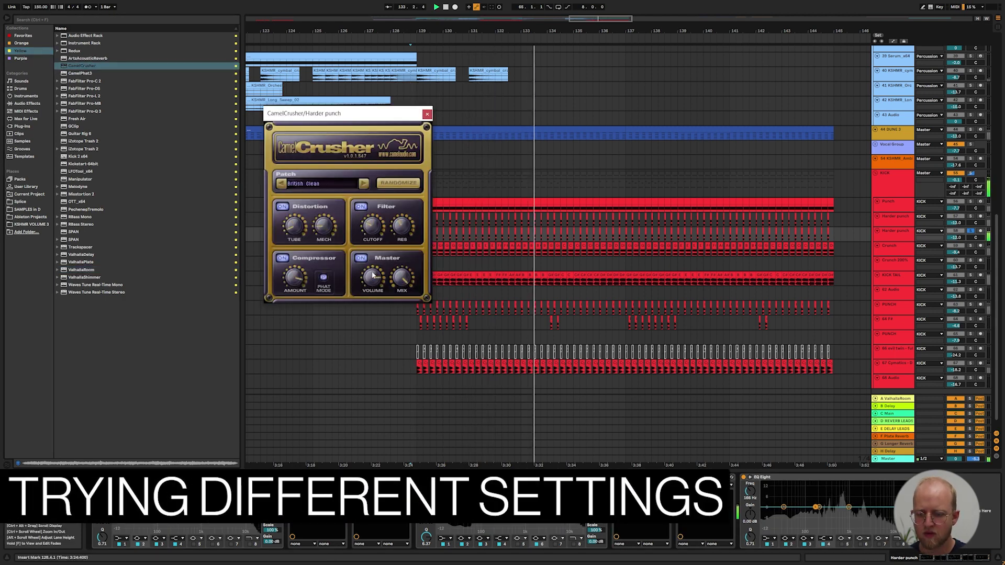
pyautogui.press('space')
pyautogui.press('space')
# Boost 742 Hz by 15 dB in the EQ before CamelCrusher and shape a following EQ Eight with a narrow 15 dB peak at 2.50 kHz.
pyautogui.moveTo(520, 504); pyautogui.dragTo(518, 483)
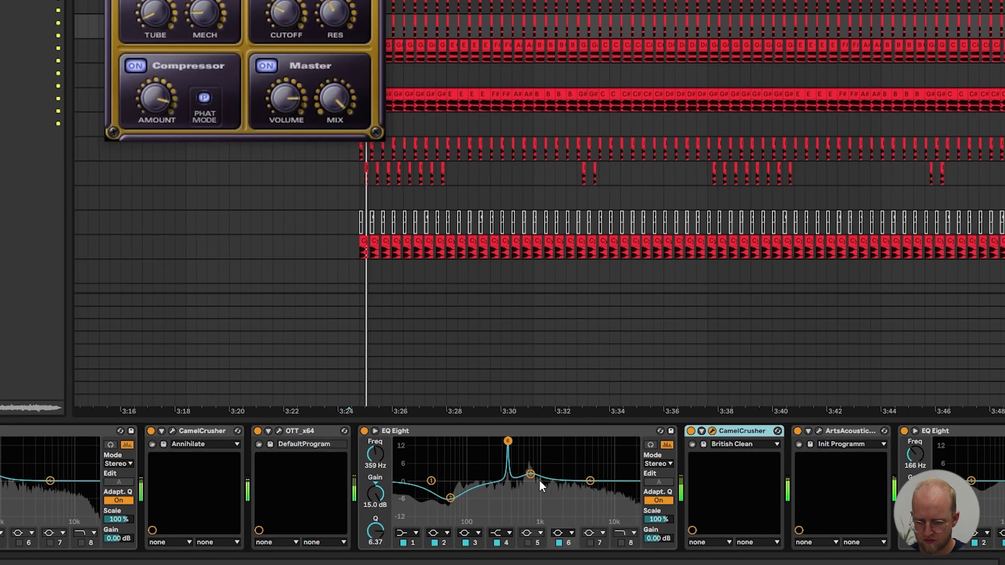
pyautogui.moveTo(526, 441); pyautogui.dragTo(530, 441)
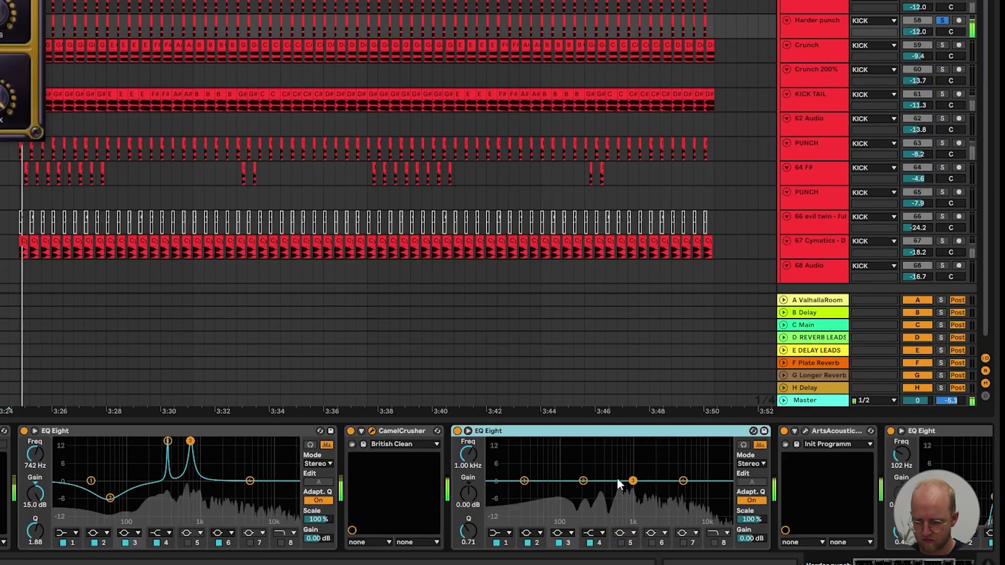
pyautogui.moveTo(632, 481); pyautogui.dragTo(634, 480)
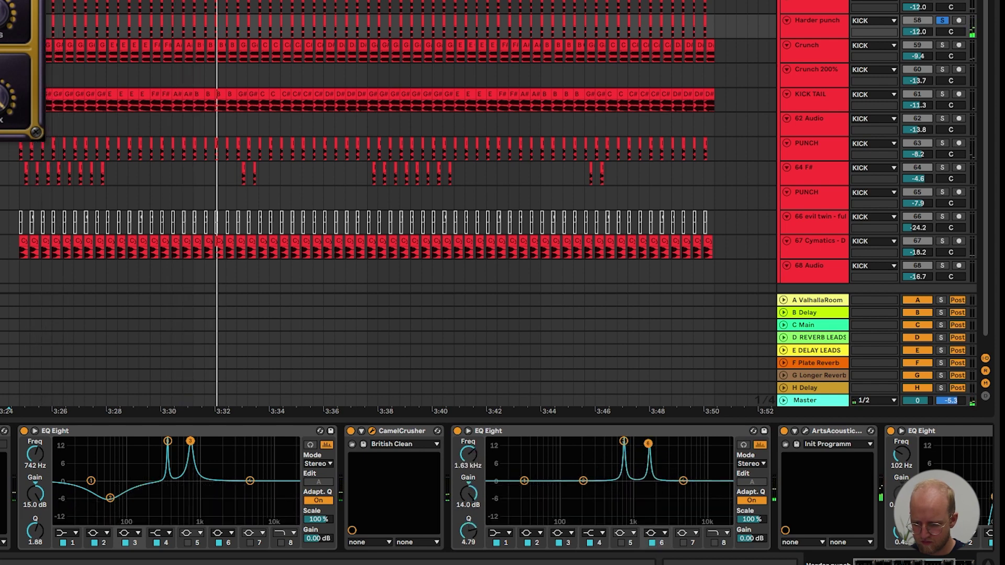
pyautogui.moveTo(648, 443); pyautogui.dragTo(661, 441)
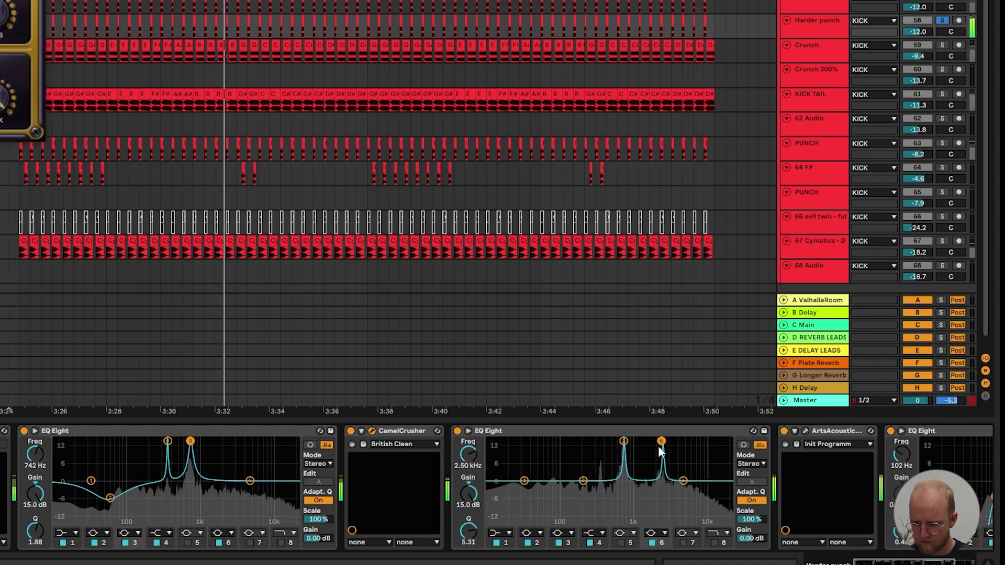
# Lay out the rendered Harder punch audio from bar 129 and delete the tail overhanging bar 145.
pyautogui.hotkey('ctrl', 'v')
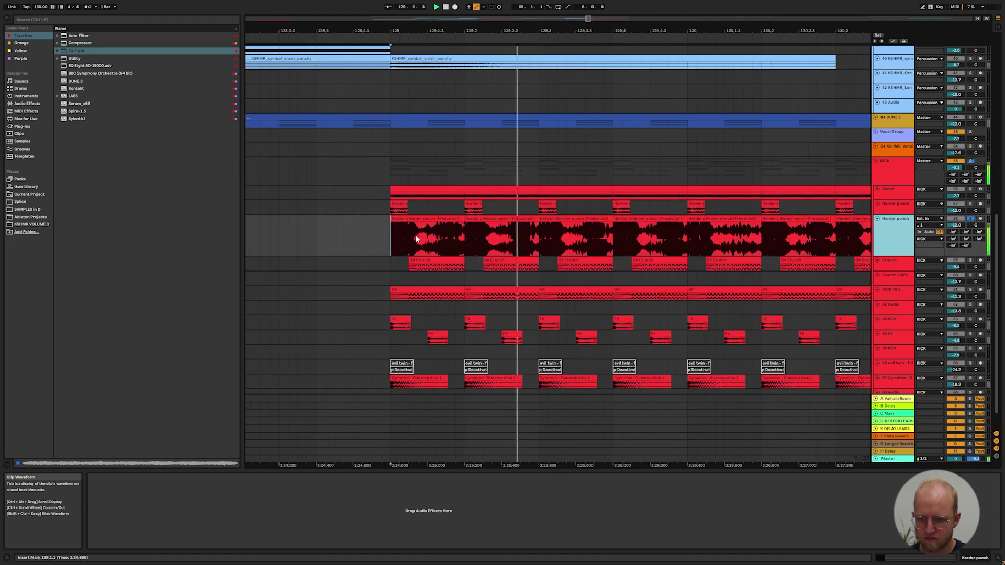
pyautogui.scroll(5, 417, 236)
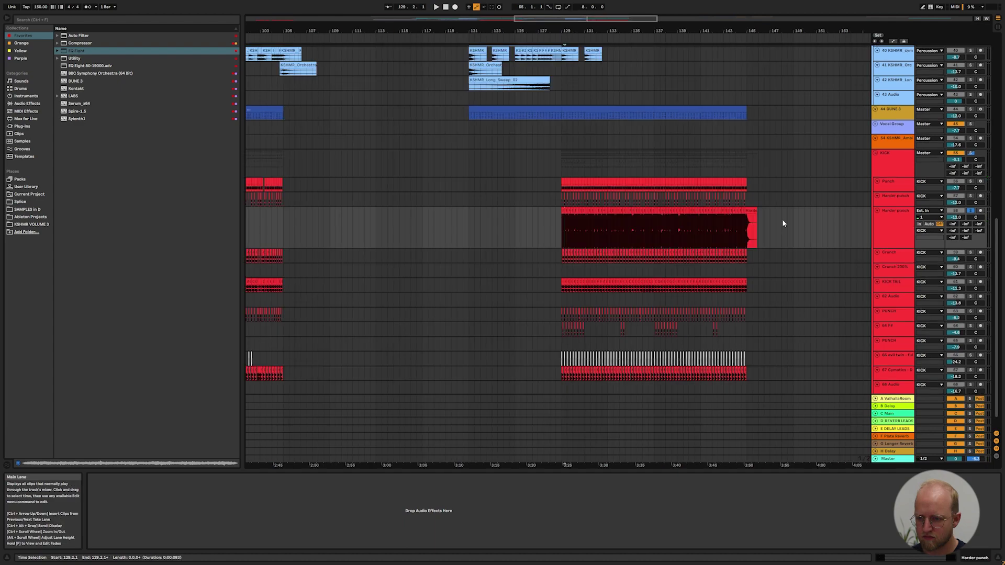
pyautogui.keyDown('shift'); pyautogui.click(782, 219); pyautogui.keyUp('shift')
pyautogui.press('Delete')
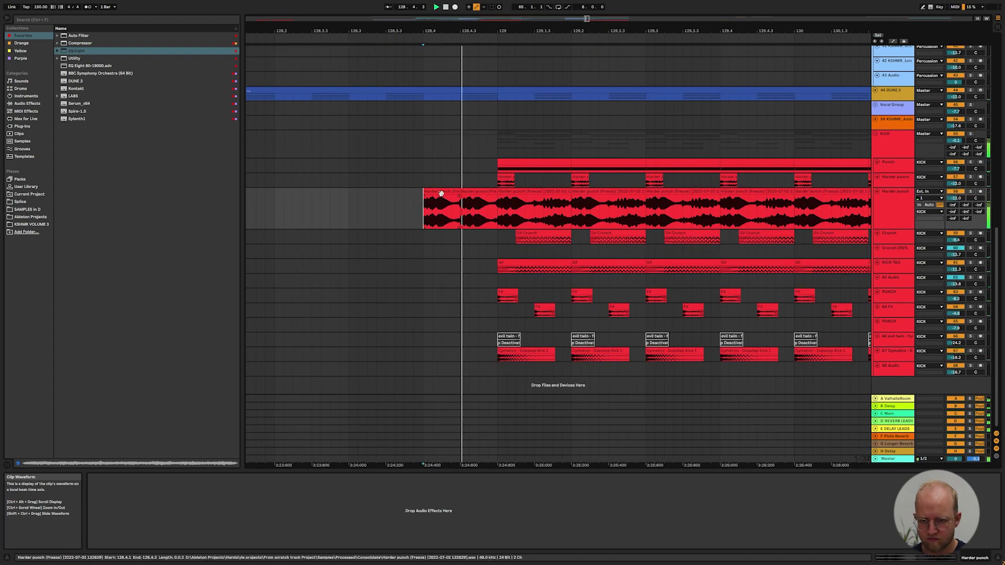
# Shorten the rendered punch's lead-in to start at 128.4.3 and duplicate the bar 129 first-beat clip across the following beats.
pyautogui.click(442, 193)
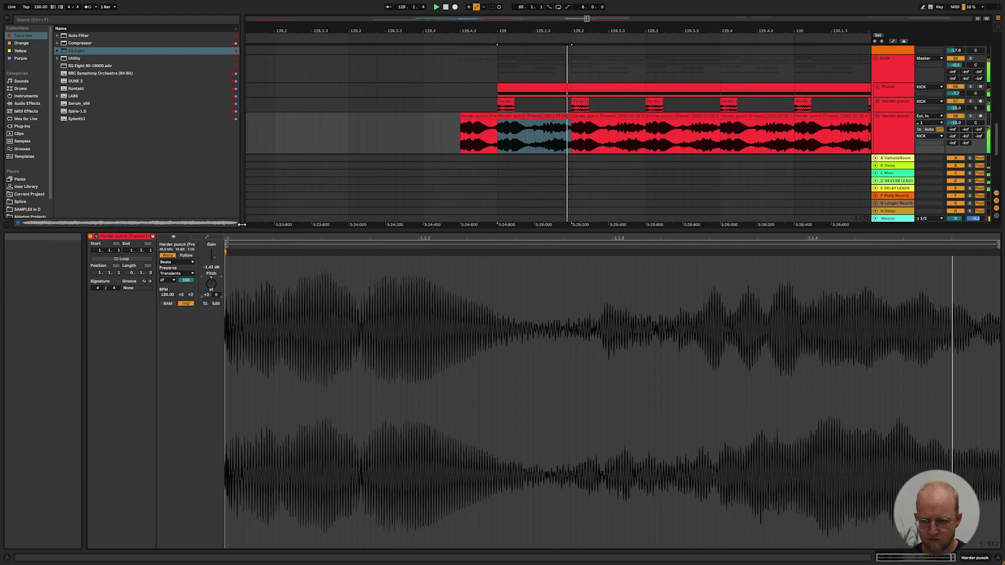
pyautogui.press('space')
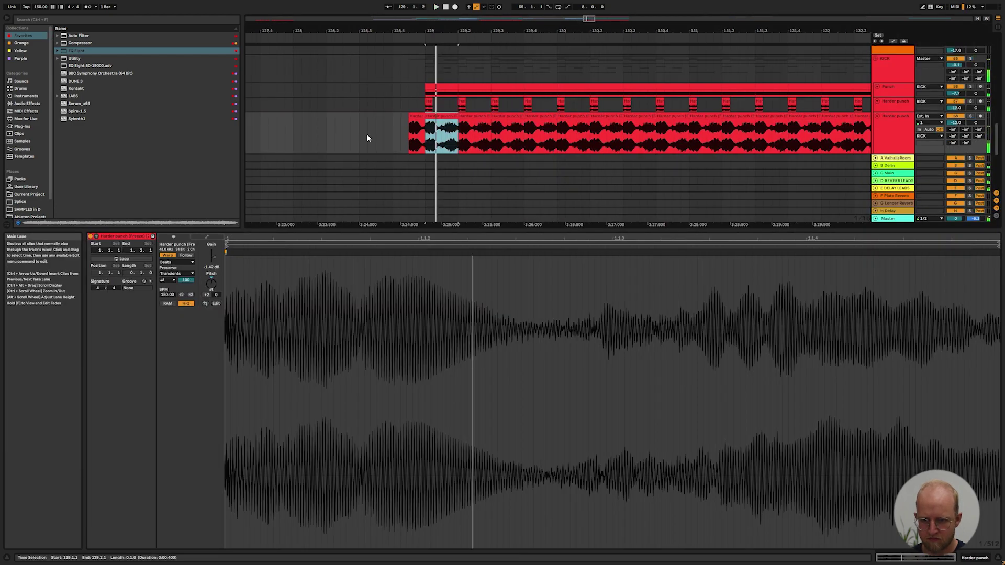
pyautogui.hotkey('ctrl', 'd')
pyautogui.hotkey('ctrl', 'd')
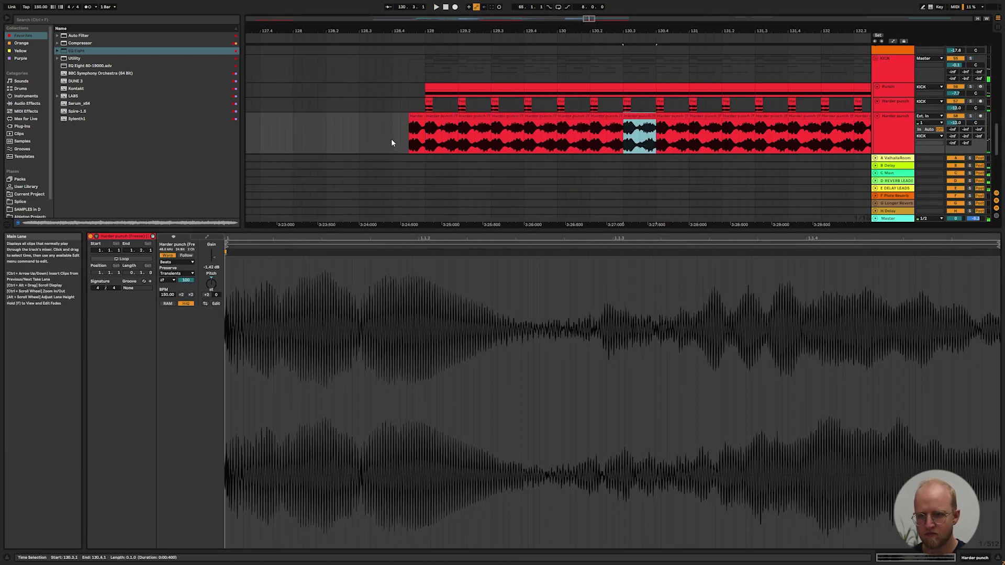
pyautogui.click(400, 139)
pyautogui.press('space')
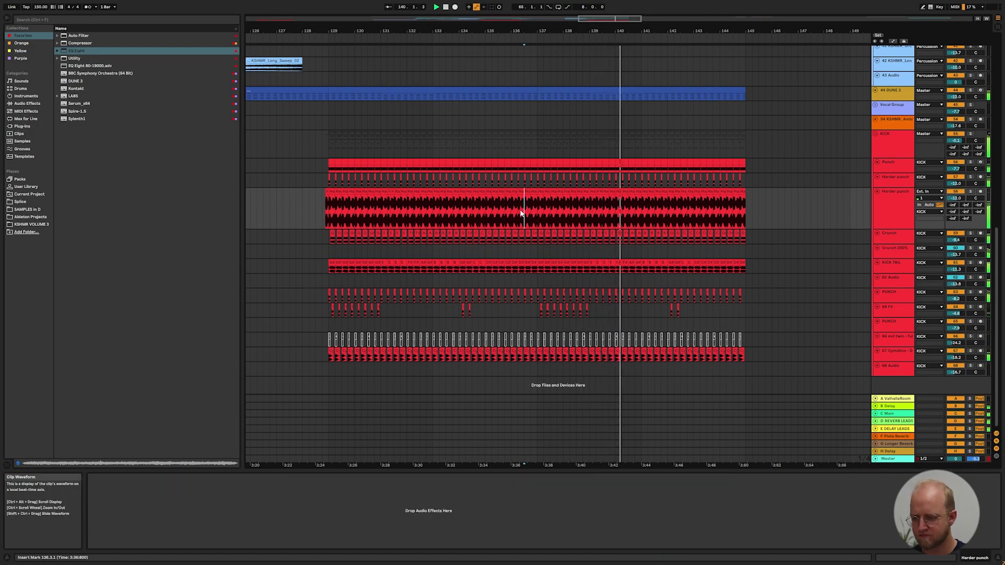
# Copy the rainfall ambience clips to bars 105 to 121 on the same track and play the orchestral break from bar 105.
pyautogui.press('h')
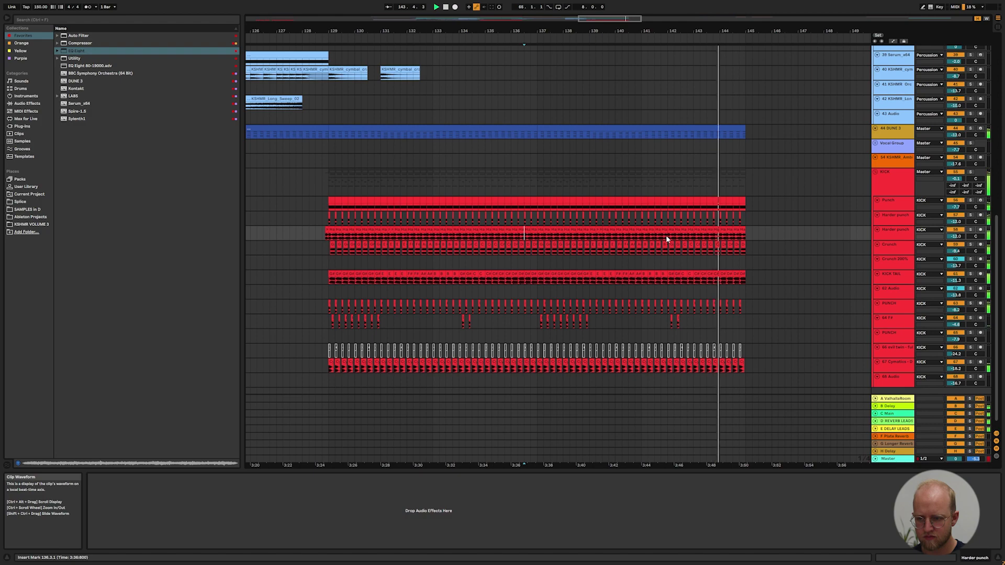
pyautogui.hscroll(-5, 666, 239)
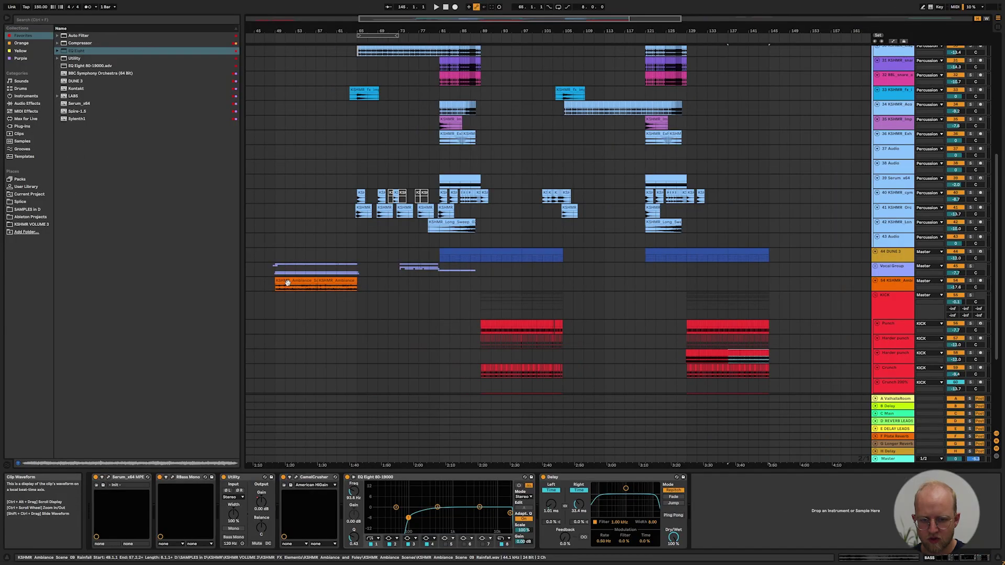
pyautogui.click(331, 282)
pyautogui.moveTo(340, 287); pyautogui.dragTo(619, 282)
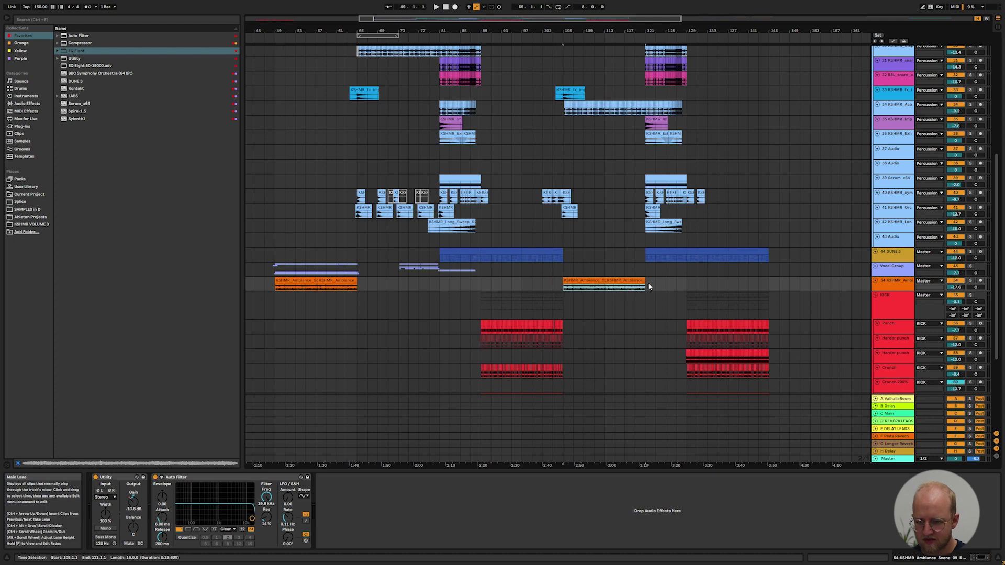
pyautogui.scroll(4, 650, 285)
pyautogui.click(565, 111)
pyautogui.press('space')
pyautogui.scroll(3, 645, 125)
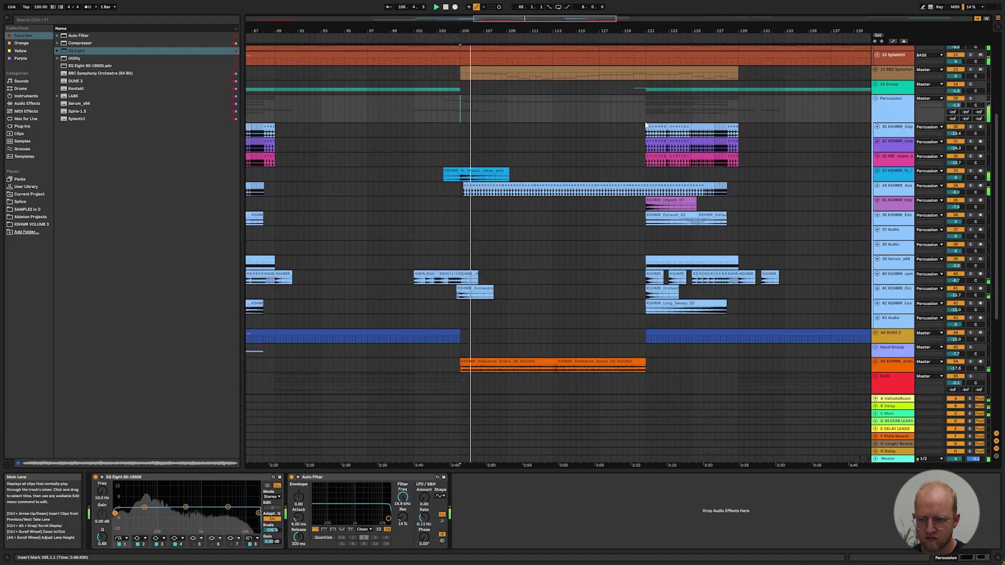
# Lay out KSHMR orchestral low drum and multi-hit samples on two tracks in the break from bar 109.
pyautogui.click(31, 224)
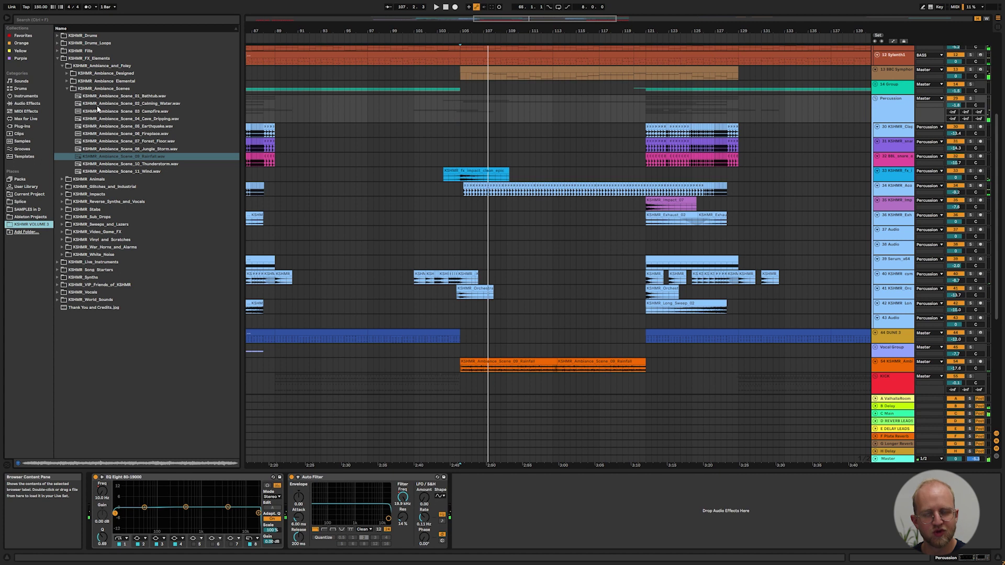
pyautogui.click(60, 36)
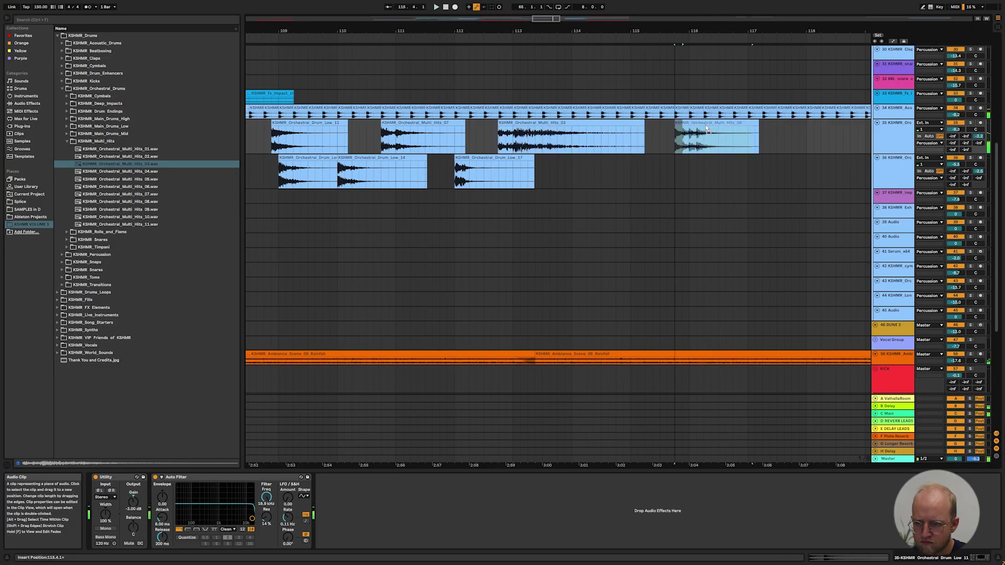
pyautogui.press('space')
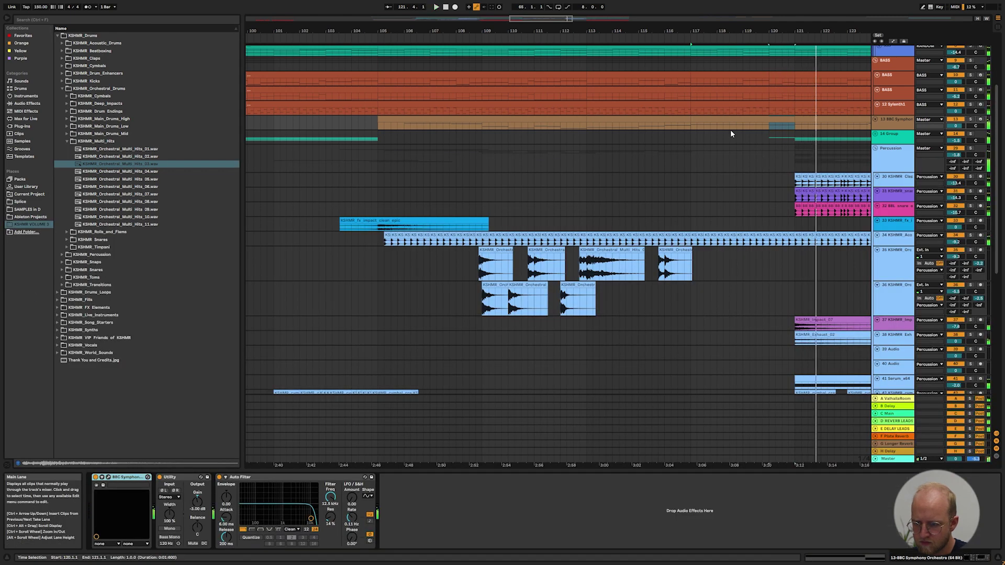
# Inspect the BBC Symphony Orchestra clip's notes at bar 120 and select its bars 117 to 121.
pyautogui.press('space')
pyautogui.click(795, 118)
pyautogui.doubleClick(779, 121)
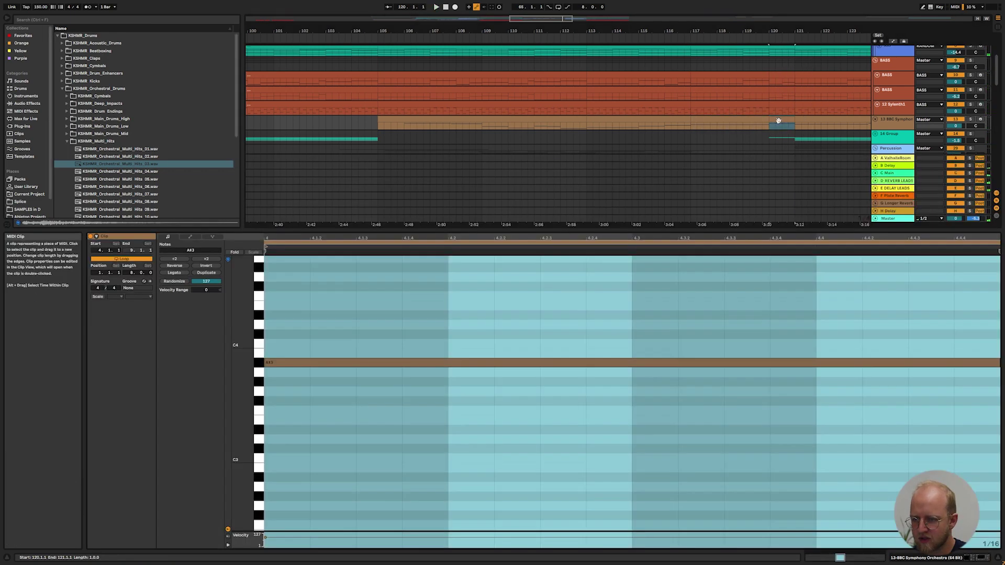
pyautogui.hotkey('shift', 'Tab')
pyautogui.keyDown('shift'); pyautogui.click(743, 126); pyautogui.keyUp('shift')
pyautogui.press('space')
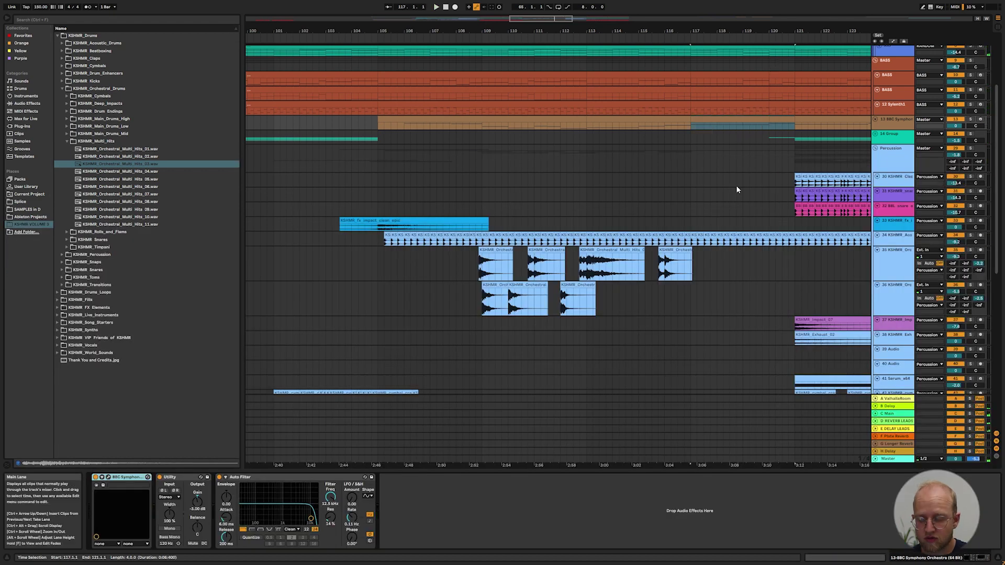
# Place an Orchestral Drum Low hit at bar 117 on the second drum track and play from 116.3.
pyautogui.hotkey('shift', 'Tab')
pyautogui.click(597, 297)
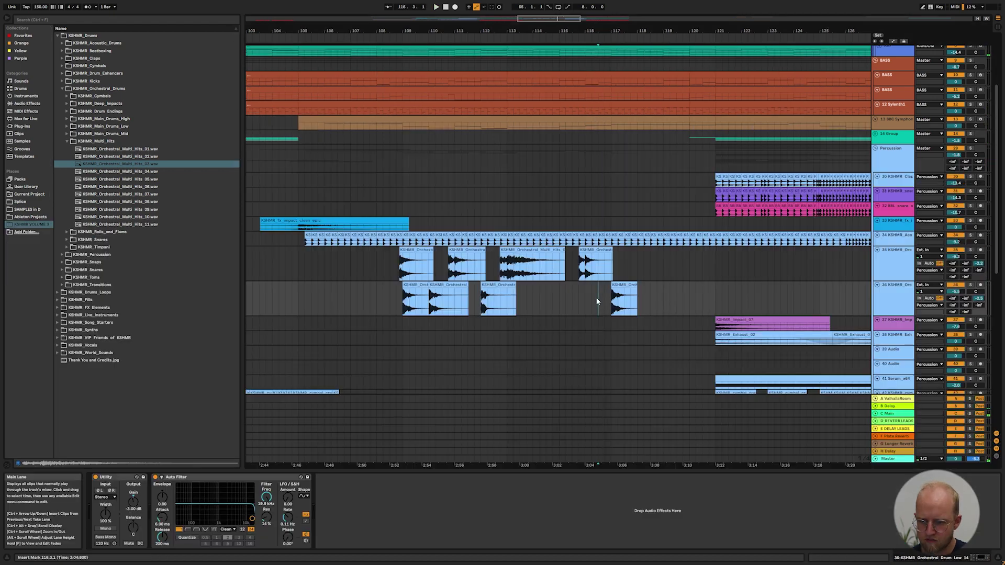
pyautogui.press('space')
pyautogui.scroll(3, 701, 291)
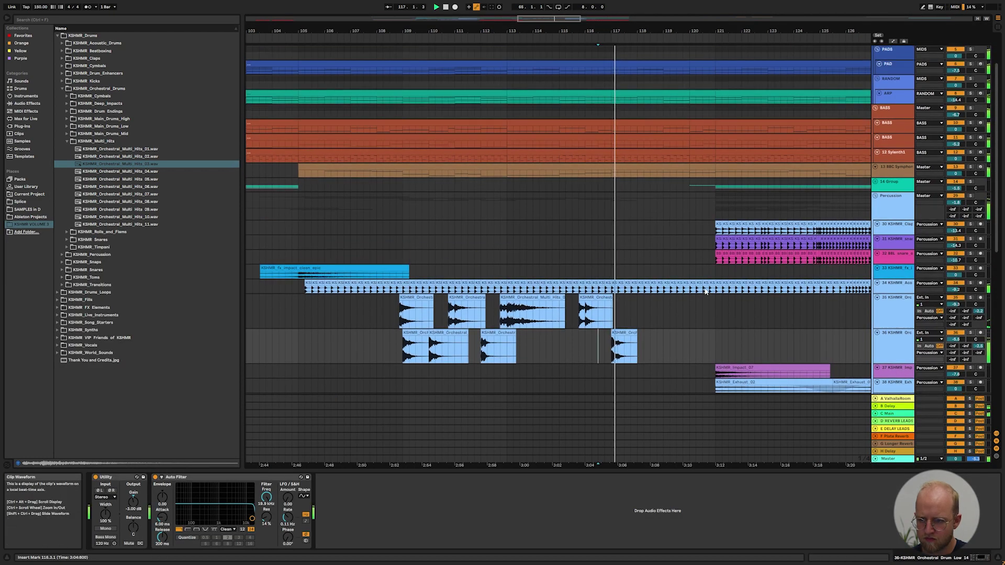
pyautogui.click(690, 175)
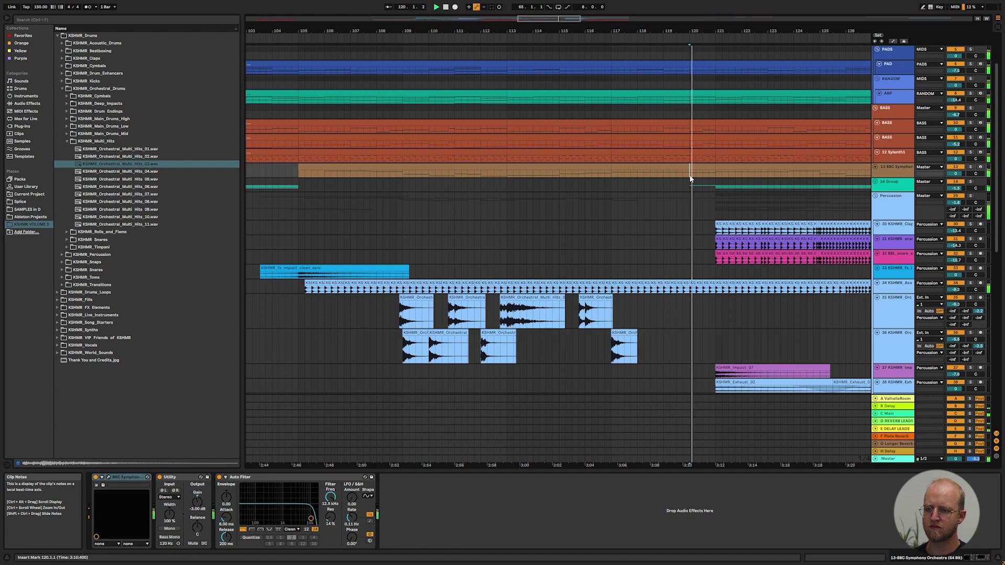
pyautogui.moveTo(691, 178); pyautogui.dragTo(667, 69)
pyautogui.scroll(1, 708, 210)
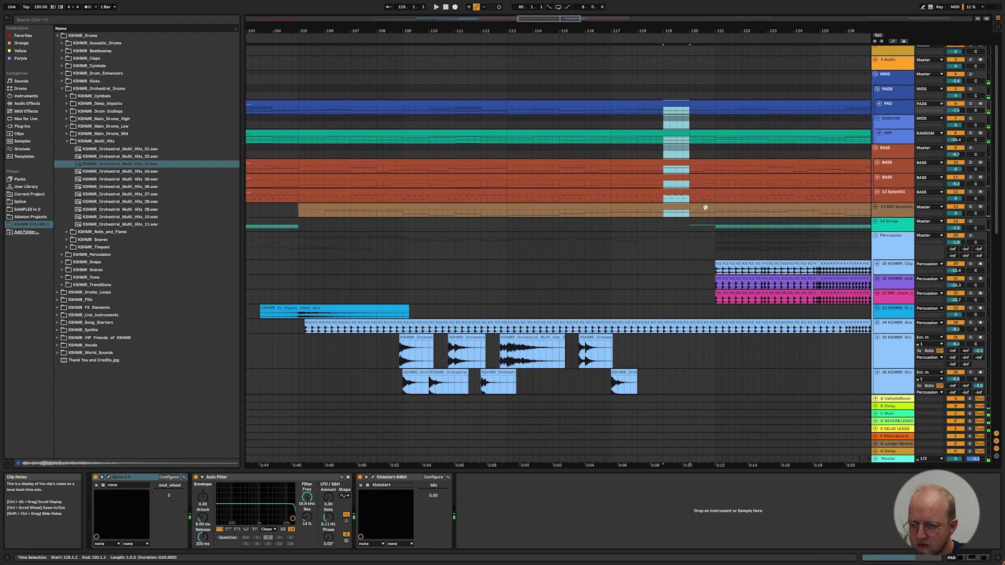
pyautogui.press('Delete')
# Open the pad, arp, bass and orchestra clips in bars 117 to 120 together and rework the chord notes leading into bar 121.
pyautogui.moveTo(612, 110); pyautogui.dragTo(690, 210)
pyautogui.hotkey('shift', 'Tab')
pyautogui.hotkey('ctrl', 'a')
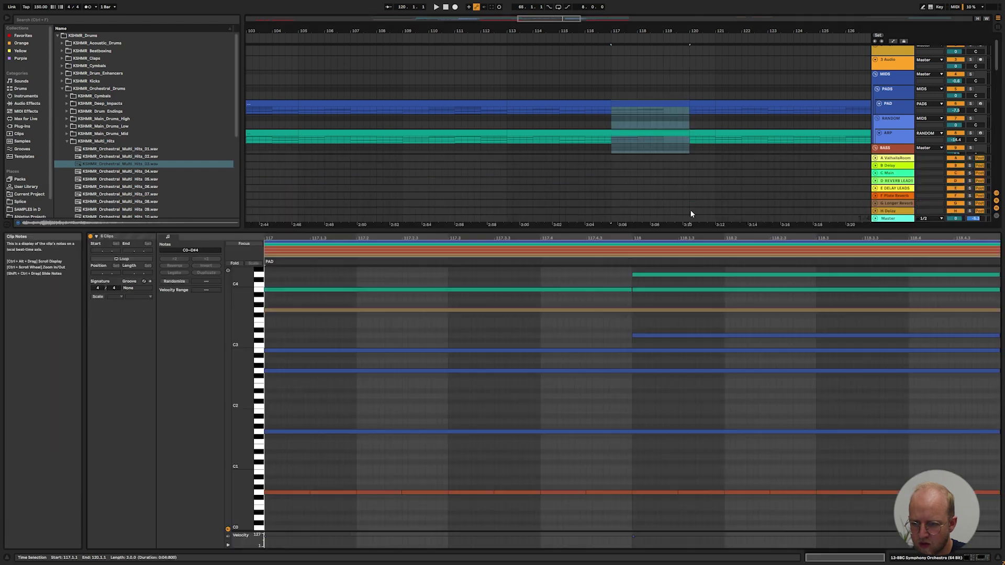
pyautogui.moveTo(754, 465); pyautogui.dragTo(774, 503)
pyautogui.hotkey('shift', 'Tab')
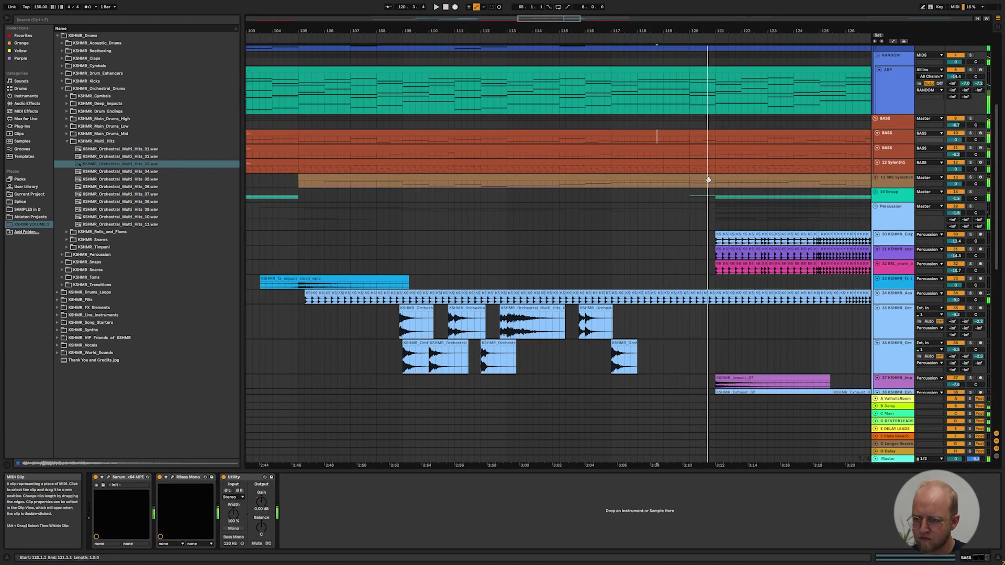
# Repeat the Orchestral Drum Low 14 hit from bar 117 at bars 118, 119 and 120.
pyautogui.scroll(3, 713, 196)
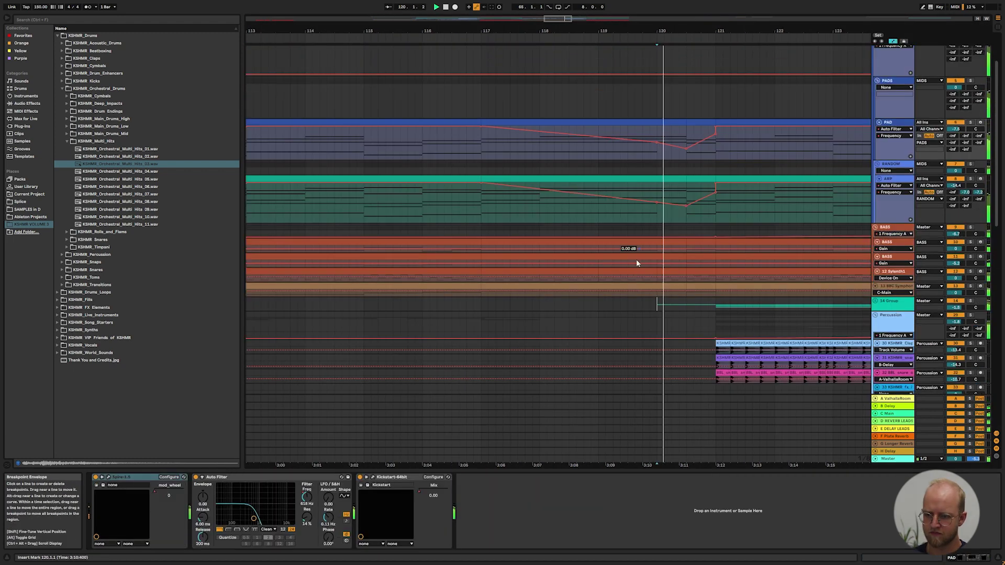
pyautogui.press('a')
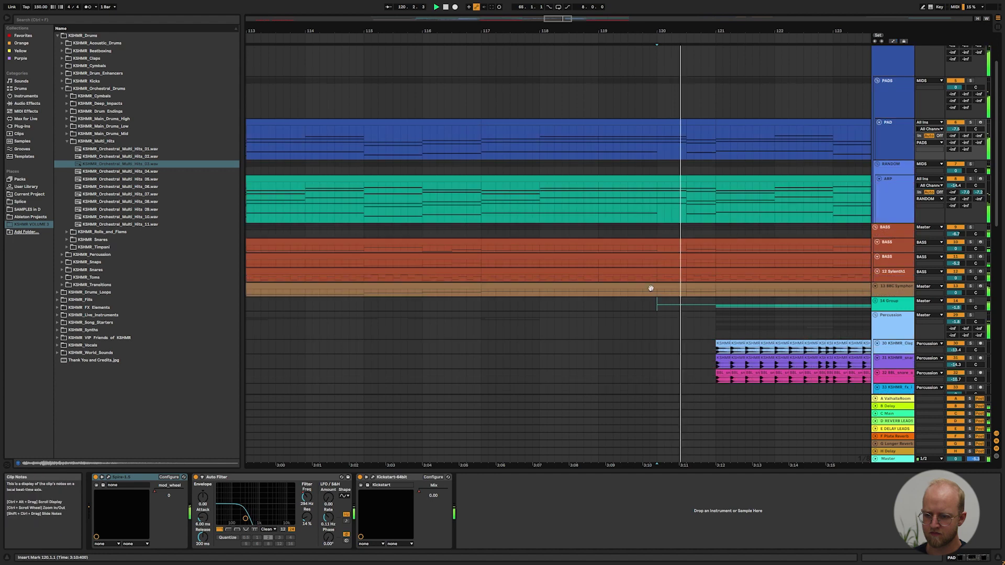
pyautogui.scroll(3, 664, 292)
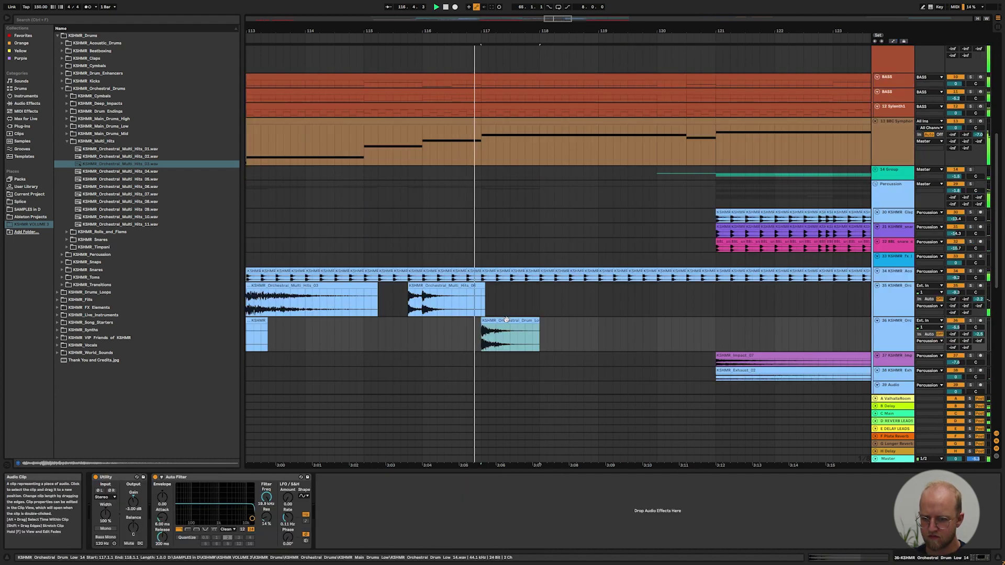
pyautogui.moveTo(503, 326); pyautogui.dragTo(560, 321)
pyautogui.hotkey('ctrl', 'd')
pyautogui.hotkey('ctrl', 'd')
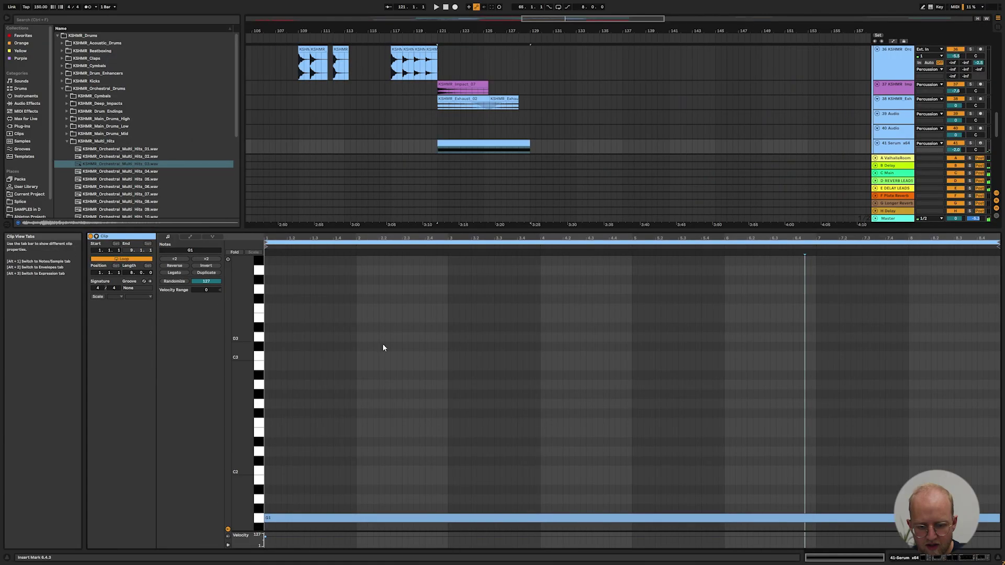
# Inspect the note in the Serum clip at bar 121 and play the transition from bar 119.
pyautogui.scroll(-3, 412, 416)
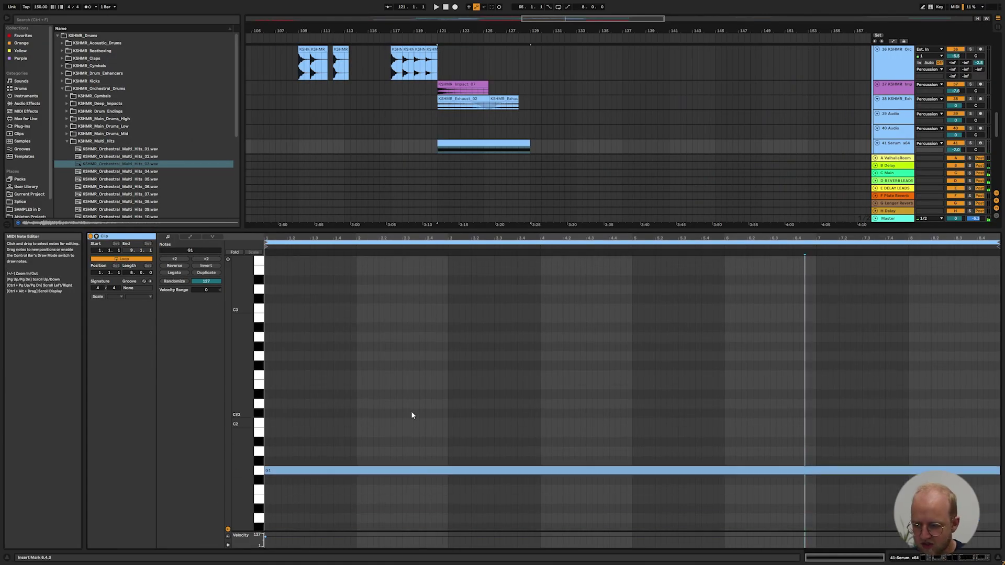
pyautogui.hotkey('shift', 'Tab')
pyautogui.scroll(5, 381, 195)
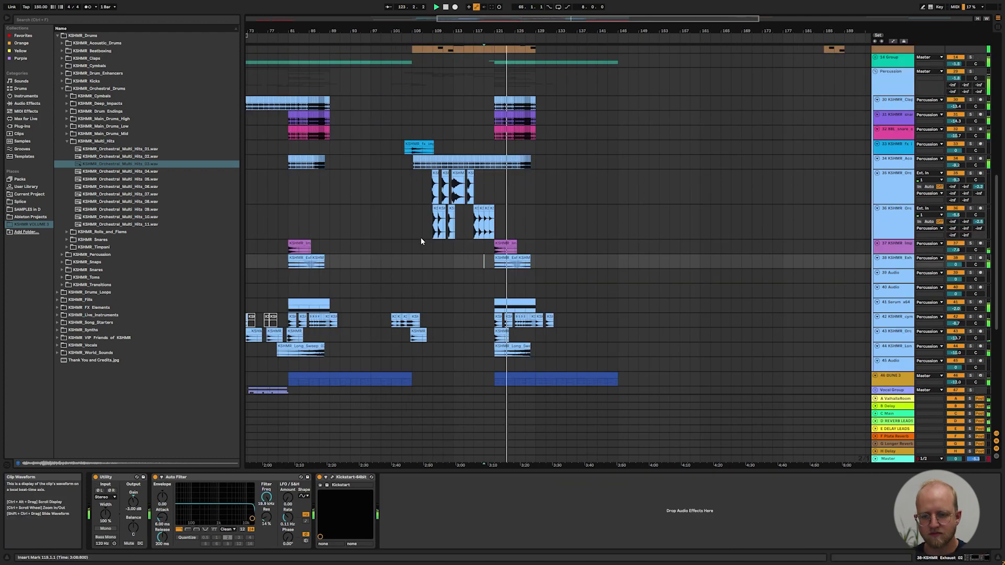
pyautogui.hscroll(-2, 420, 237)
pyautogui.press('h')
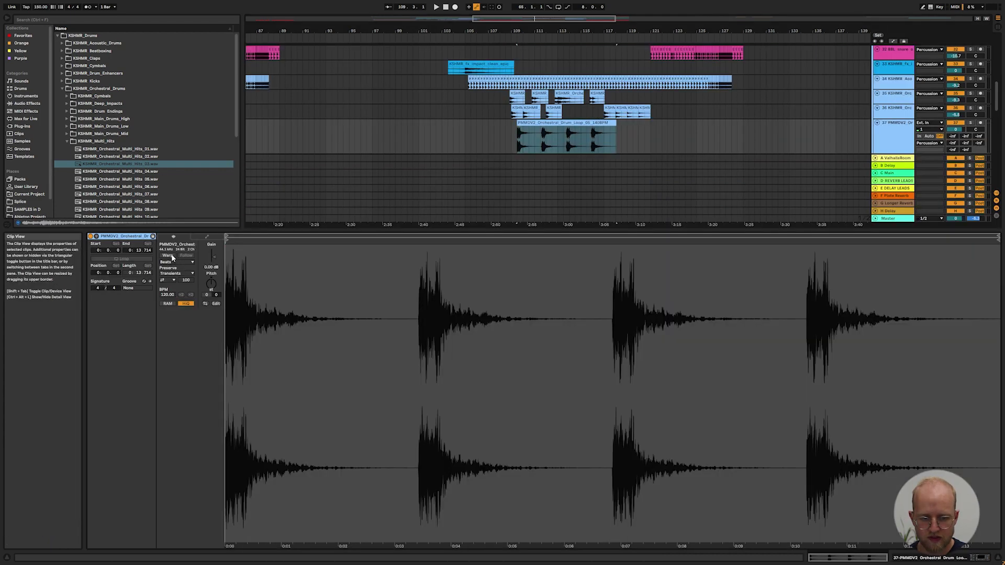
# Warp the PMMDV2 orchestral drum loop at bar 109 with its original tempo set to 140 BPM.
pyautogui.click(168, 255)
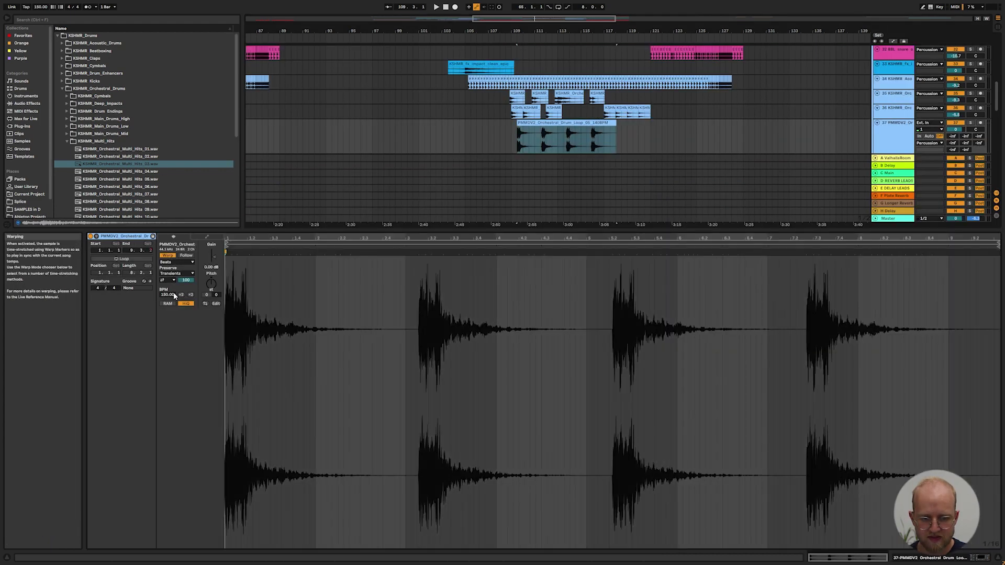
pyautogui.click(172, 296)
pyautogui.write('140')
pyautogui.press('Return')
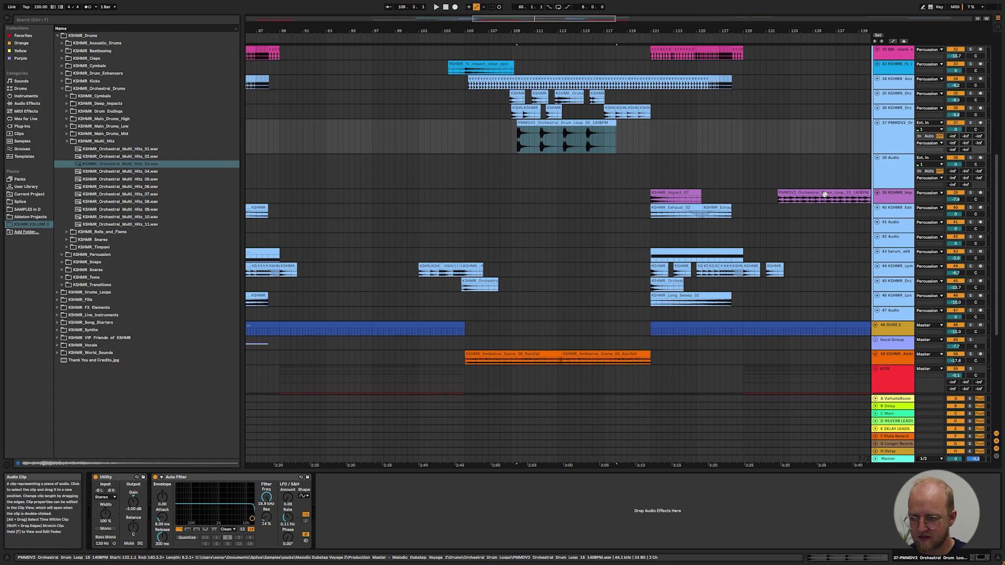
# Layer PMMDV2 Orchestral Drum Loop 15 beneath the first loop from bar 109 and cut both loops at bar 117.
pyautogui.moveTo(565, 136); pyautogui.dragTo(548, 171)
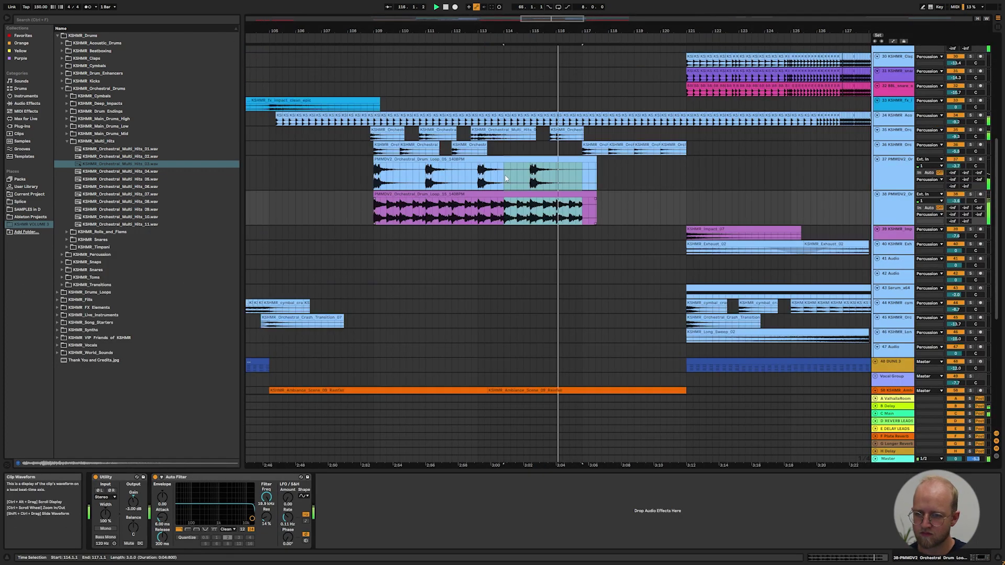
pyautogui.moveTo(506, 179); pyautogui.dragTo(531, 178)
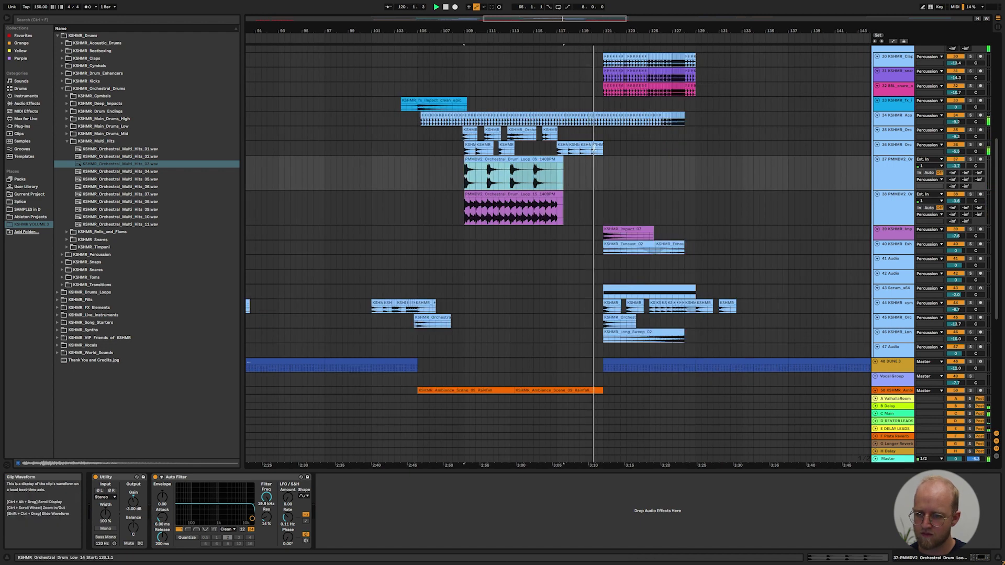
pyautogui.scroll(2, 593, 236)
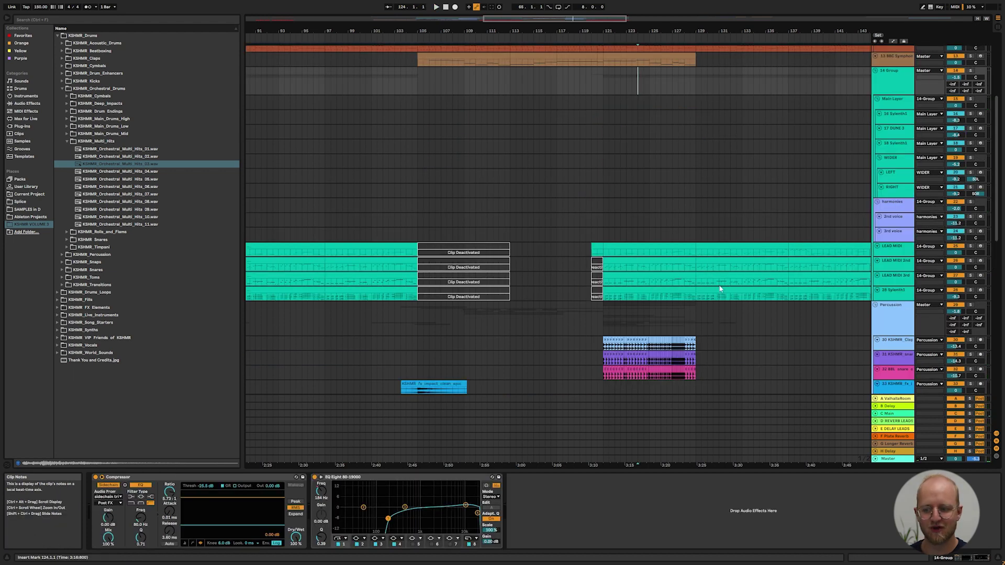
# Select bars 129 to 137 across the four lead clips to examine the second drop's lead.
pyautogui.click(720, 290)
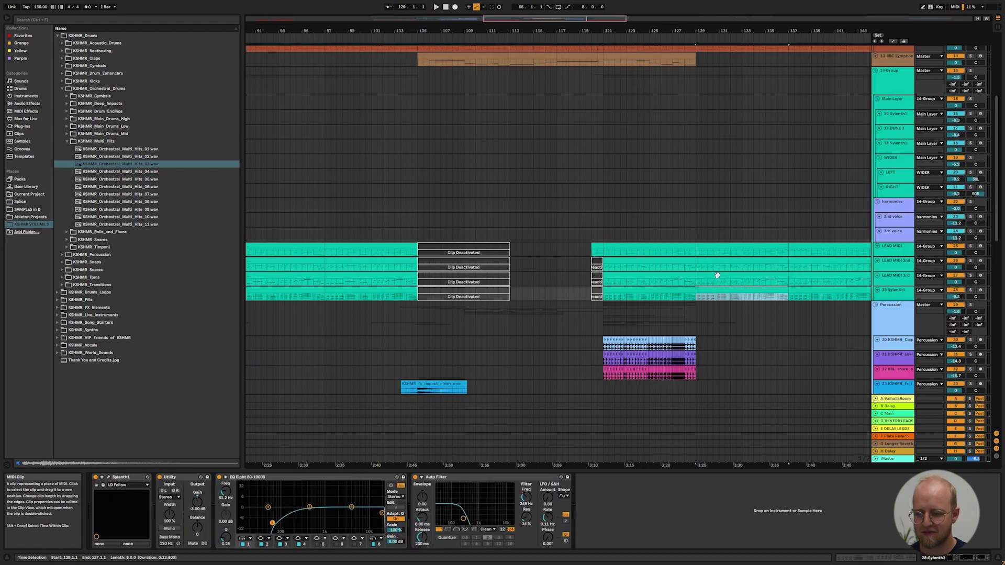
pyautogui.click(710, 243)
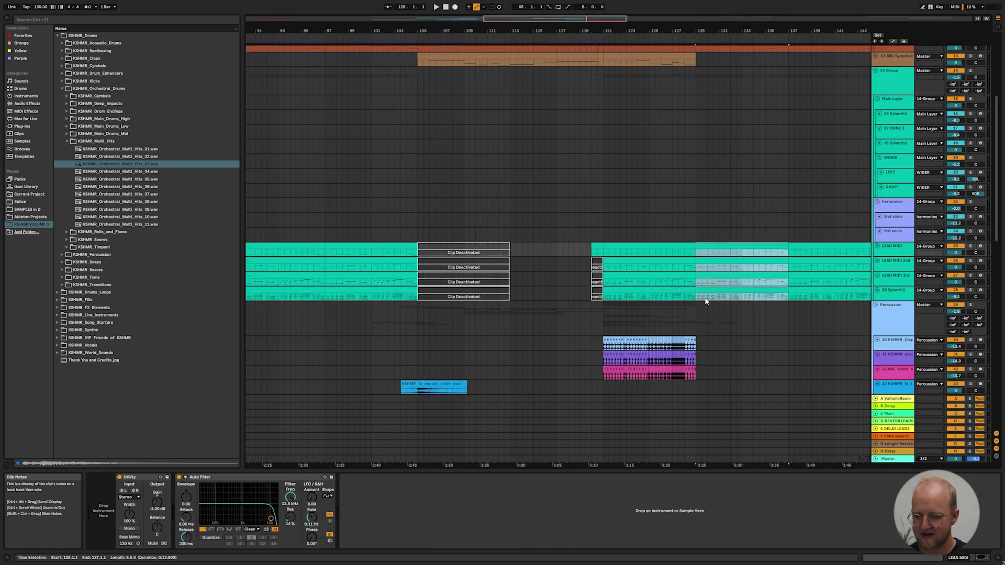
pyautogui.scroll(2, 715, 272)
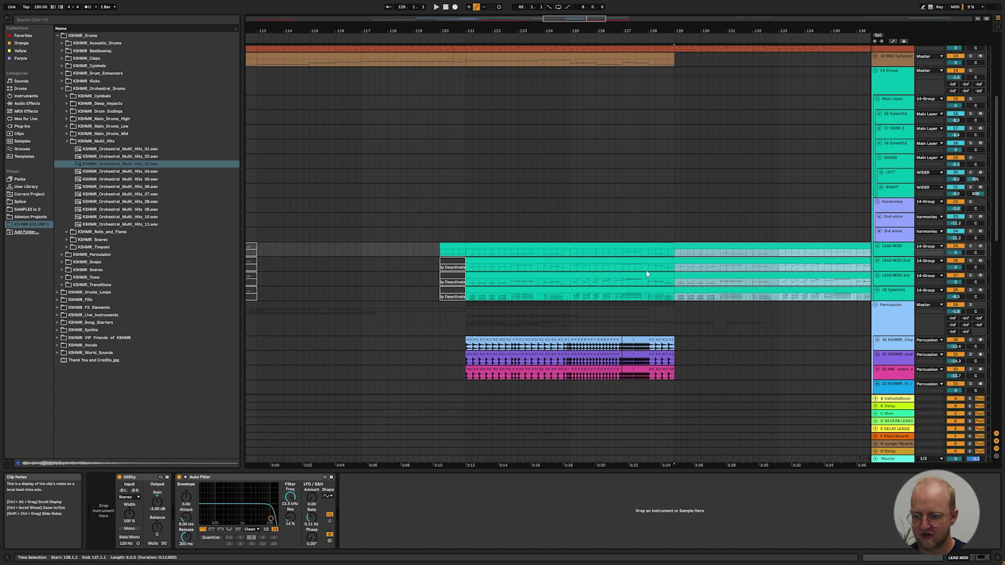
# Copy the transition effects from bar 81, including the impact, into the break starting at bar 105.
pyautogui.click(499, 247)
pyautogui.press('space')
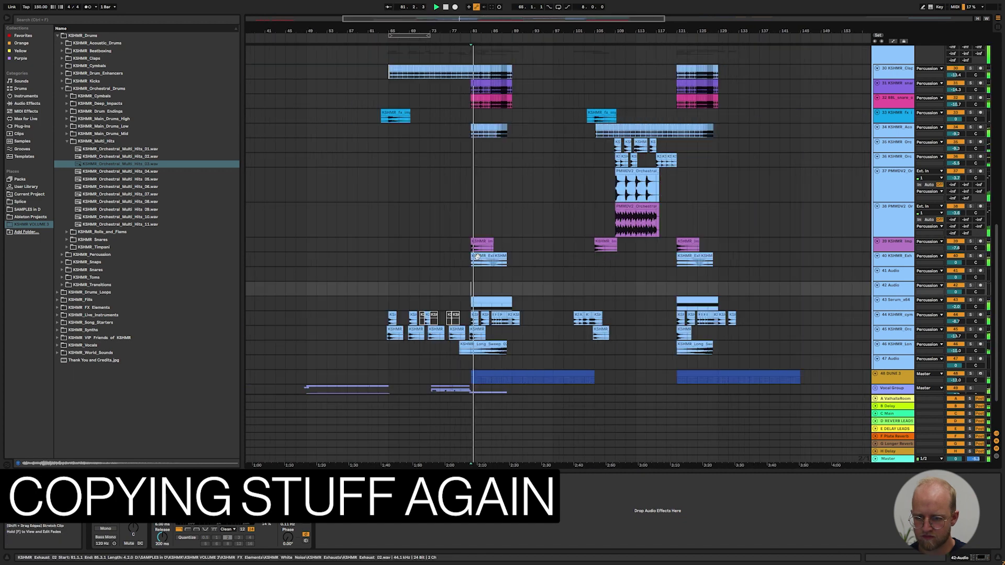
pyautogui.moveTo(489, 259); pyautogui.dragTo(542, 264)
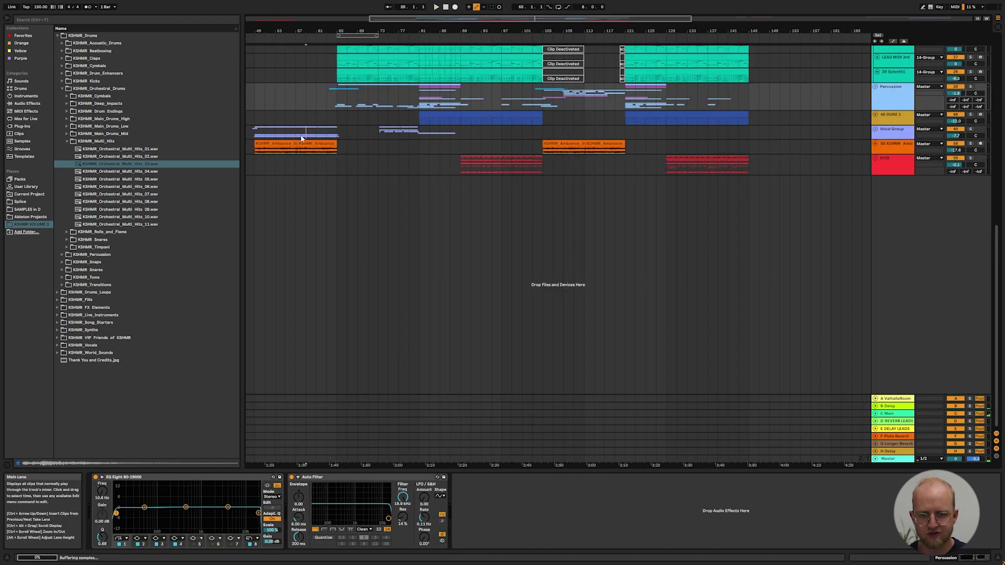
# Copy the Vocal Group clips from the bar 49 section to bar 105 and extend them to bar 121.
pyautogui.click(301, 137)
pyautogui.press('Right')
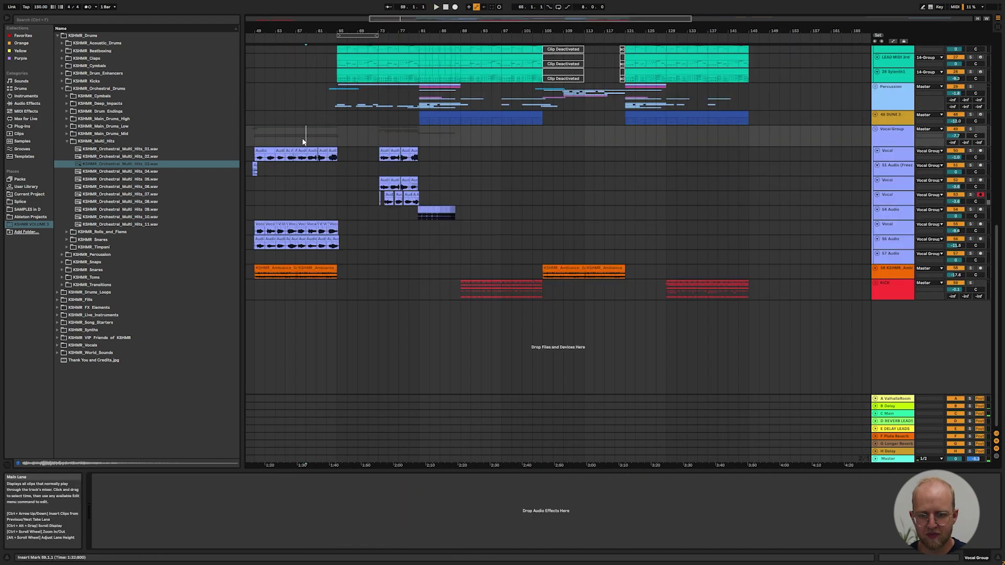
pyautogui.hotkey('ctrl', 'v')
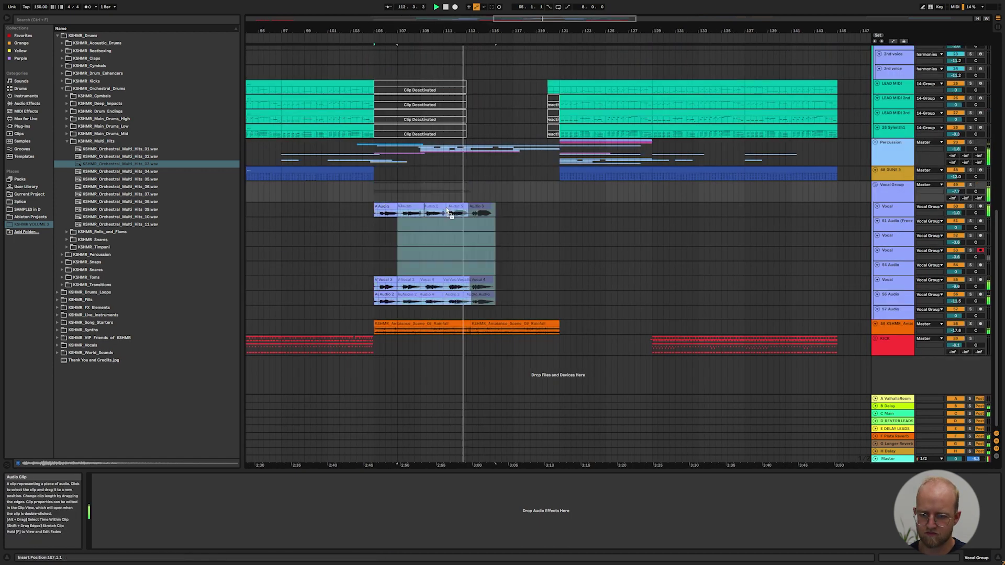
pyautogui.moveTo(403, 215); pyautogui.dragTo(474, 215)
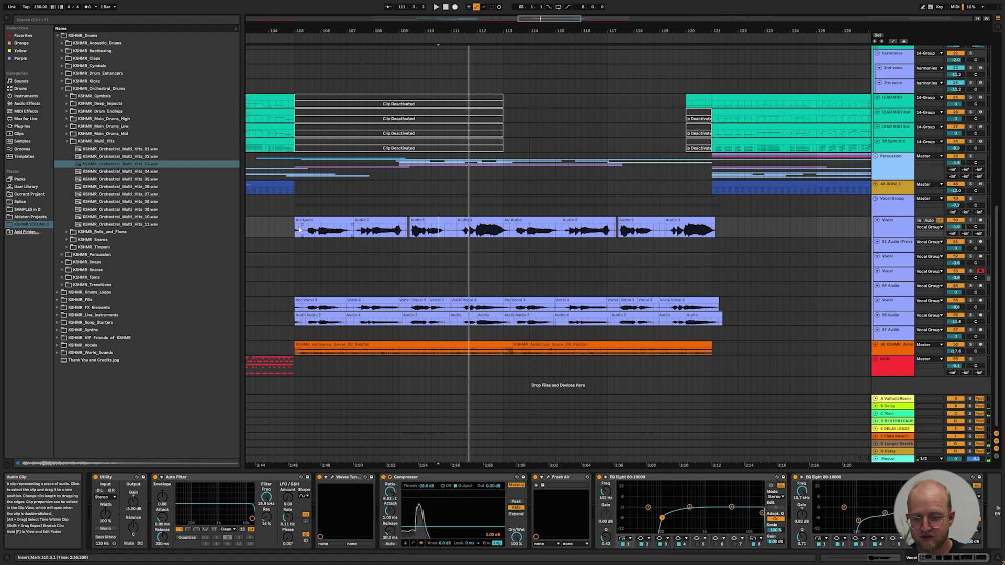
# Transpose the main vocal clips in bars 105 to 121 by -12 semitones.
pyautogui.moveTo(317, 257); pyautogui.dragTo(718, 230)
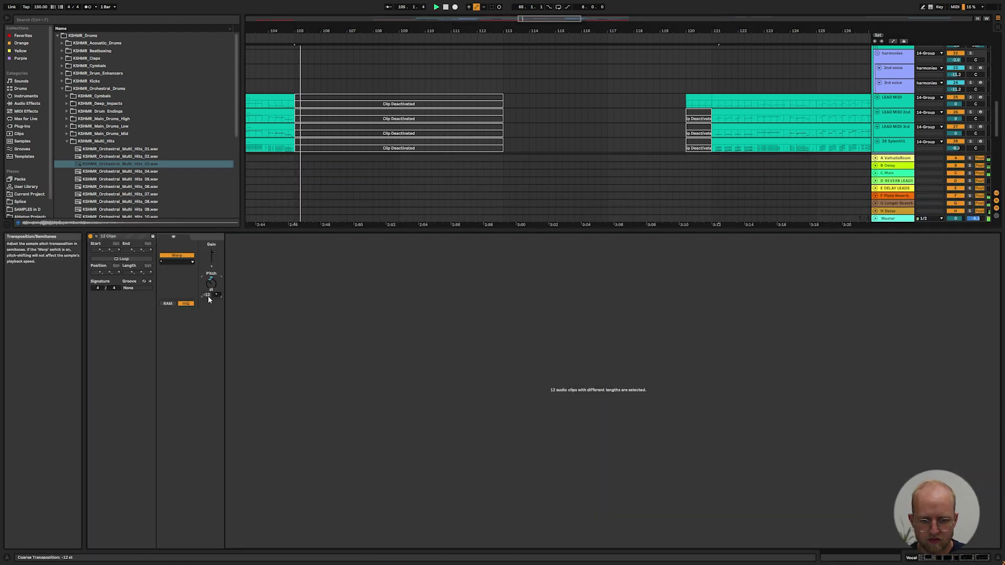
pyautogui.hotkey('shift', 'Tab')
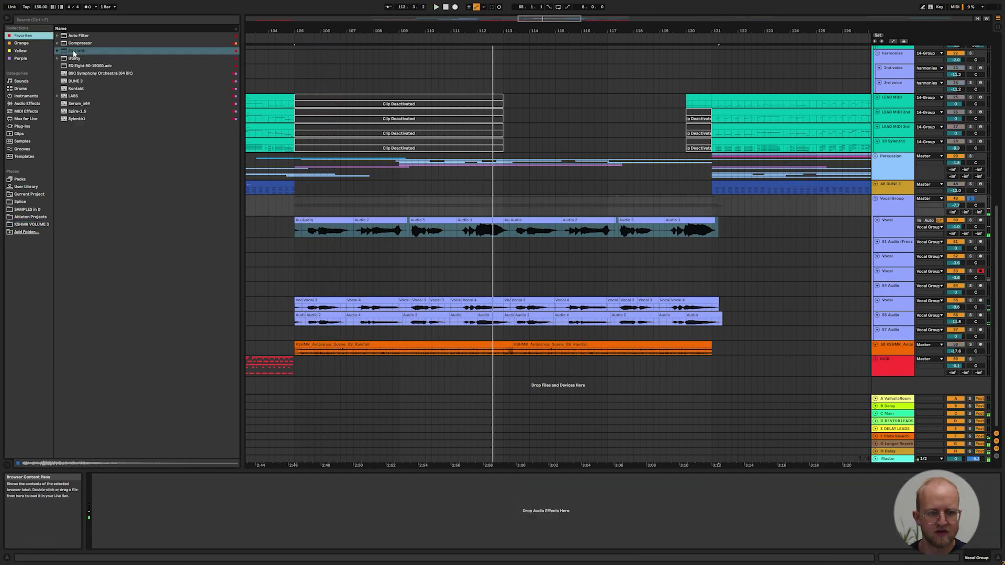
# Add the ValhallaShimmer reverb to the Vocal Group.
pyautogui.click(36, 53)
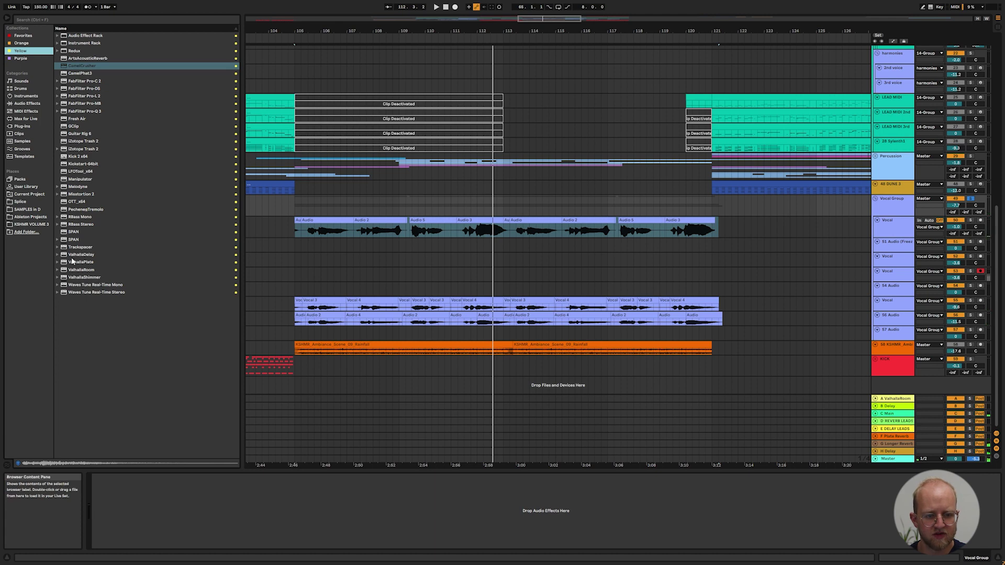
pyautogui.moveTo(84, 277); pyautogui.dragTo(185, 495)
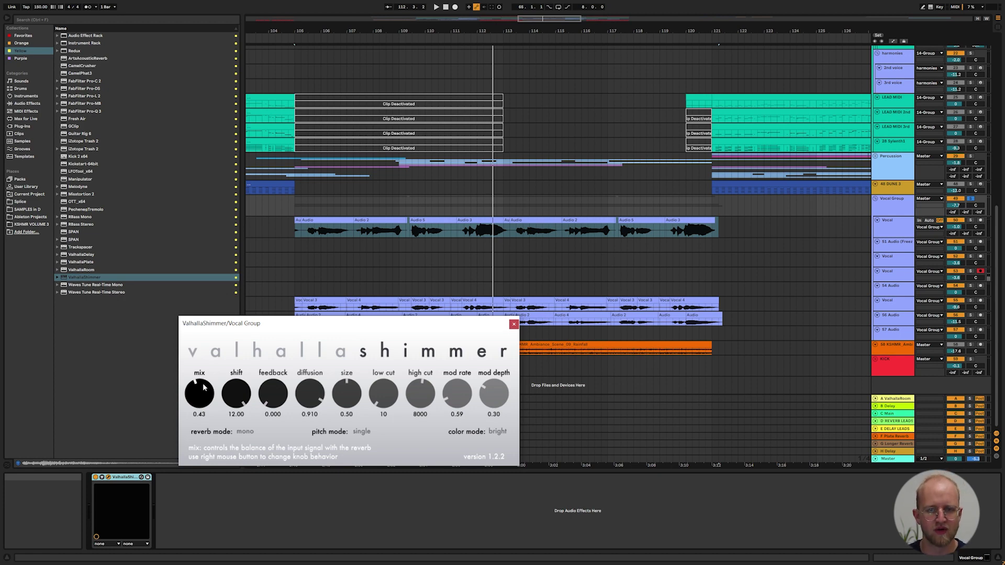
# Set the ValhallaShimmer mix to 0.65 and size to 0.63 during playback, and copy the main vocal clips to the lower Vocal track.
pyautogui.press('space')
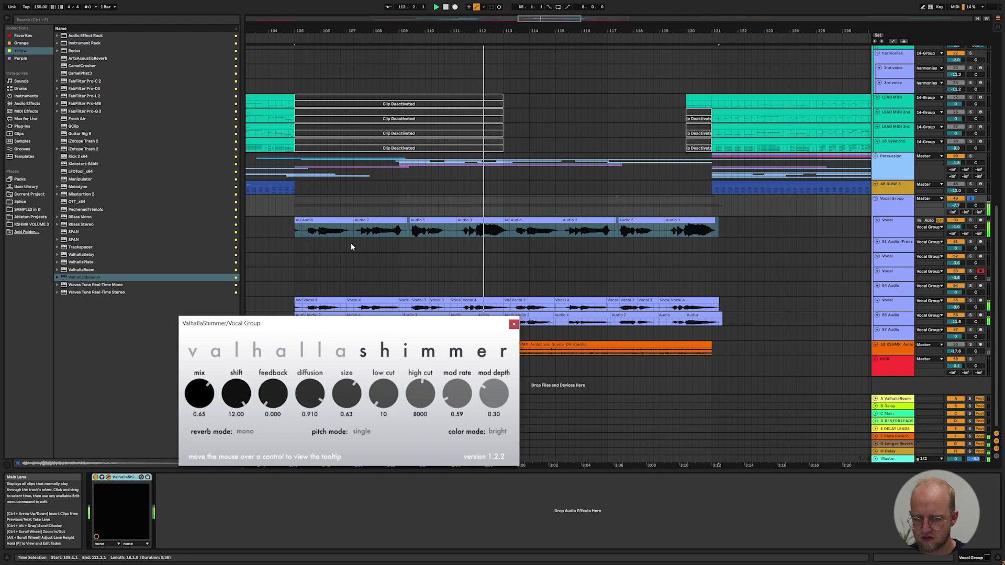
pyautogui.moveTo(325, 221); pyautogui.dragTo(327, 243)
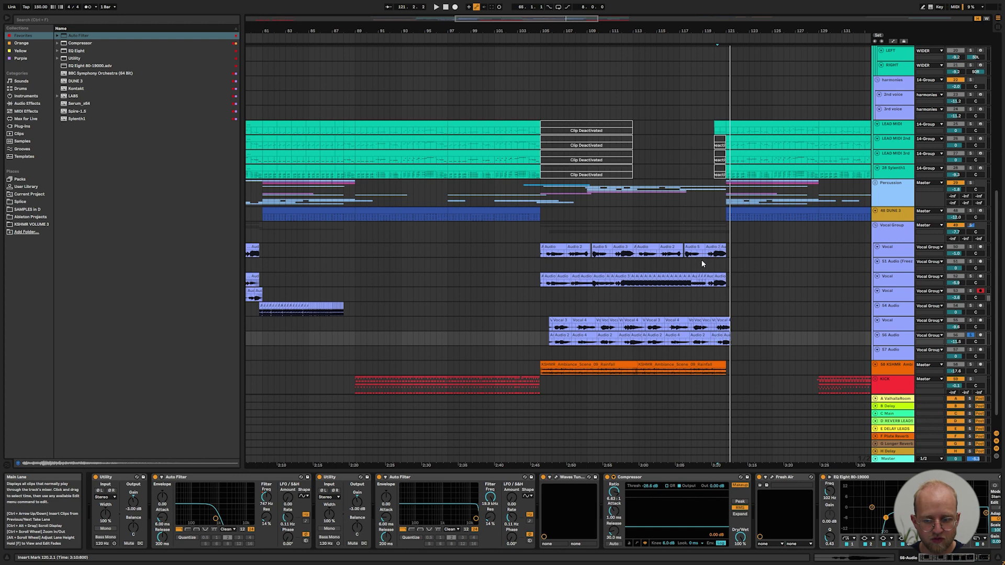
# Play the break from bar 105 to review the layered vocals up to bar 121, and select the short vocal chop at bar 119.
pyautogui.click(538, 232)
pyautogui.click(540, 234)
pyautogui.press('space')
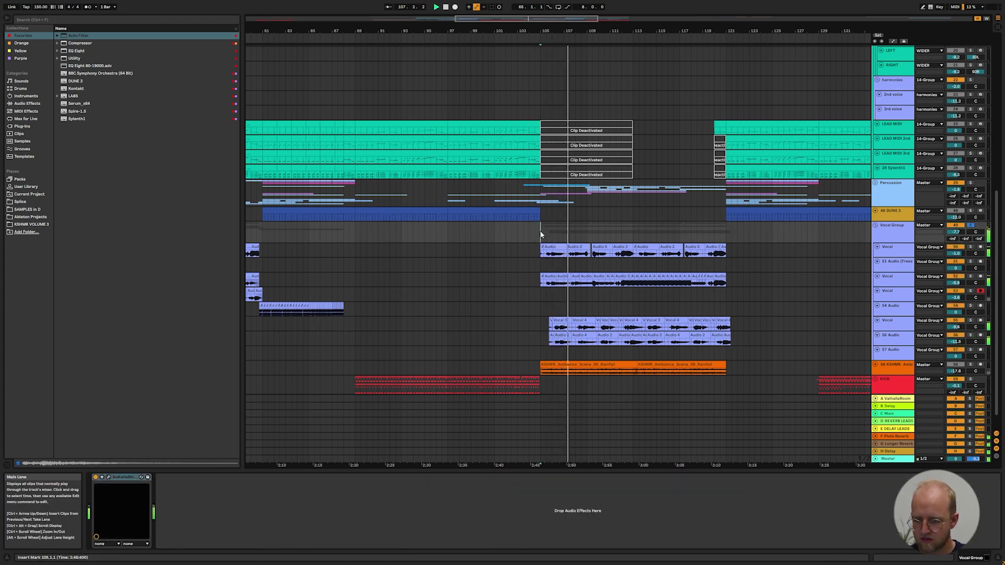
pyautogui.keyDown('ctrl'); pyautogui.scroll(4, 611, 285); pyautogui.keyUp('ctrl')
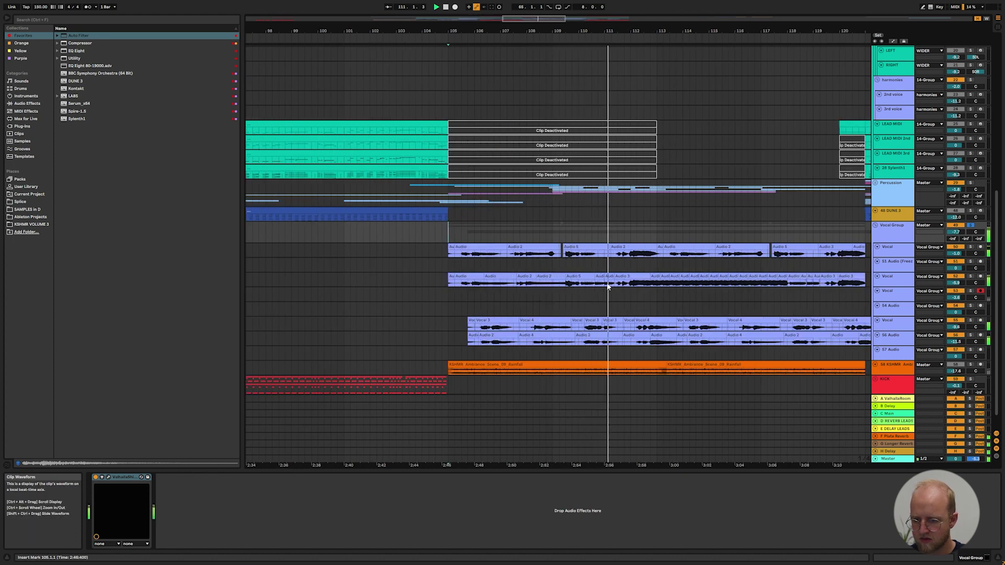
pyautogui.keyDown('ctrl'); pyautogui.scroll(-4, 474, 299); pyautogui.keyUp('ctrl')
pyautogui.keyDown('ctrl'); pyautogui.scroll(4, 570, 302); pyautogui.keyUp('ctrl')
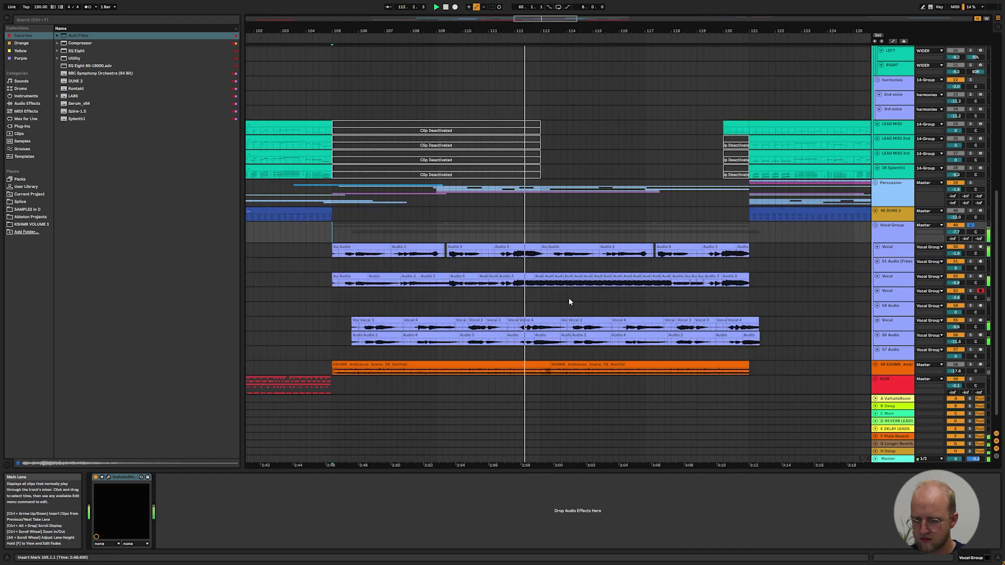
pyautogui.keyDown('ctrl'); pyautogui.scroll(-4, 568, 295); pyautogui.keyUp('ctrl')
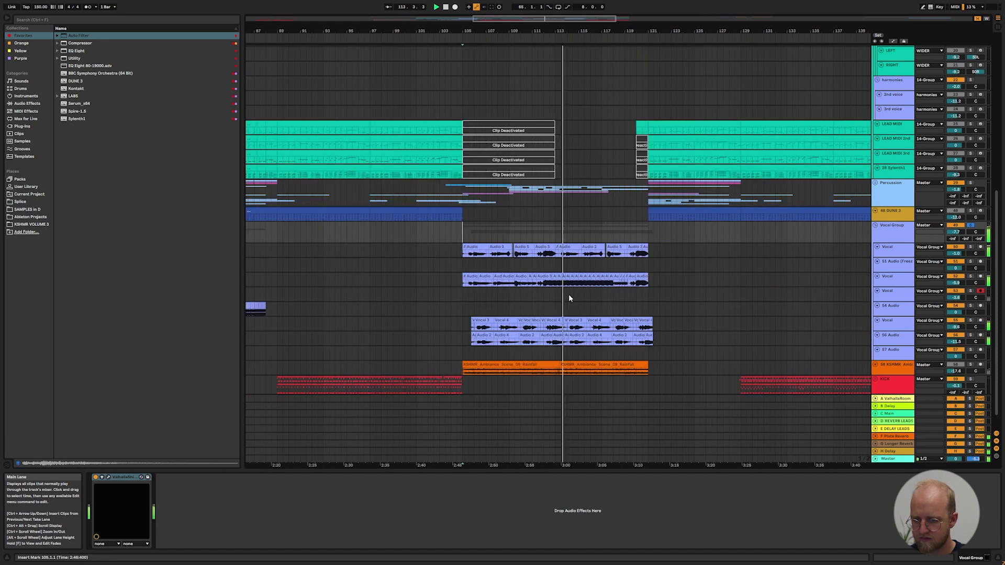
pyautogui.keyDown('ctrl'); pyautogui.scroll(4, 577, 288); pyautogui.keyUp('ctrl')
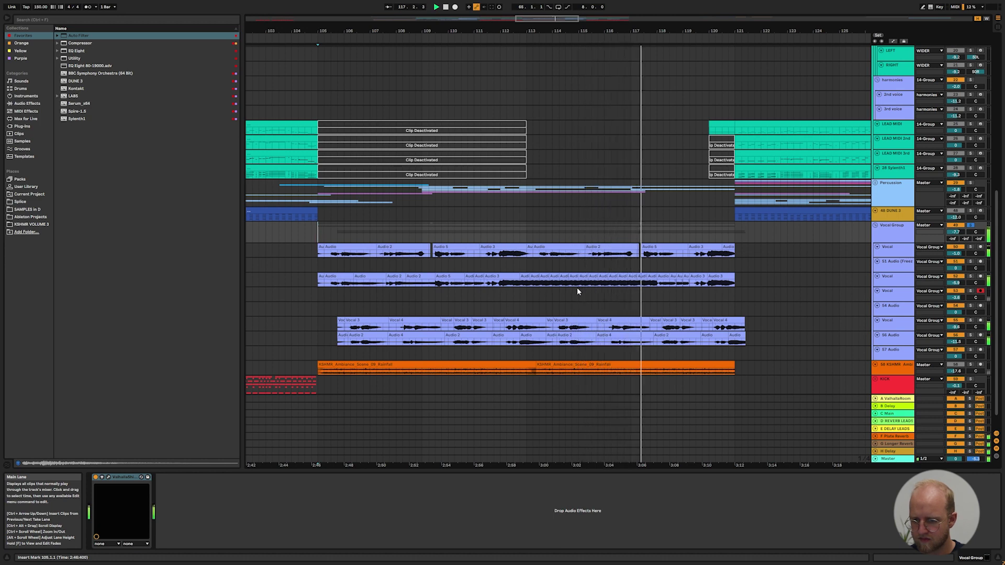
pyautogui.keyDown('ctrl'); pyautogui.scroll(4, 577, 287); pyautogui.keyUp('ctrl')
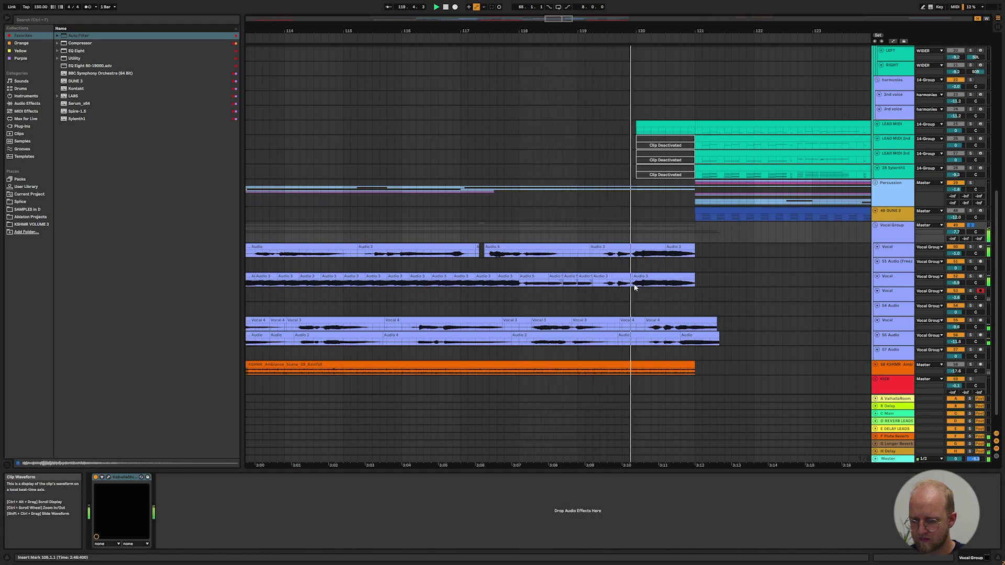
pyautogui.click(602, 284)
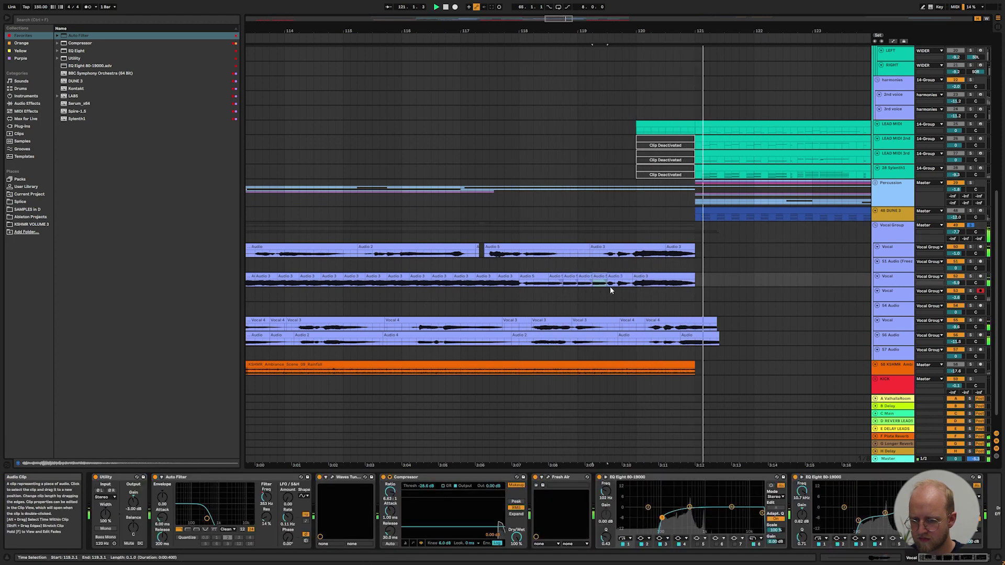